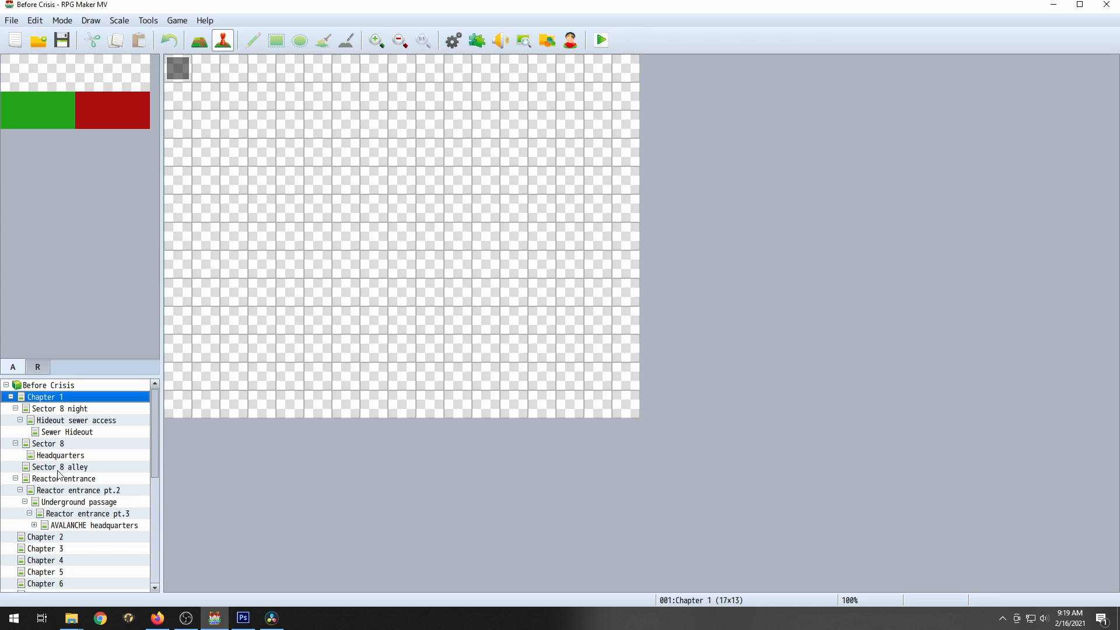
- Open Game.rpgproject from the Before Crisis folder and display the Sector 8 night map
click(38, 40)
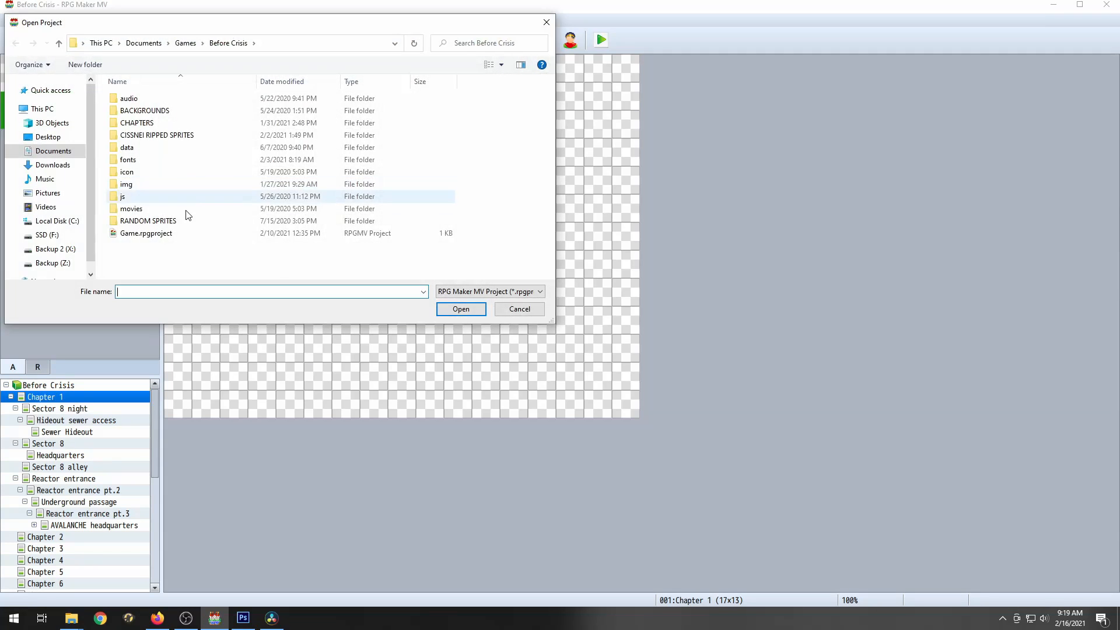
click(148, 234)
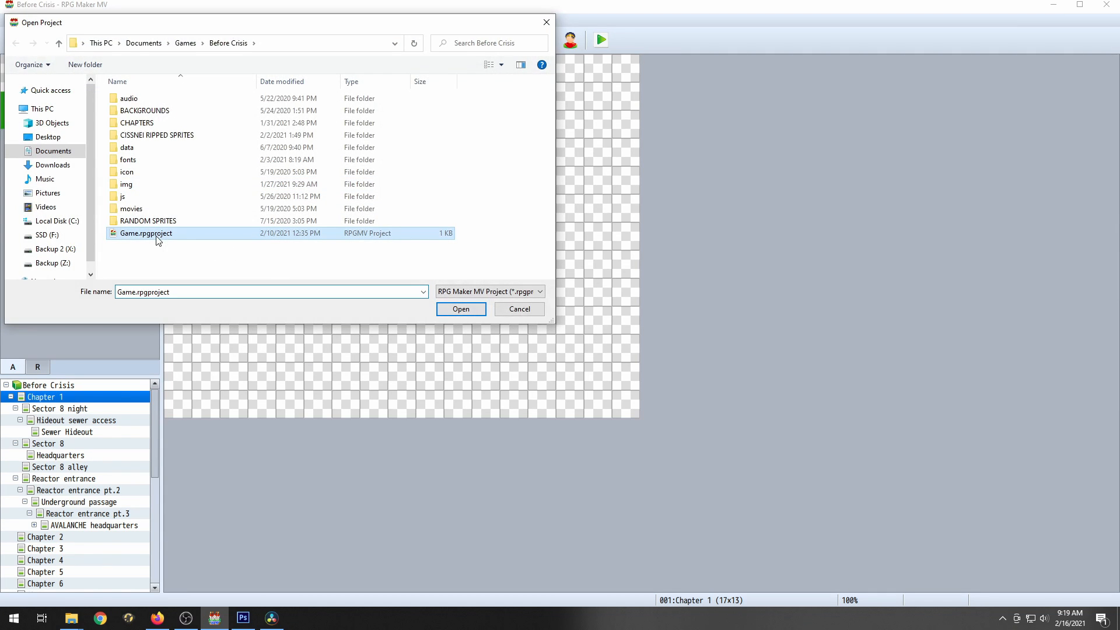
click(485, 309)
click(80, 408)
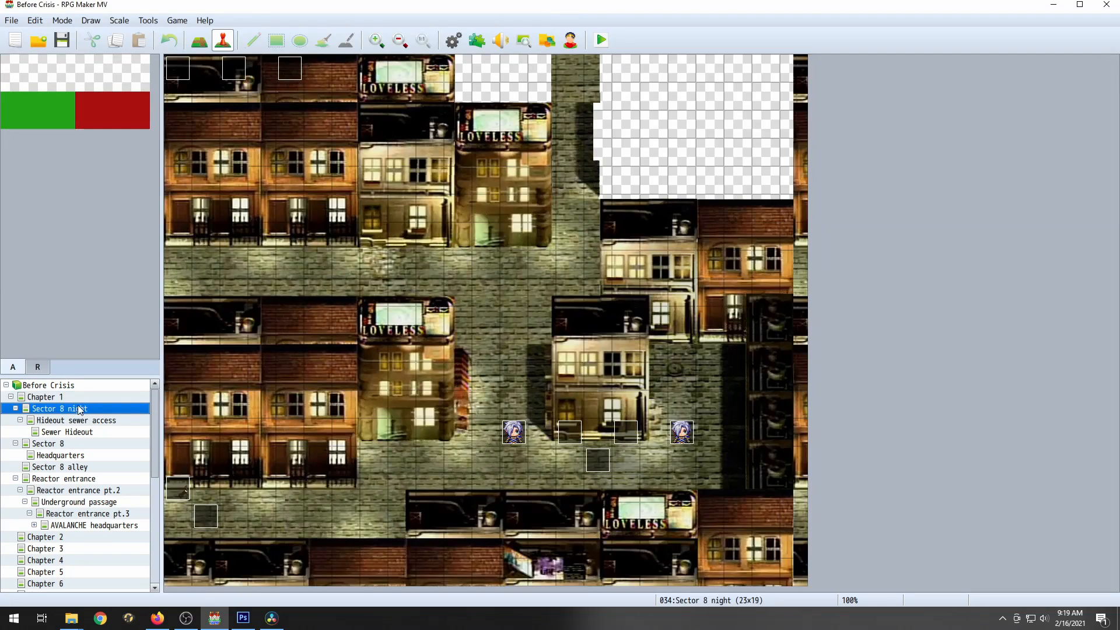
- Examine the event commands of EV001 on the Chapter 1 map, then view the map in both map and event editing modes
click(80, 396)
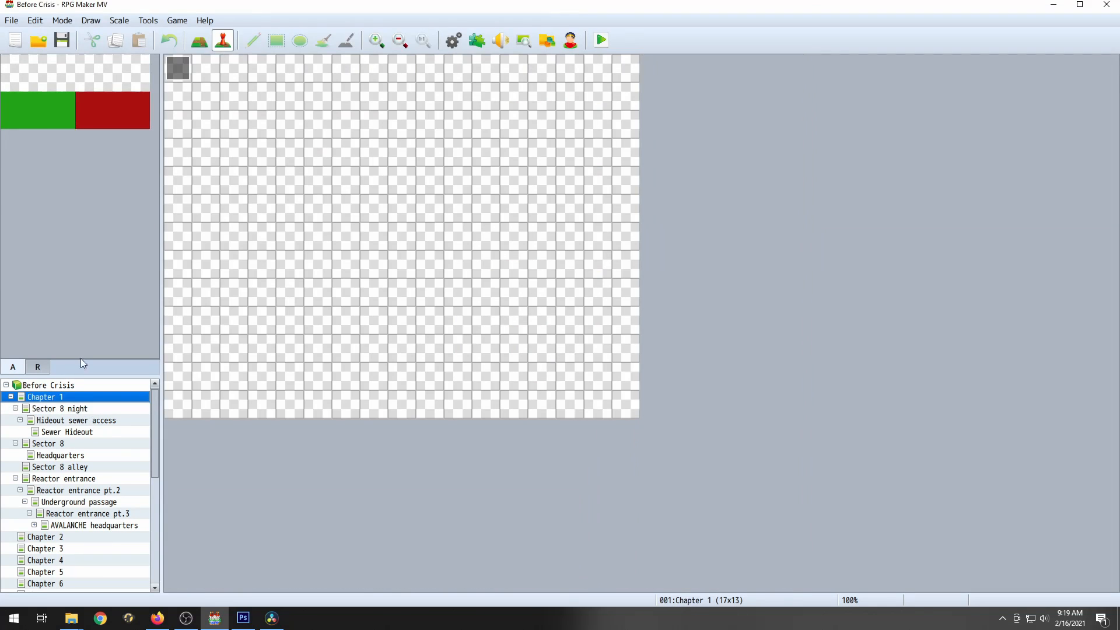
click(223, 41)
click(178, 70)
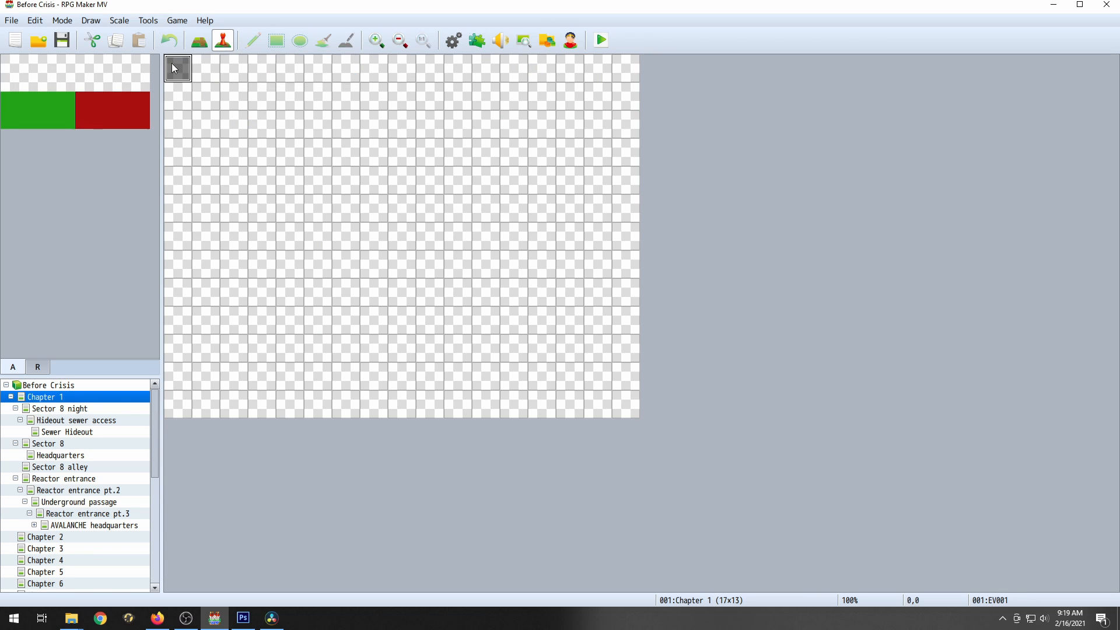
right_click(180, 66)
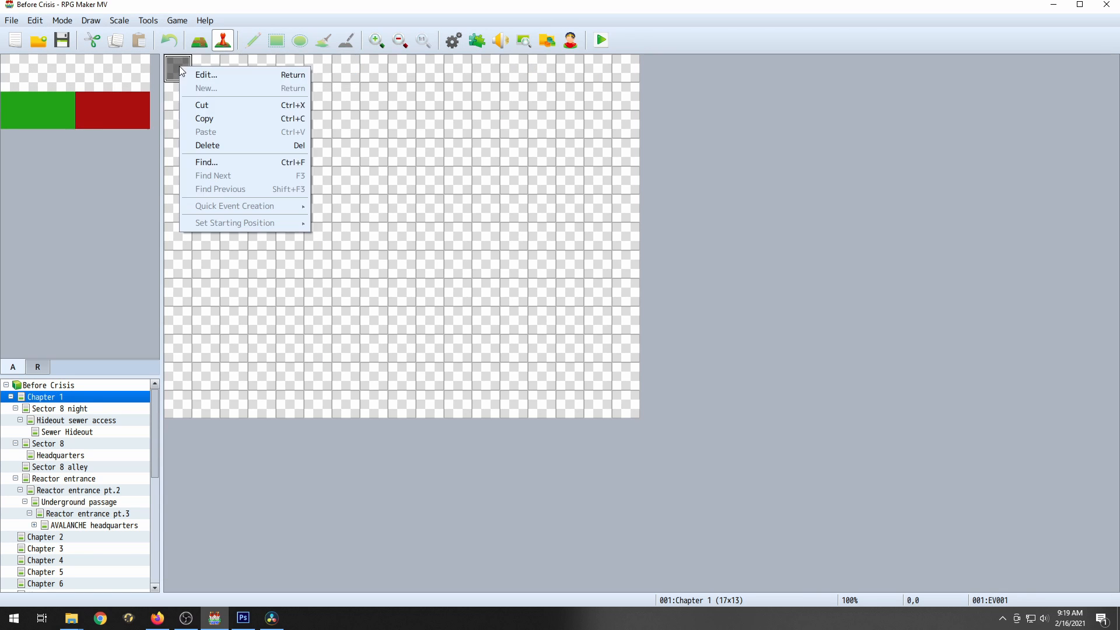
click(193, 71)
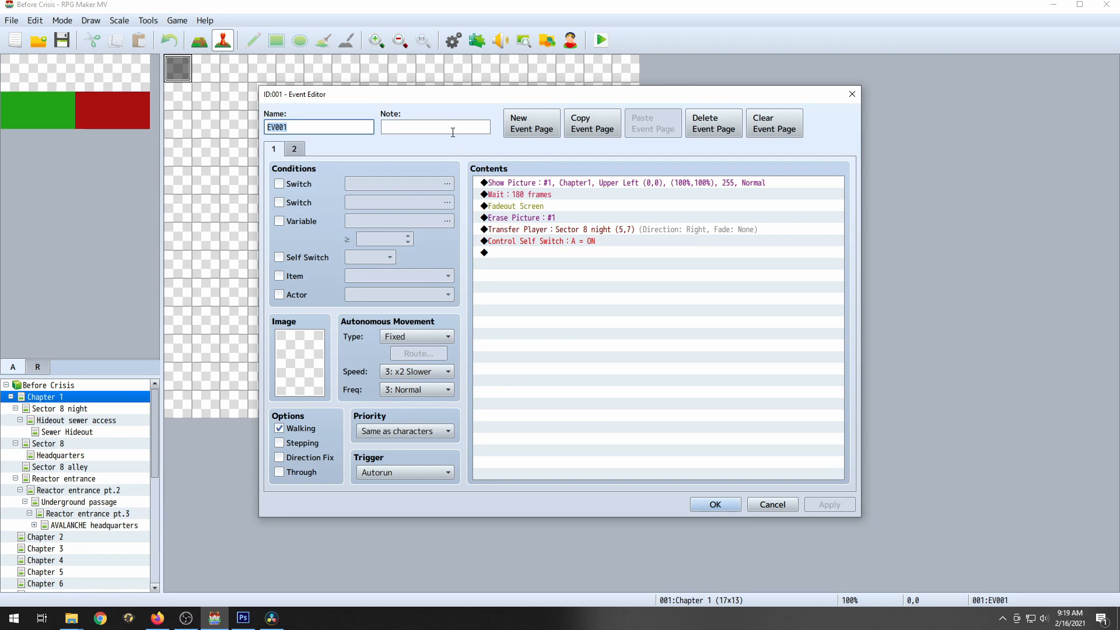
click(509, 185)
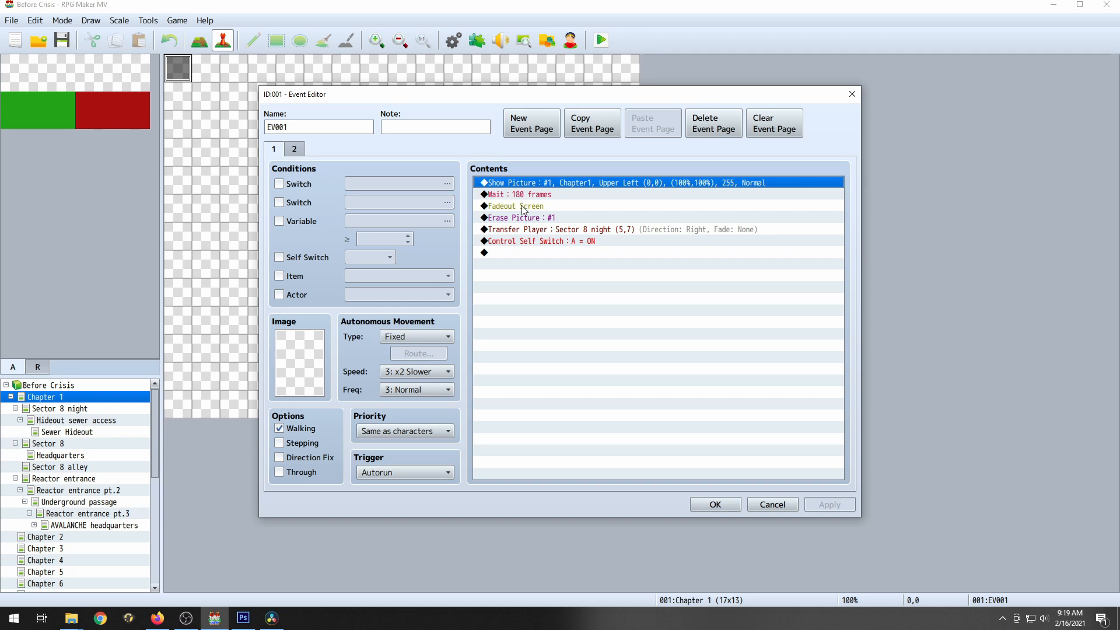
click(522, 206)
click(773, 505)
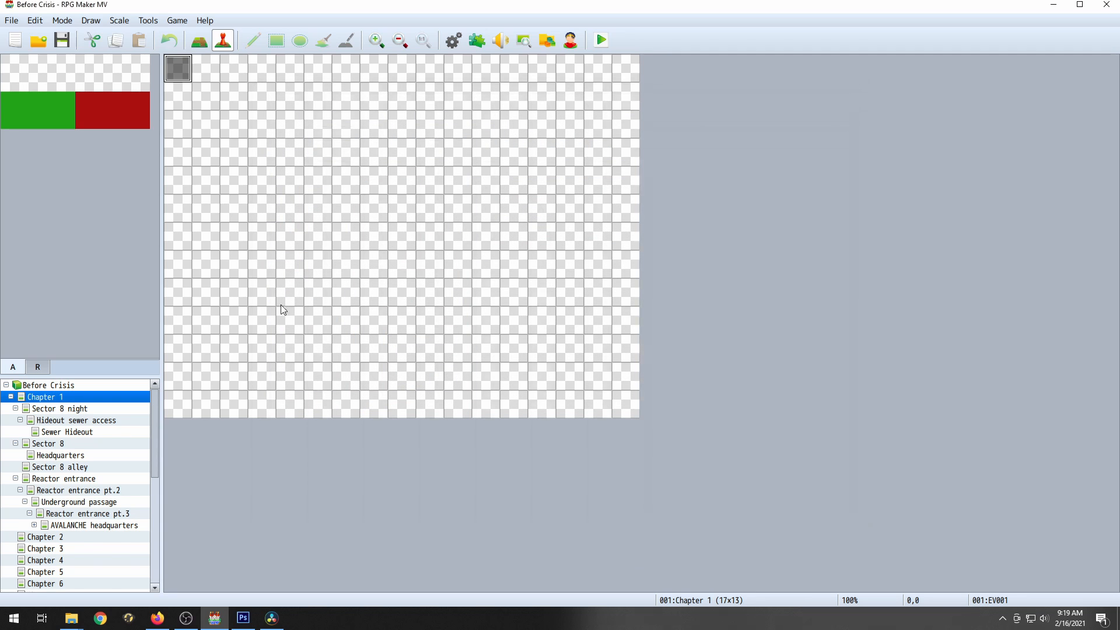
click(199, 40)
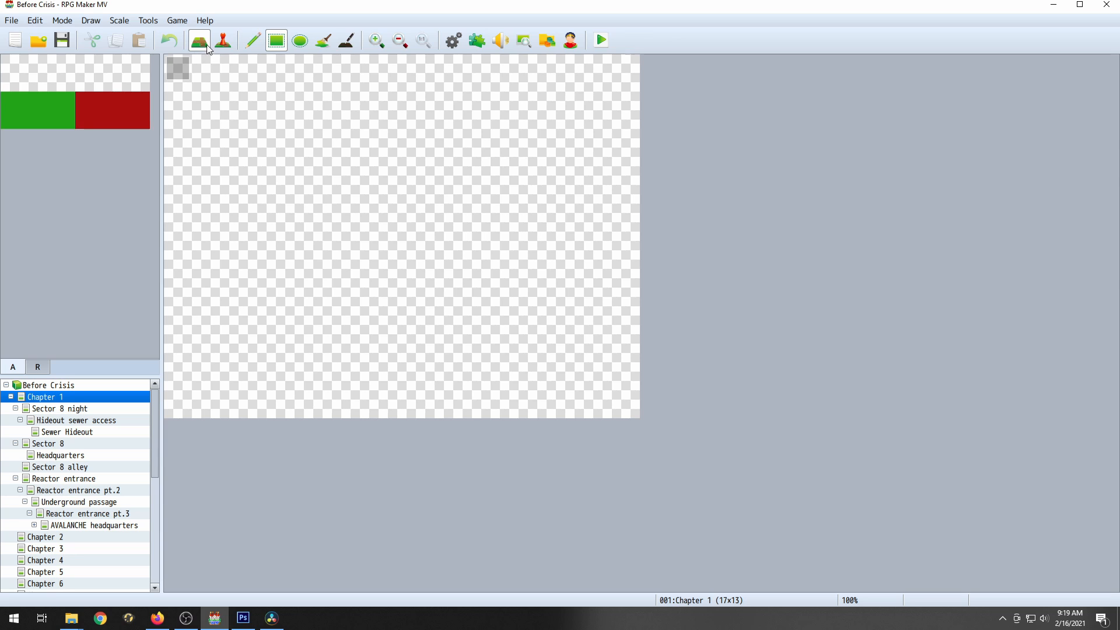
click(222, 47)
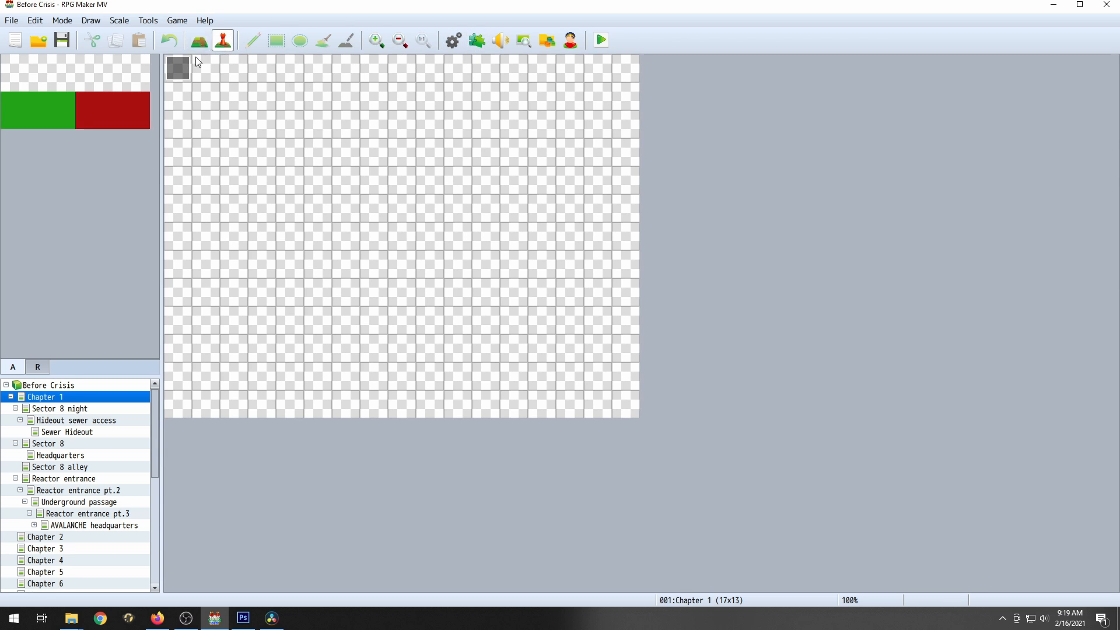
- Open the database and examine the Cissnei actor's settings and images
click(452, 45)
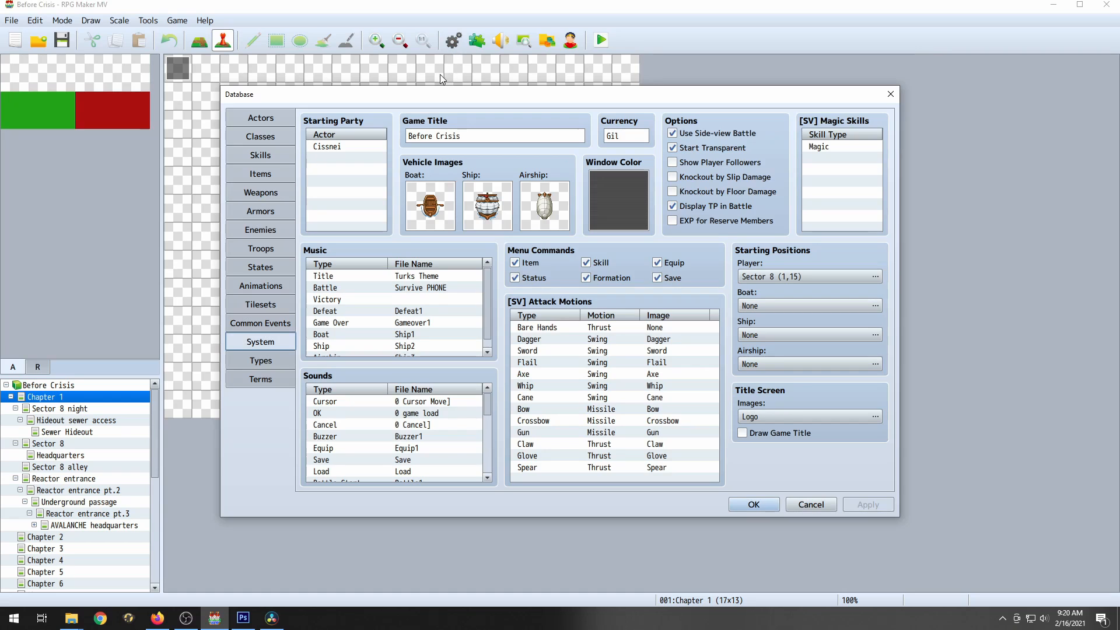
click(256, 119)
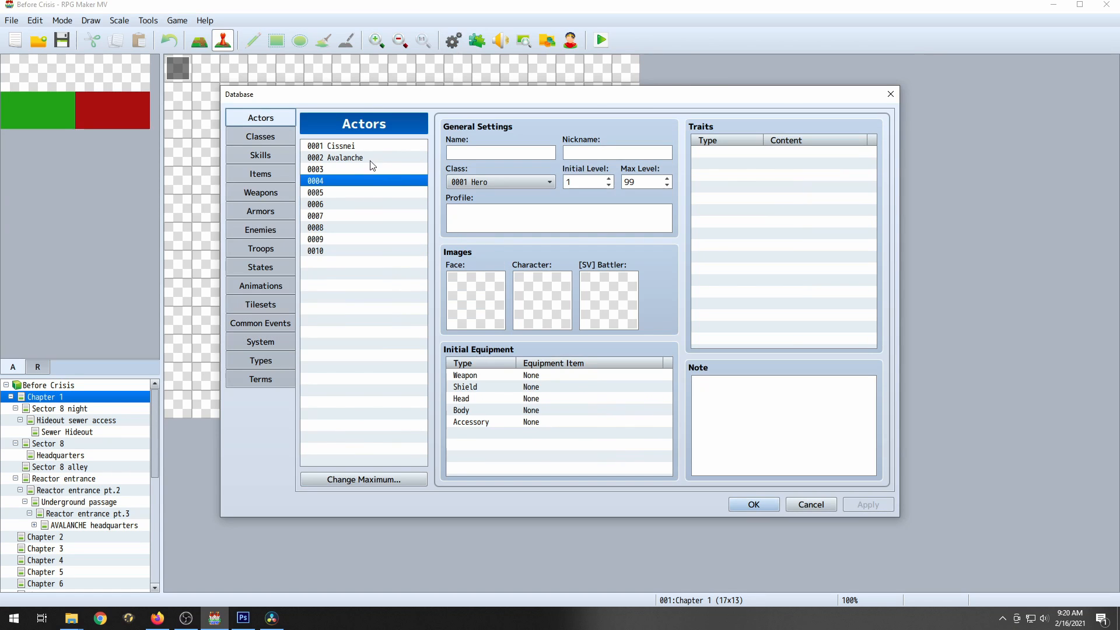
click(352, 147)
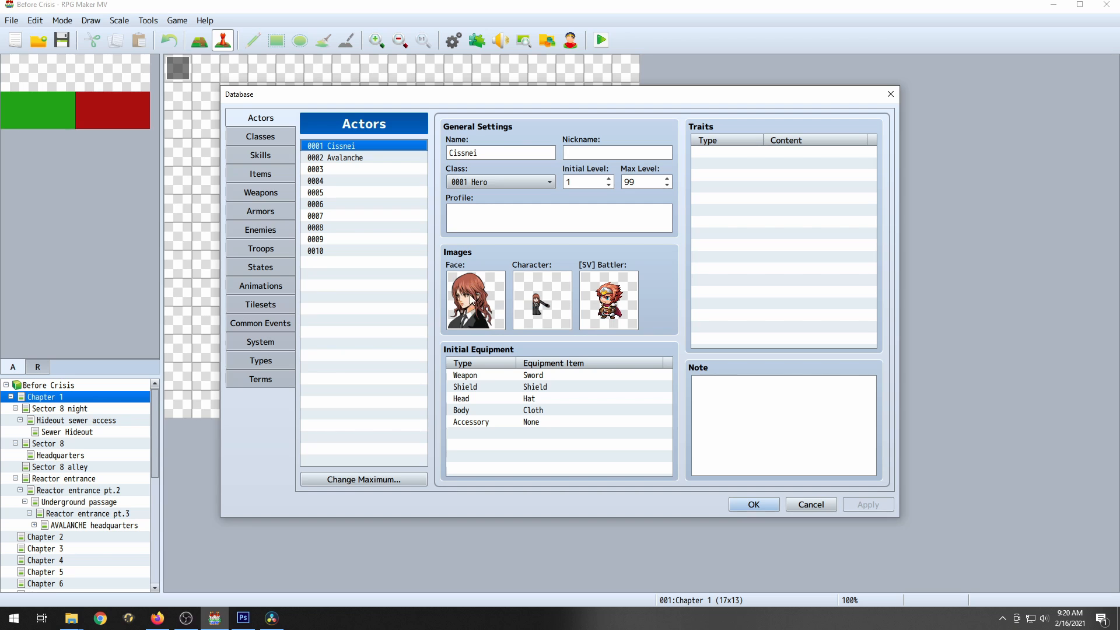
click(536, 304)
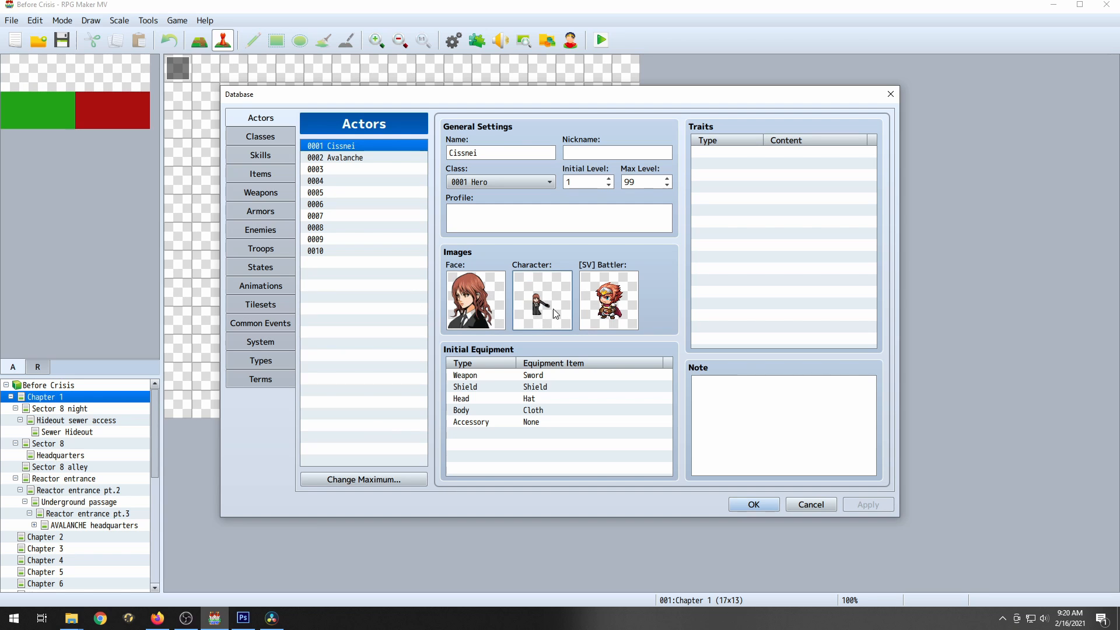
- Browse the available character sheets for the Avalanche actor and keep %Enemy-Avalanche as its character image
click(351, 158)
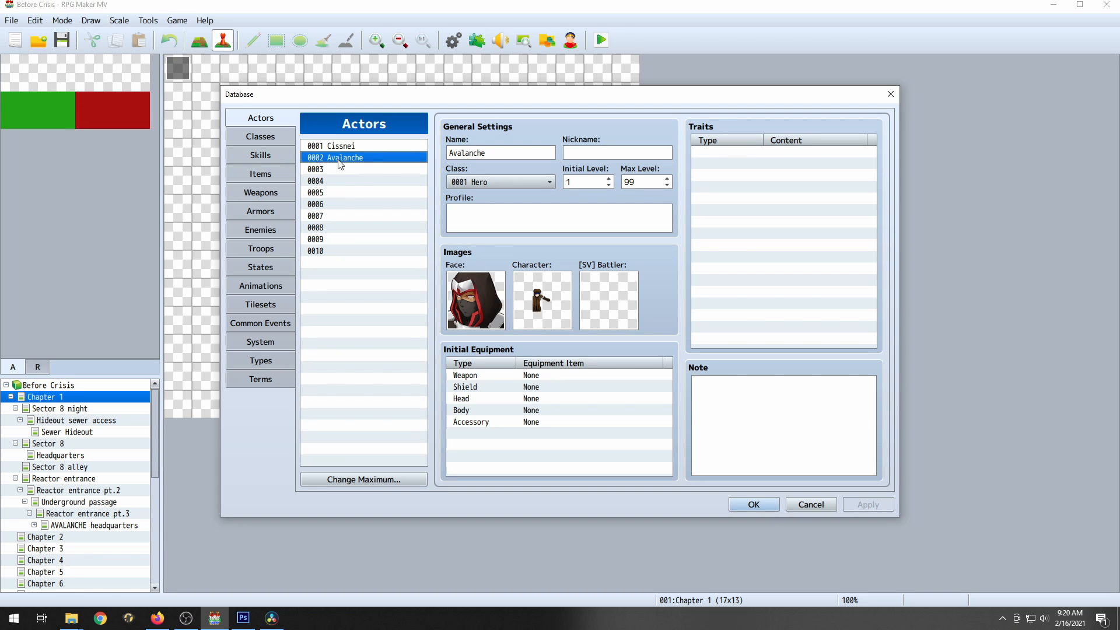
double_click(541, 301)
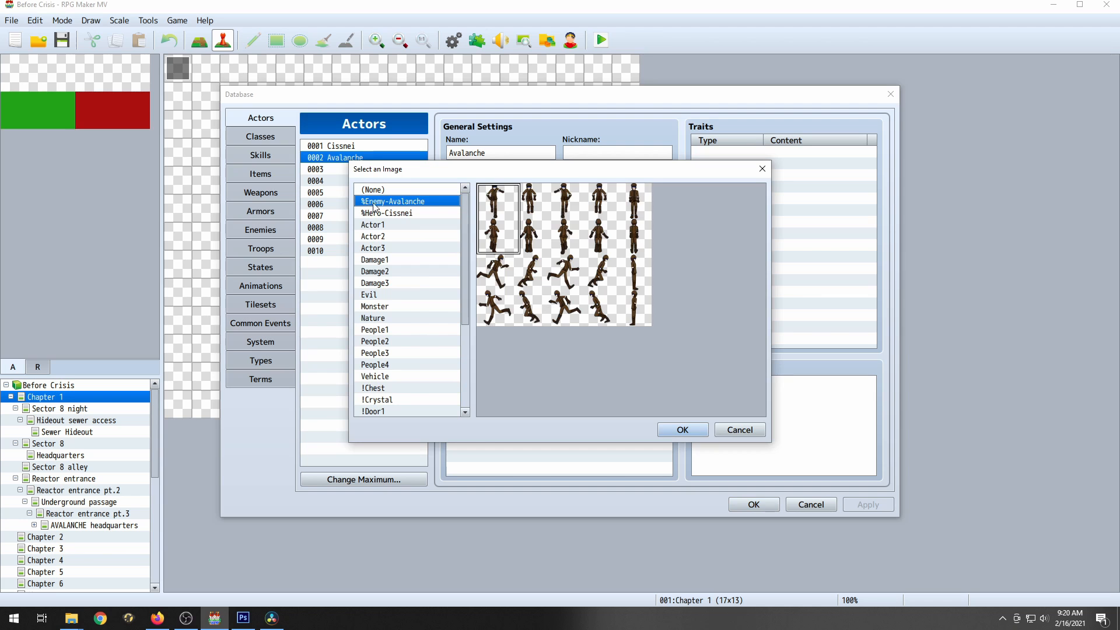
click(389, 213)
click(391, 226)
key(Down)
key(Down)
key(Down)
key(Down)
key(Down)
key(Down)
key(Down)
key(Down)
key(Down)
key(Down)
key(Down)
key(Down)
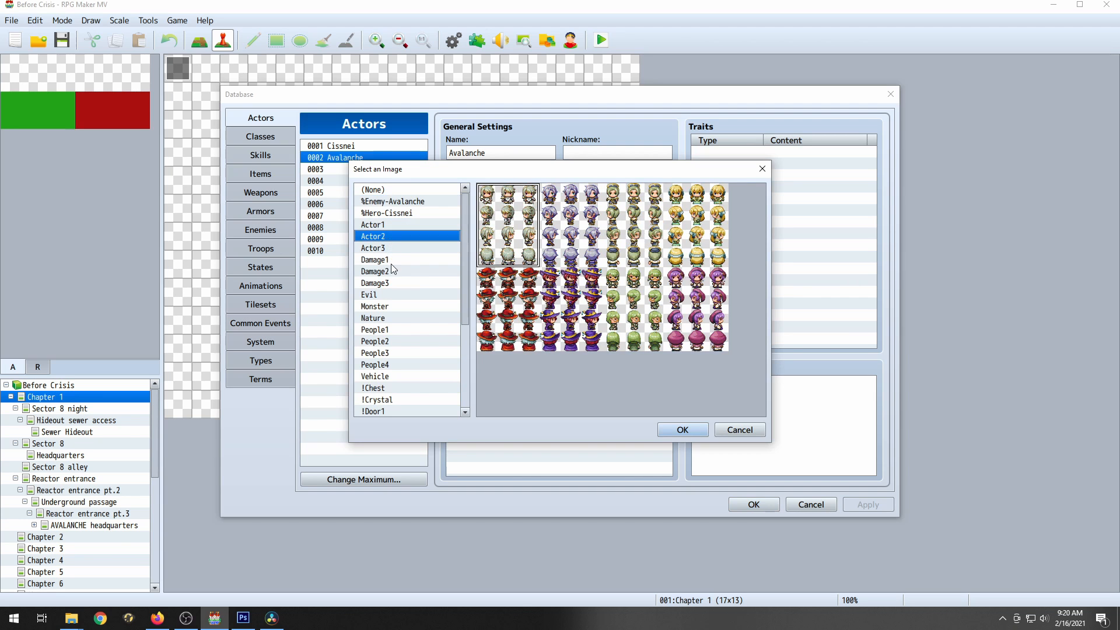
click(405, 391)
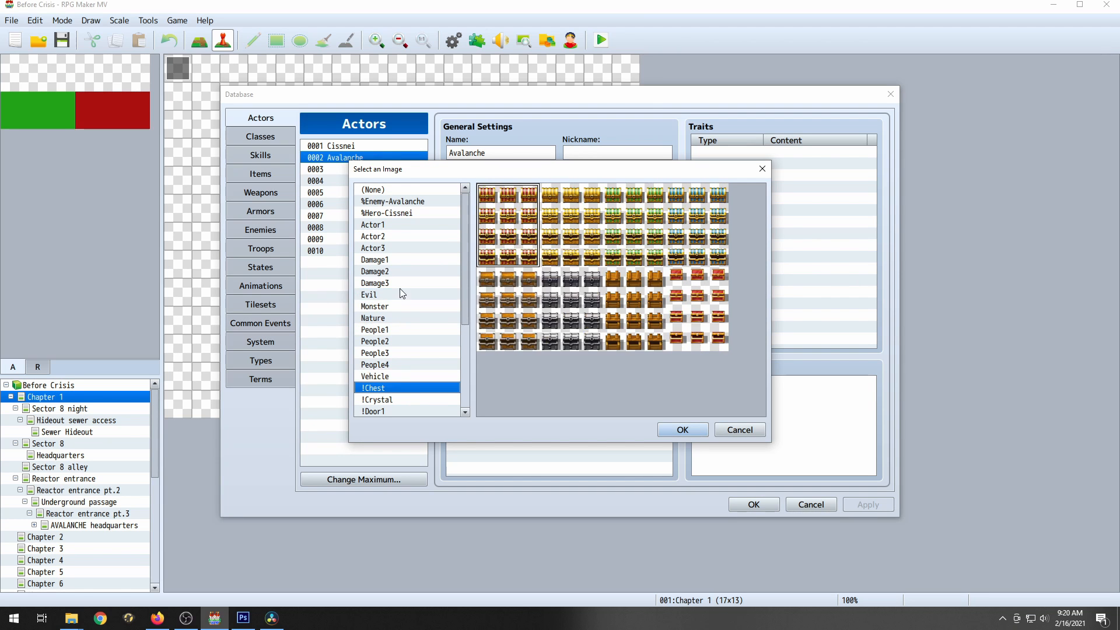
click(401, 293)
click(399, 351)
click(386, 202)
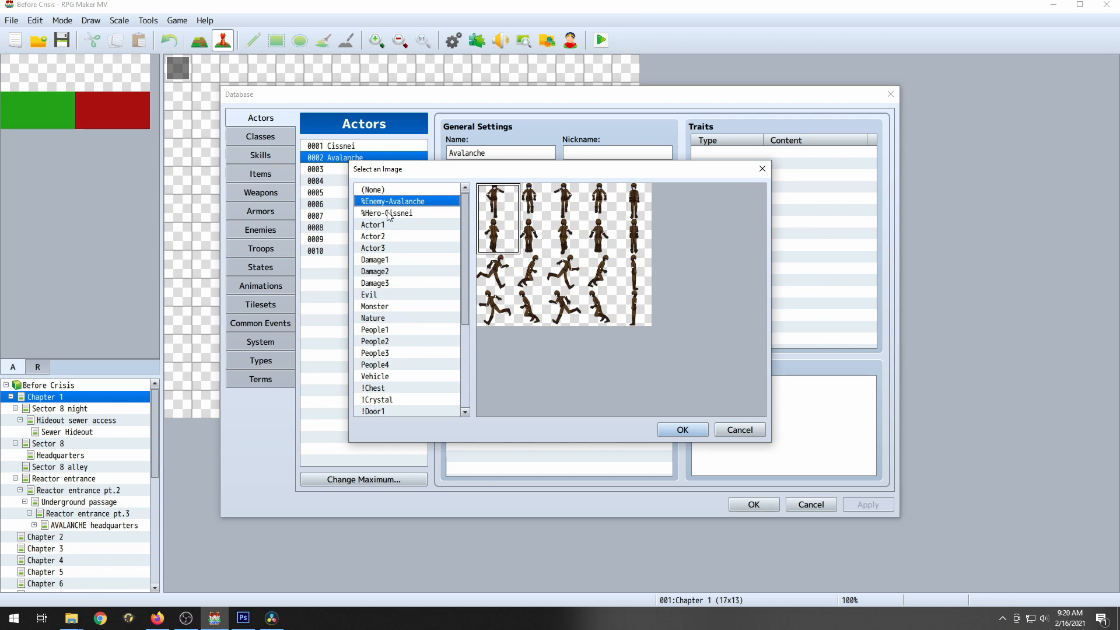
click(682, 429)
- Set the Avalanche actor's side-view battler image to Actor1_3
double_click(629, 320)
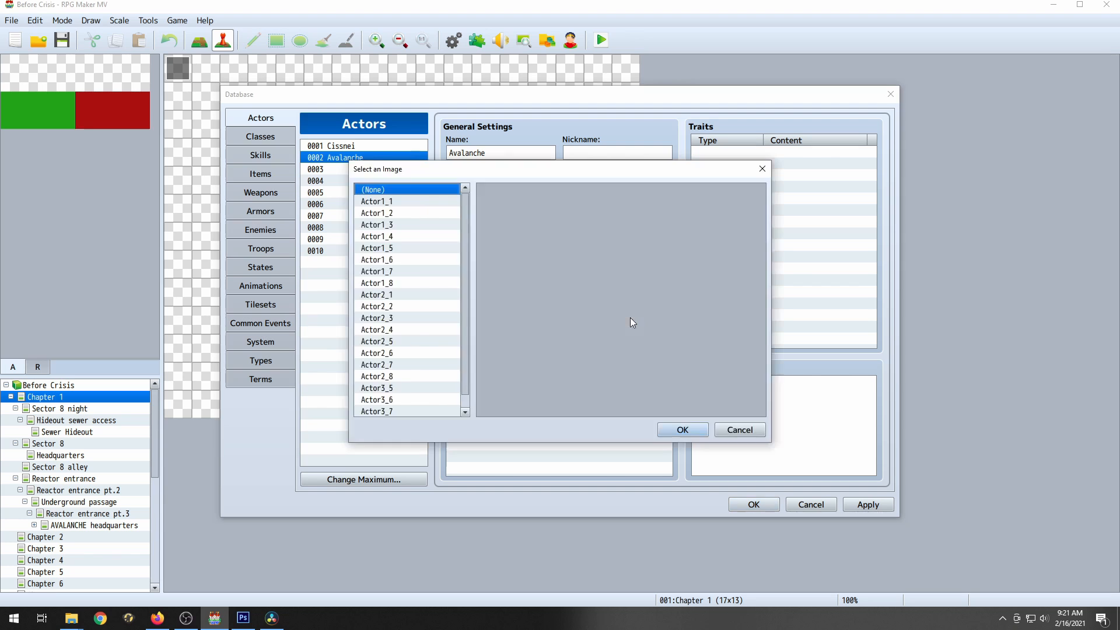
click(376, 225)
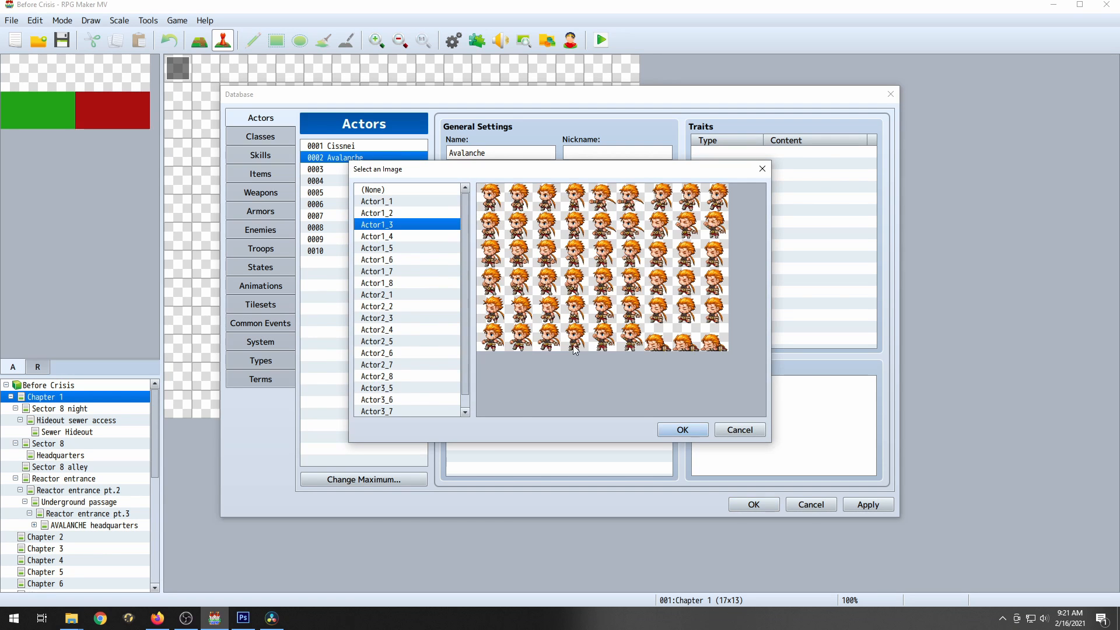
click(682, 430)
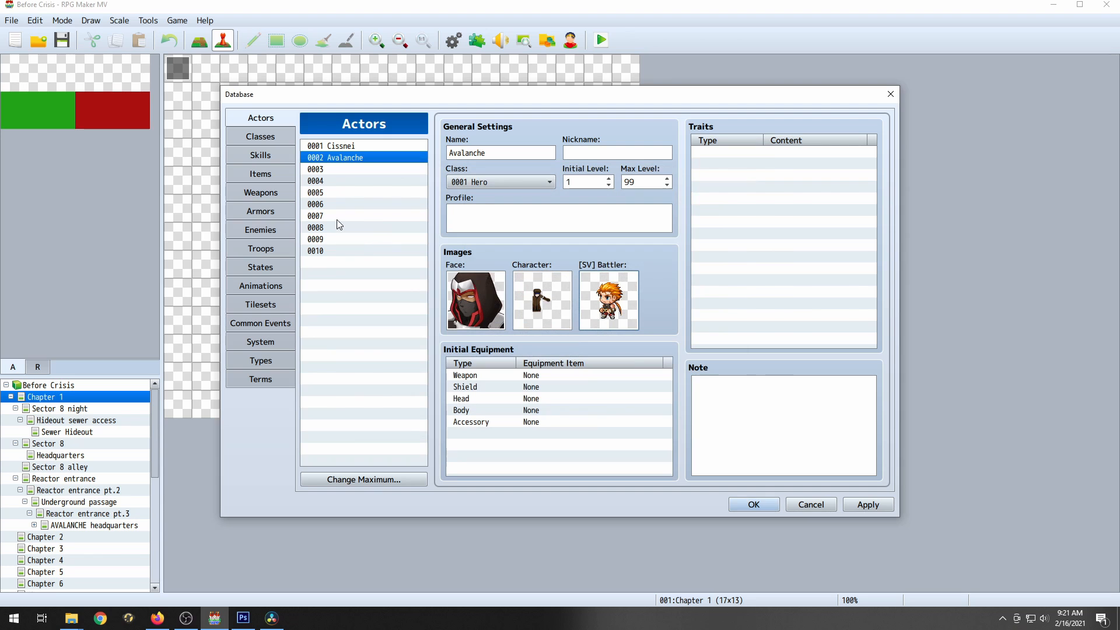
- Examine the system settings, including the Start Transparent option and a preview of the Logo title screen image
click(257, 343)
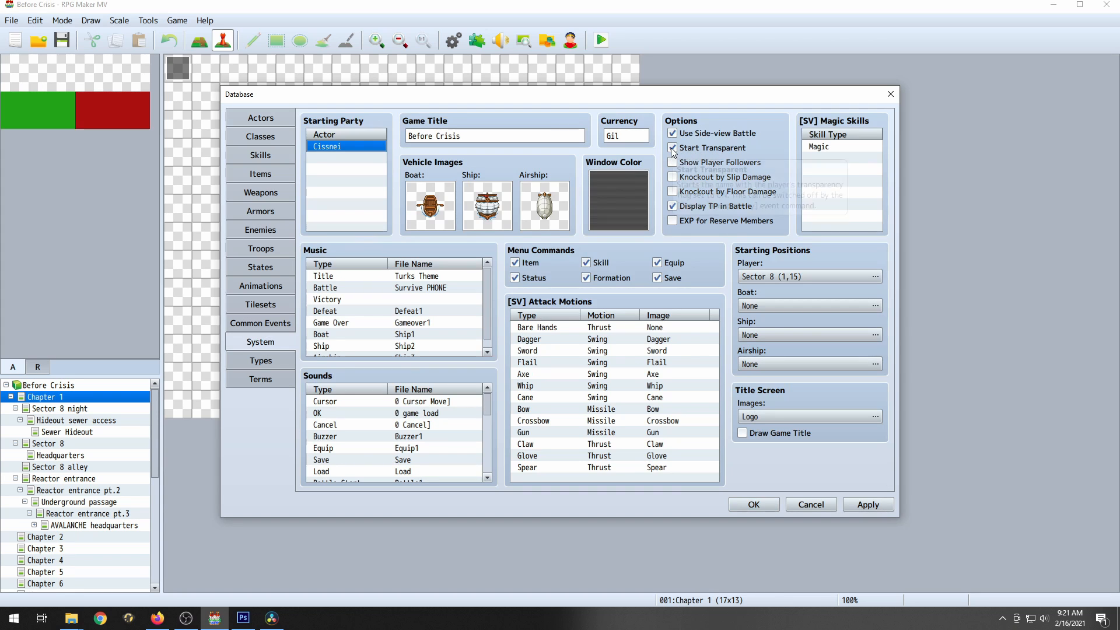
mouse_move(672, 150)
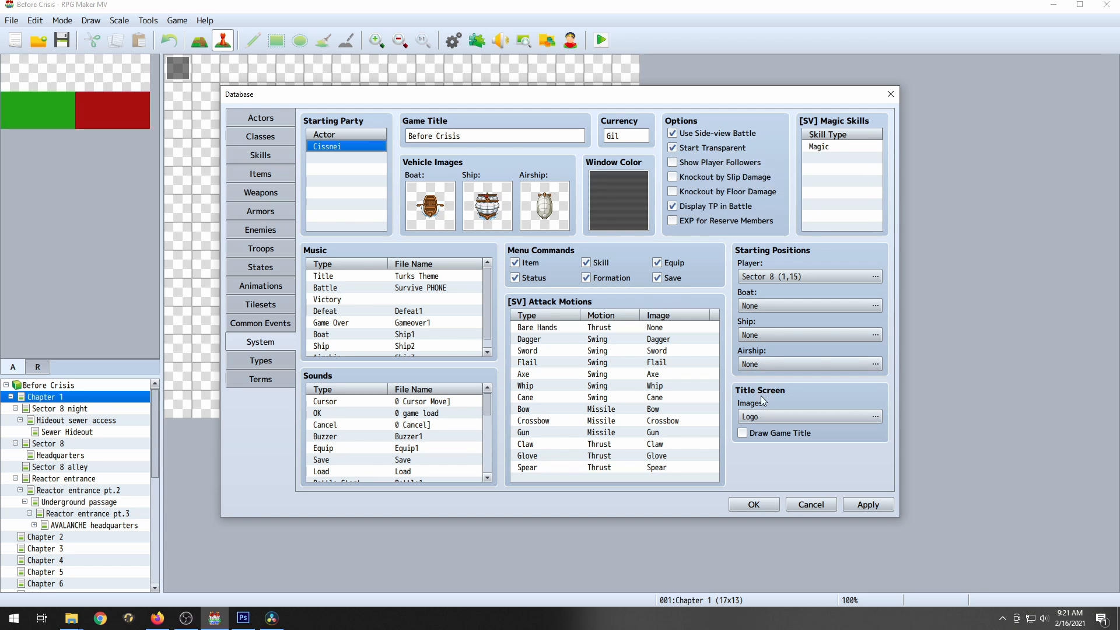
double_click(775, 418)
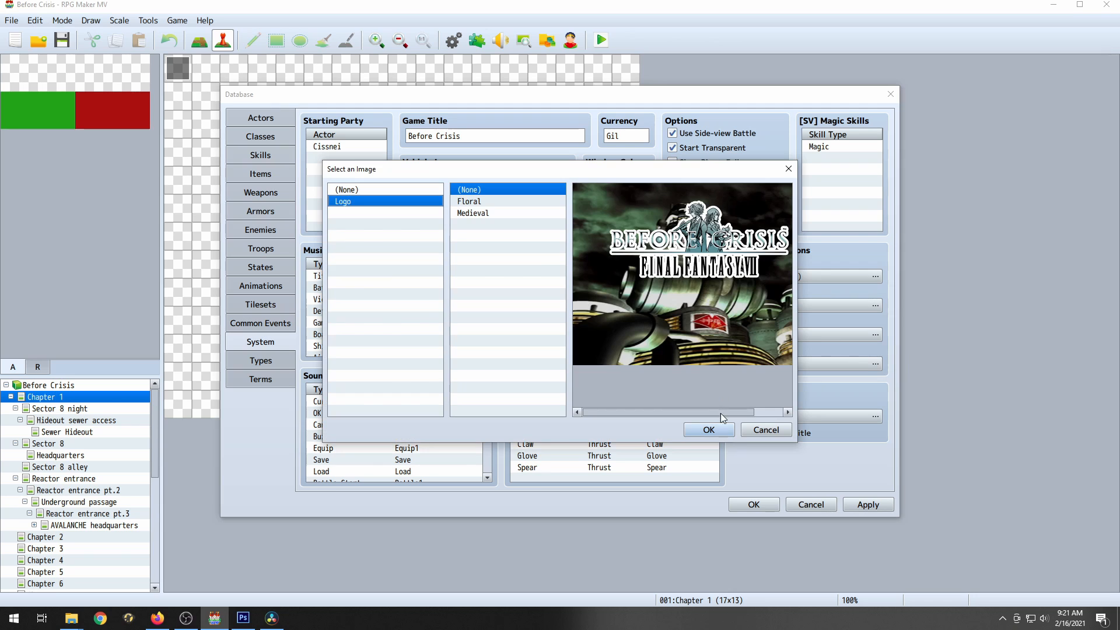
drag(720, 413, 735, 417)
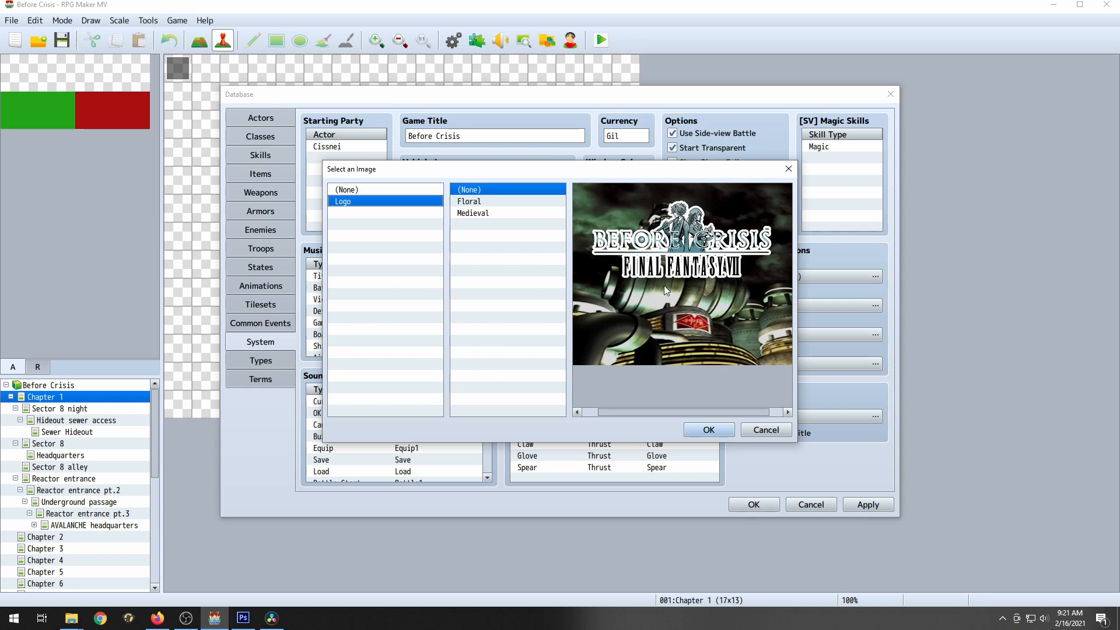
click(758, 431)
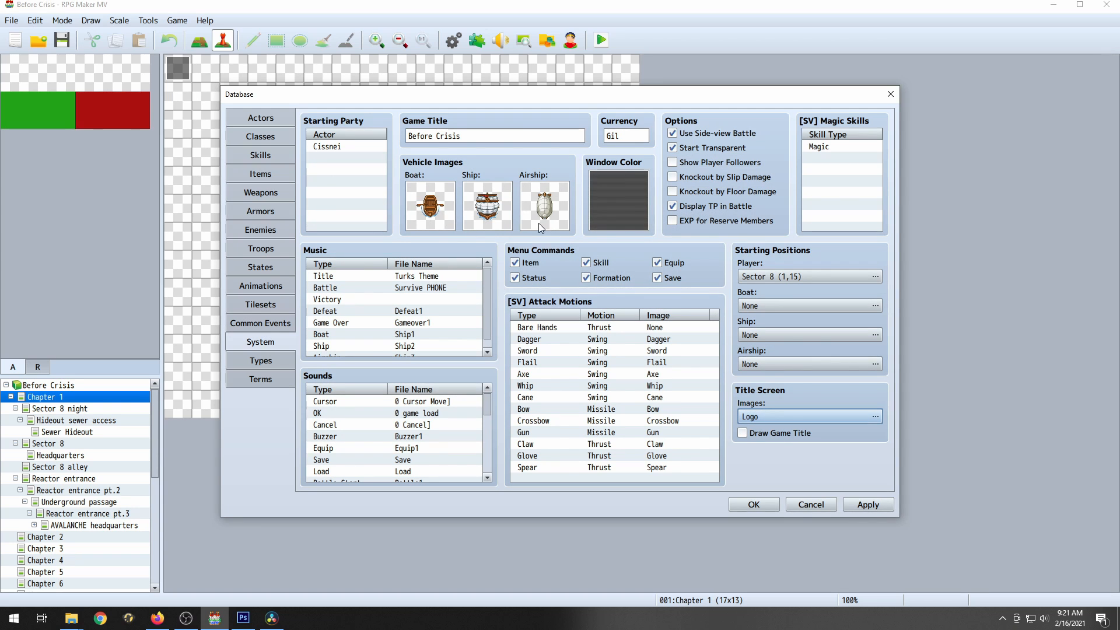
- Review the system music and sound effect assignments, and decline to discard the database changes
click(343, 277)
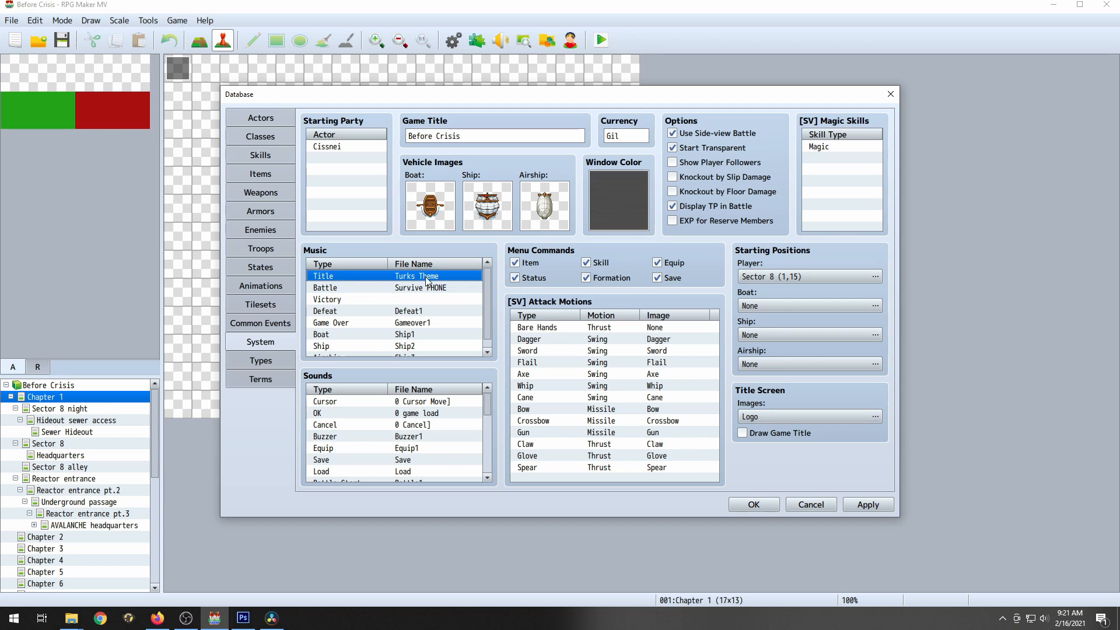
click(344, 290)
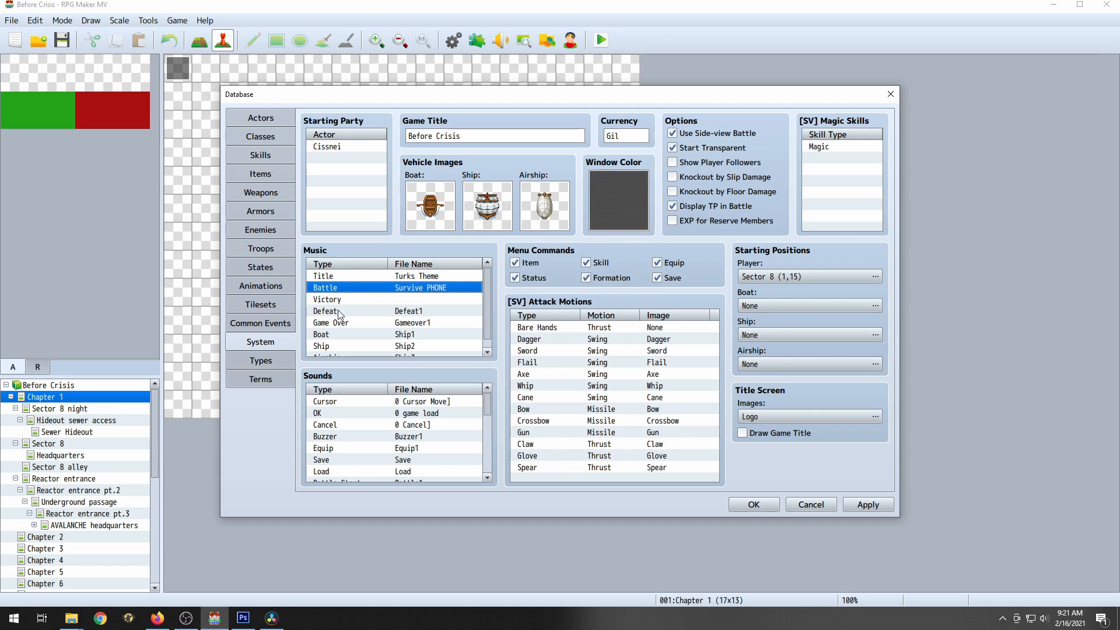
click(337, 324)
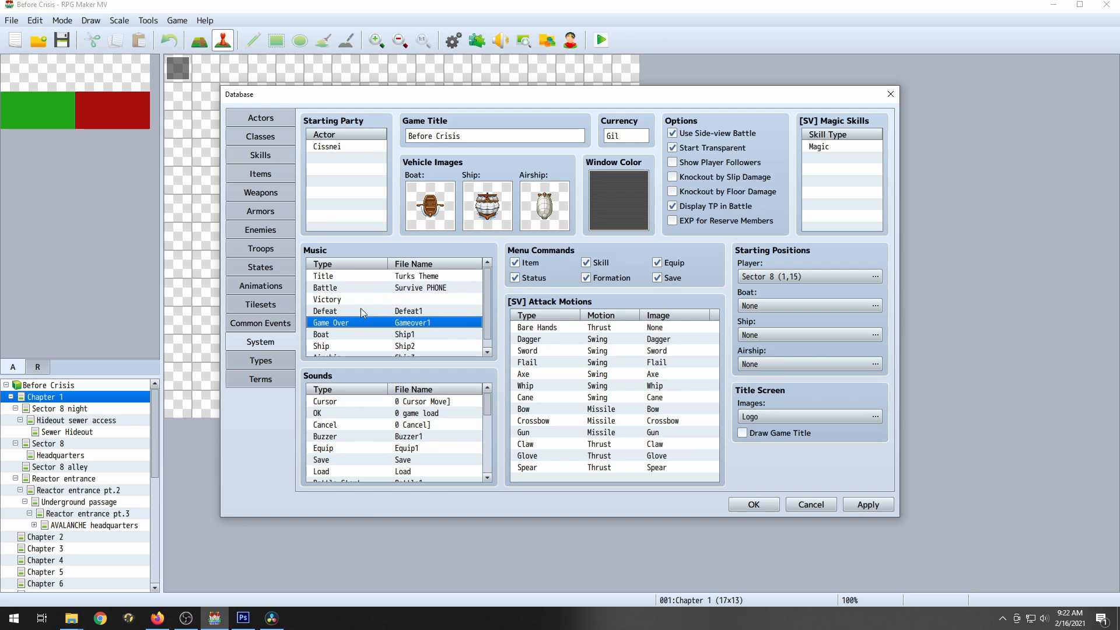
click(350, 402)
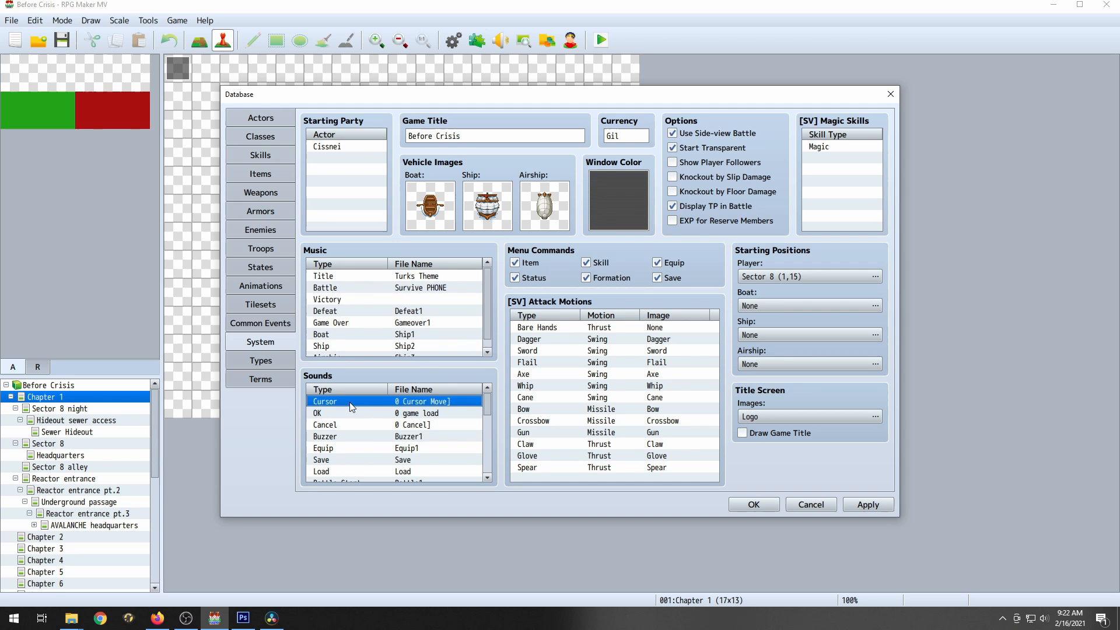
click(423, 413)
click(376, 460)
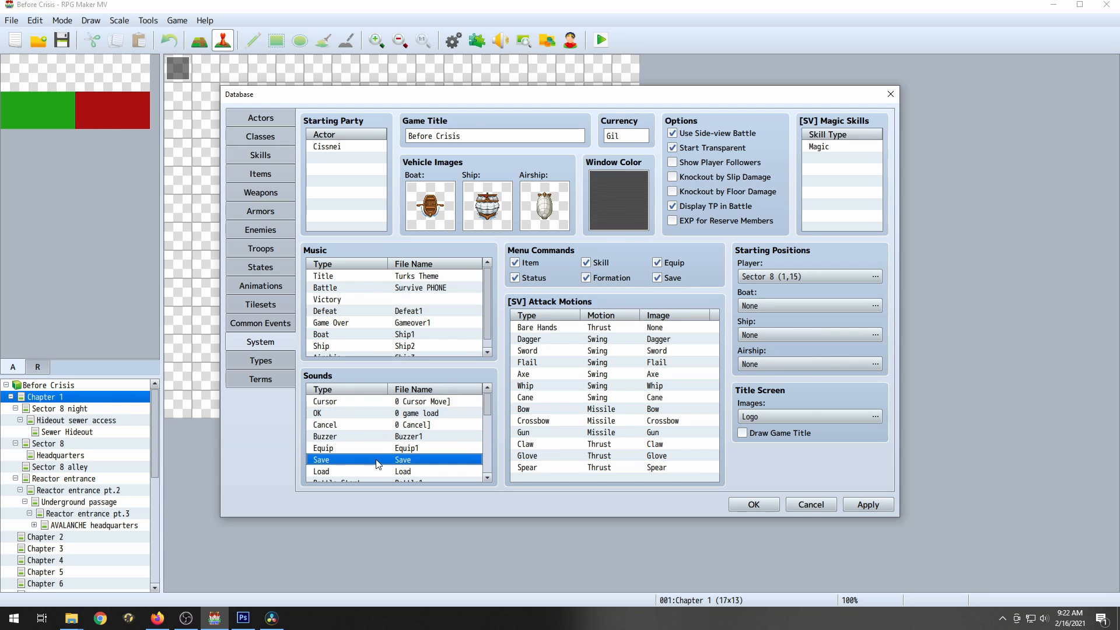
scroll(376, 460, down, 2)
scroll(374, 458, up, 2)
click(814, 503)
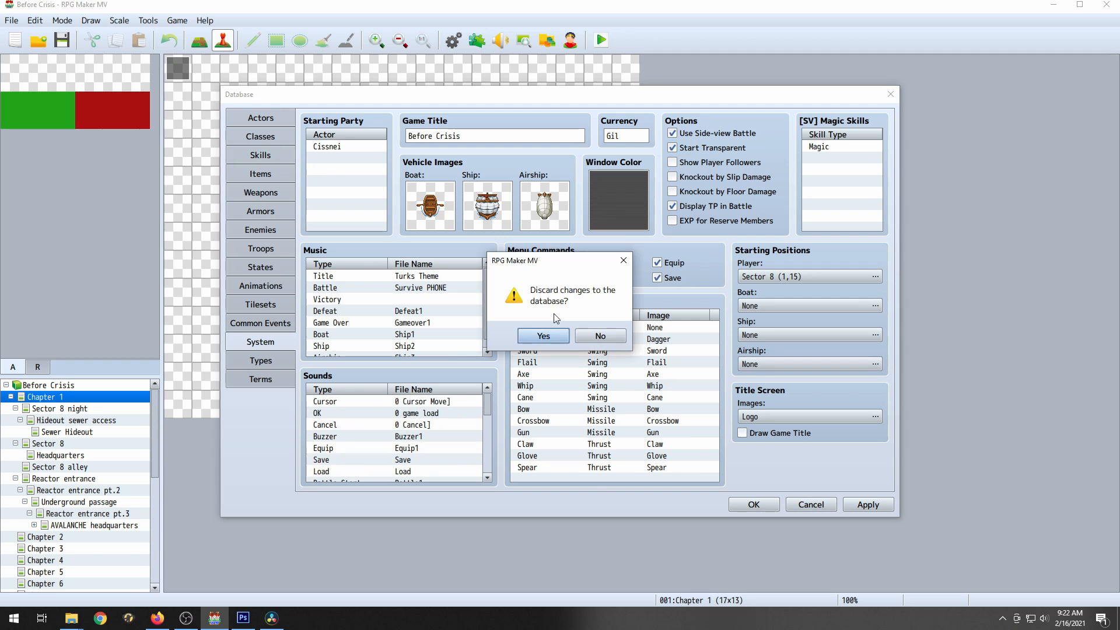
click(588, 338)
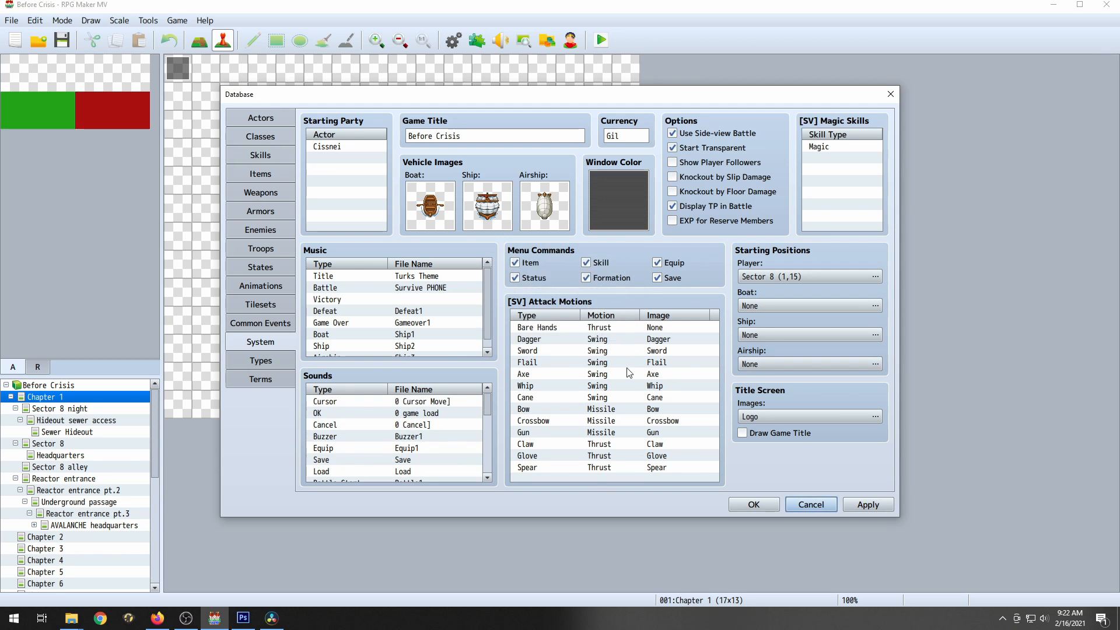
- Accept the database settings and bring up the project's plugin list with YEP_CoreEngine selected
click(758, 503)
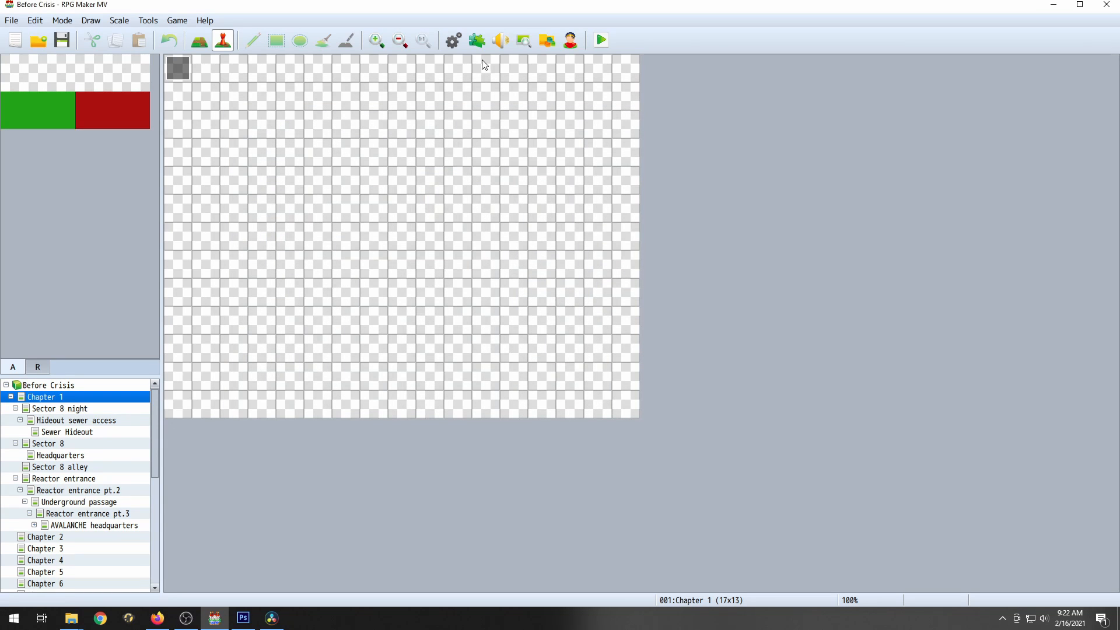
click(475, 40)
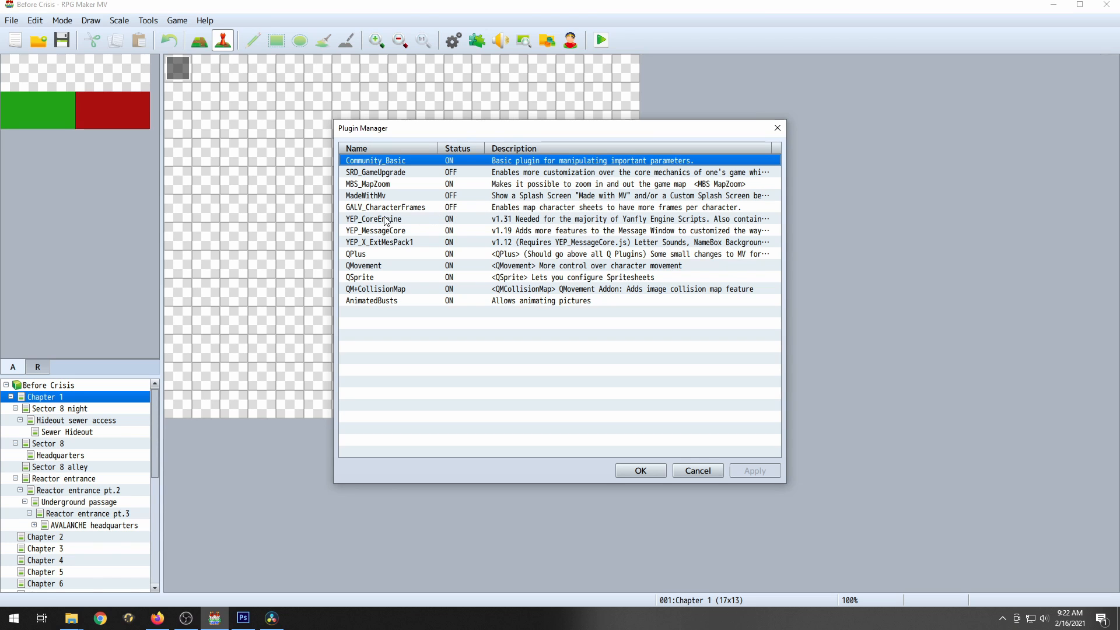
click(352, 224)
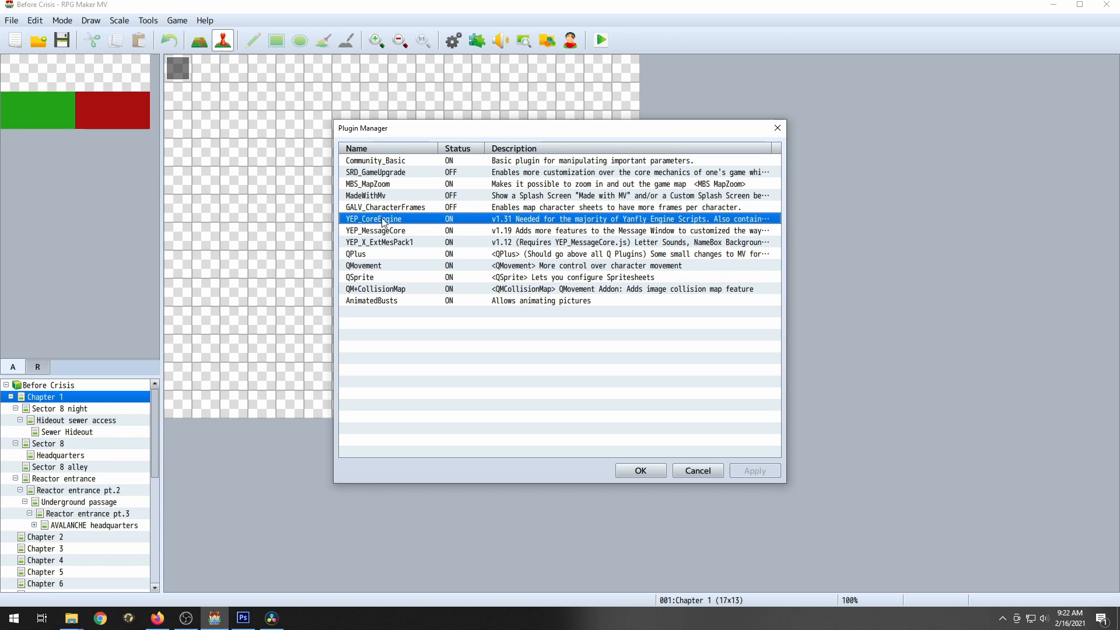
- Move YEP_X_ExtMesPack1 above YEP_CoreEngine in the load order, and return it below YEP_MessageCore
drag(386, 242, 384, 221)
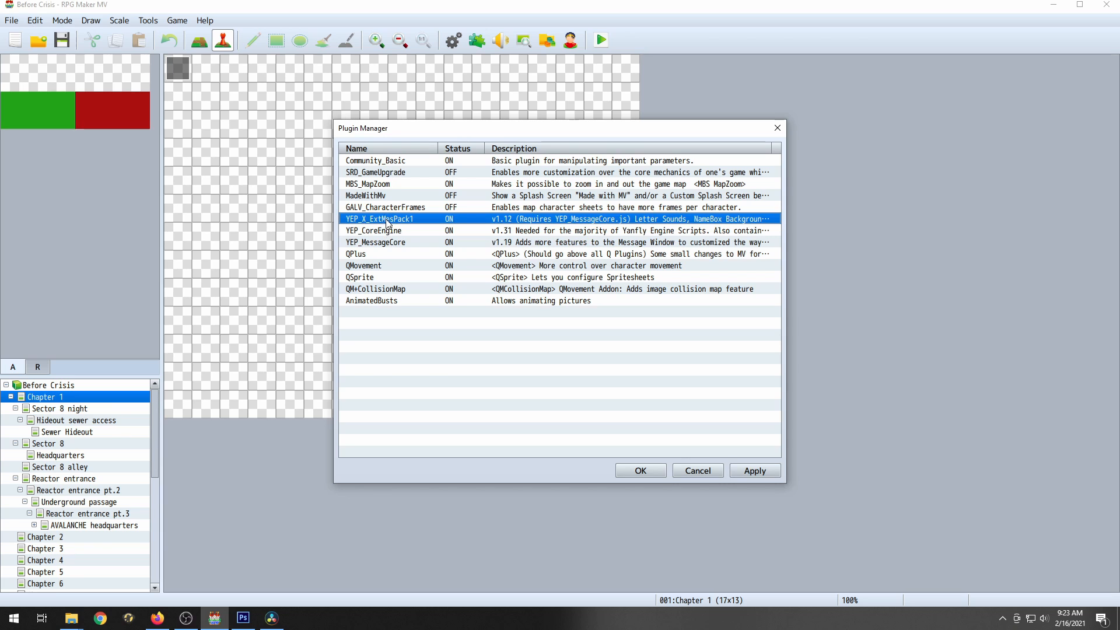
drag(387, 223, 380, 249)
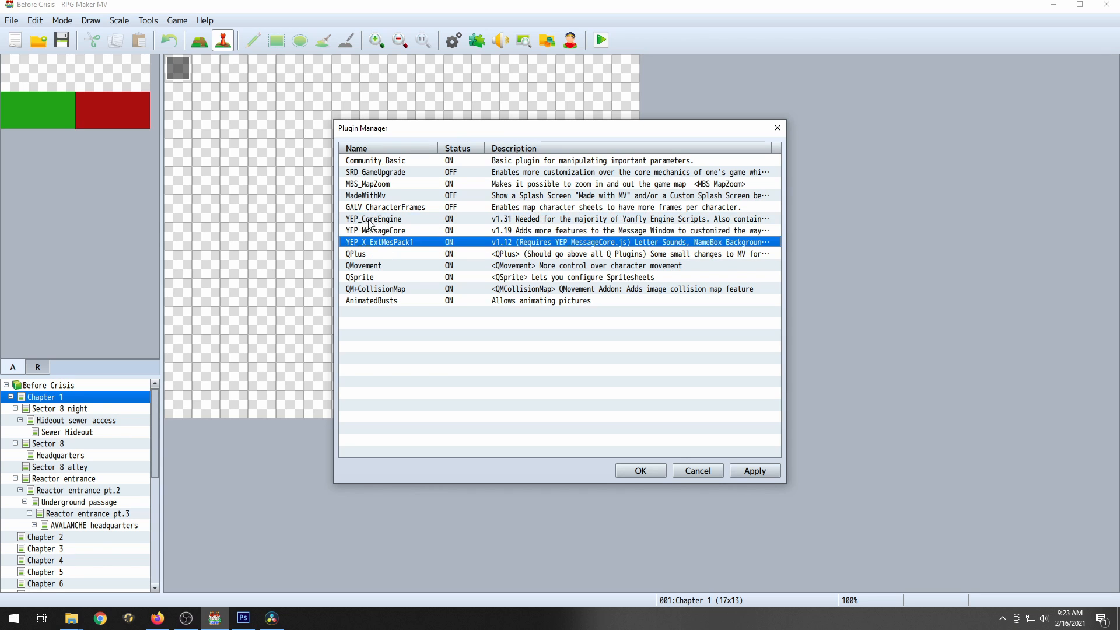
- Review the QPlus, QMovement, QSprite, QM+CollisionMap and Community_Basic plugin entries
click(366, 256)
click(363, 268)
click(361, 280)
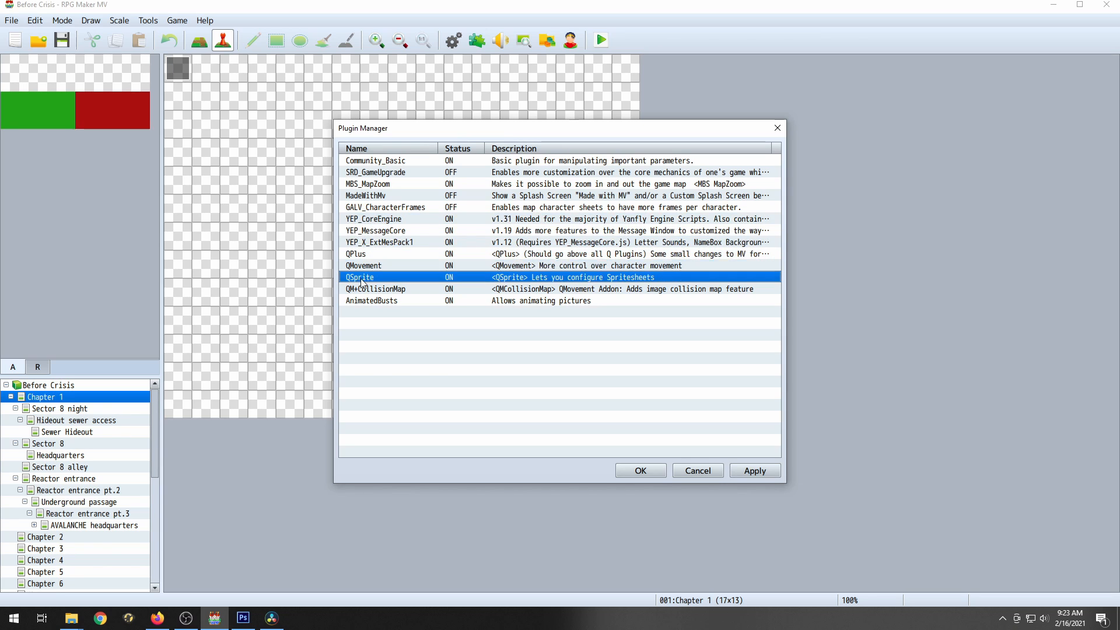
click(365, 290)
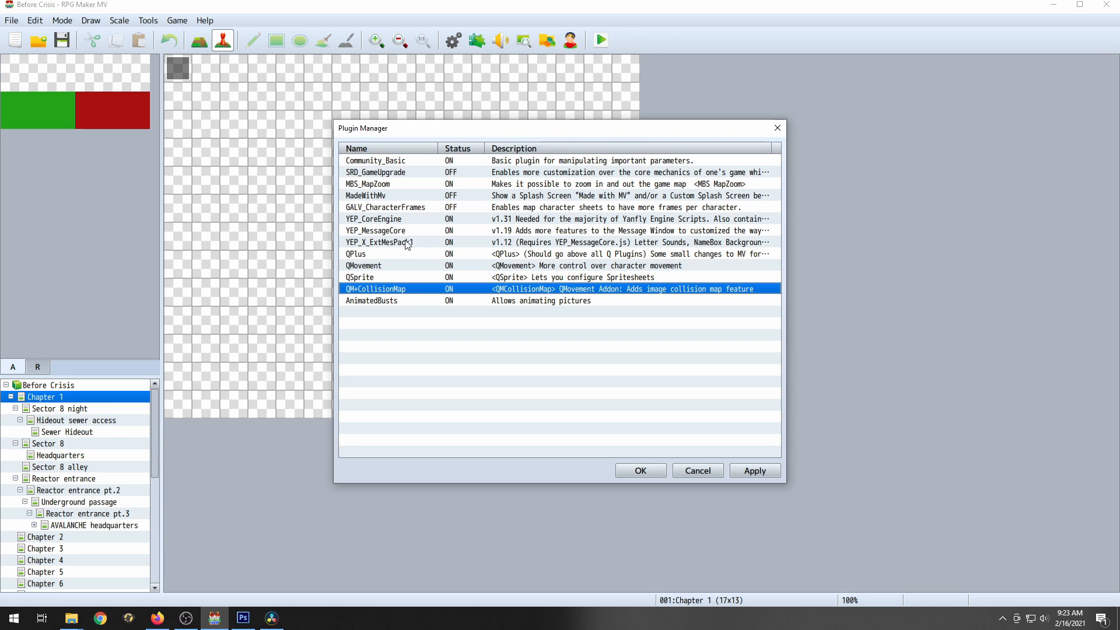
click(387, 162)
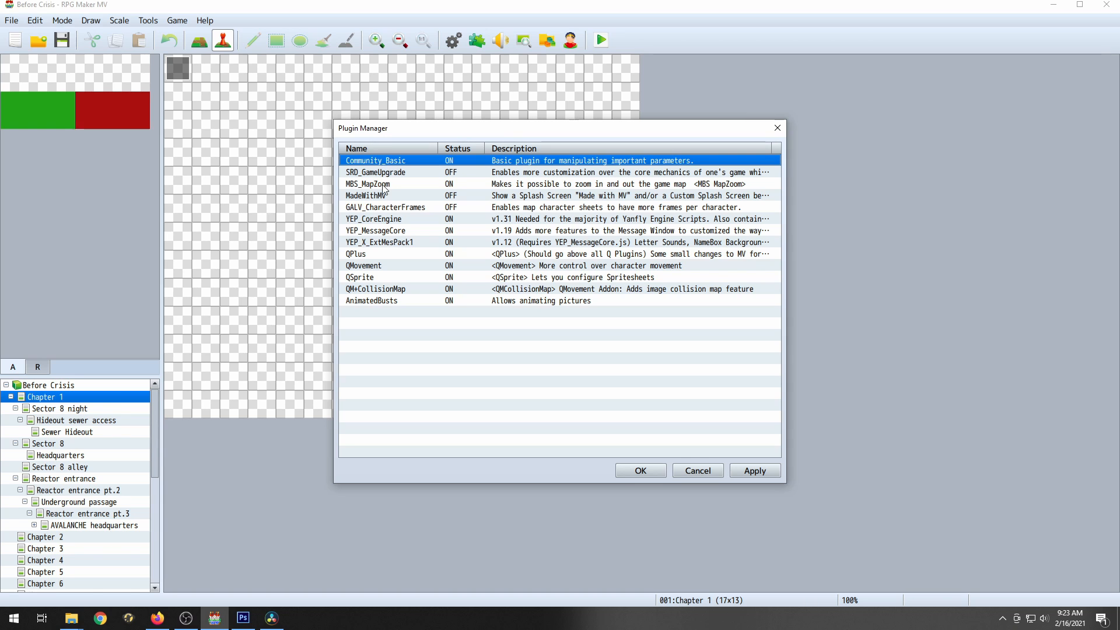
- Examine the MBS_MapZoom plugin's parameters, and close the plugin list without keeping changes
double_click(383, 184)
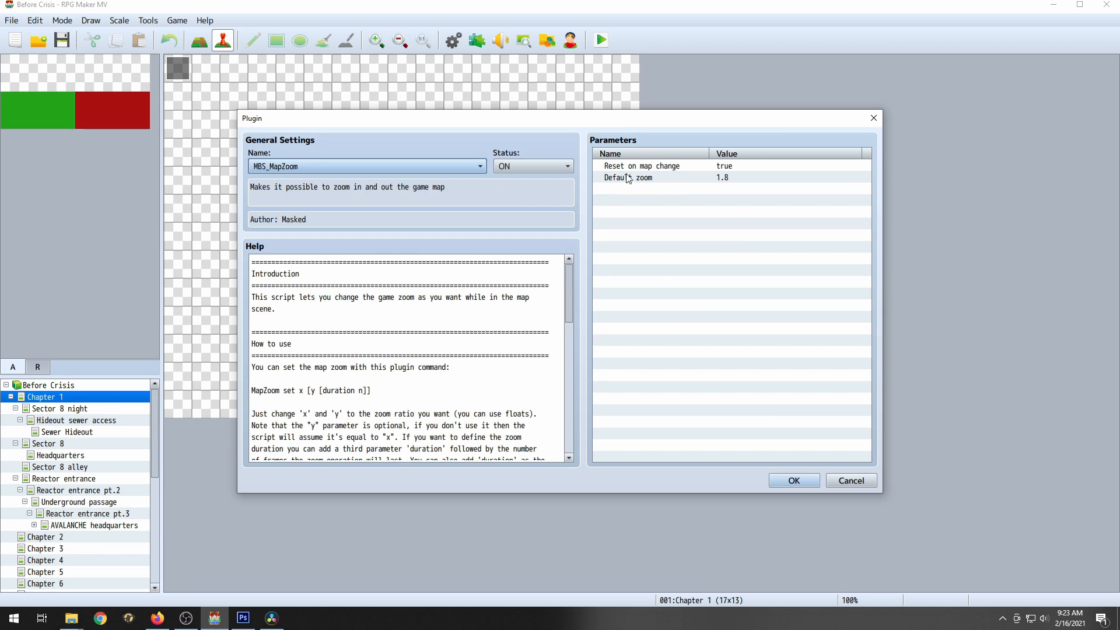
click(851, 480)
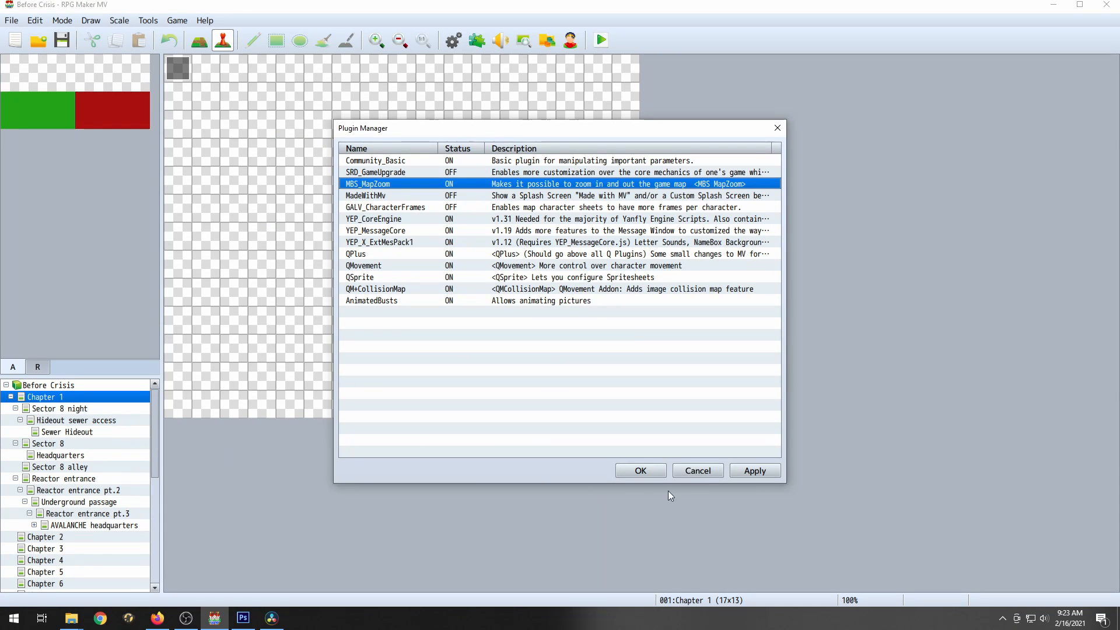
key(Escape)
click(545, 338)
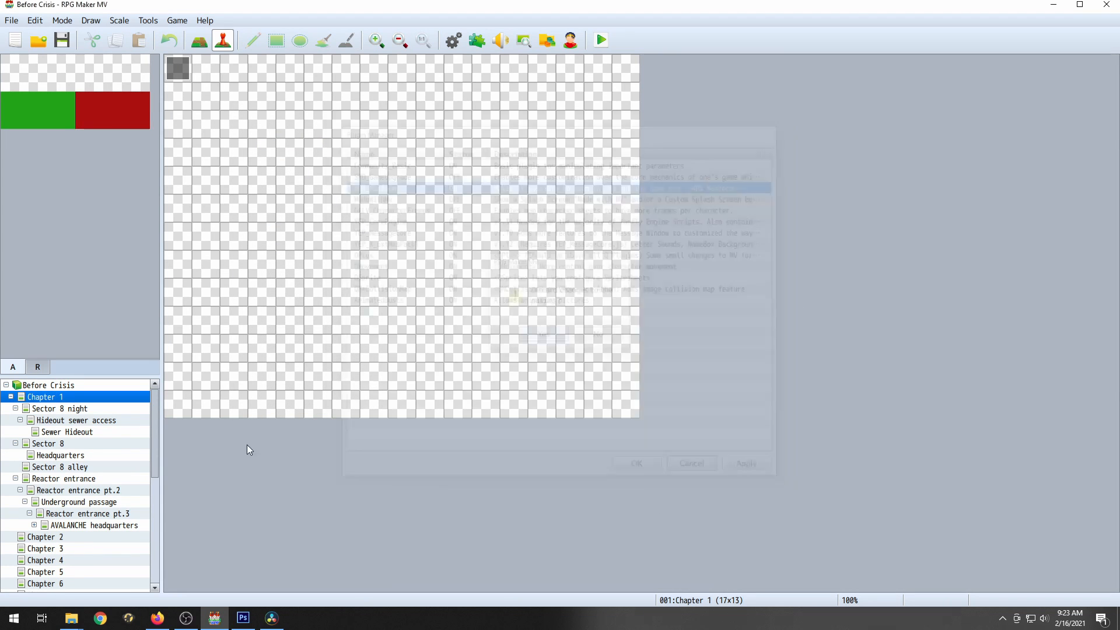
- Show the Sector 8 alley map and select MBS_MapZoom in the reopened plugin list
click(62, 466)
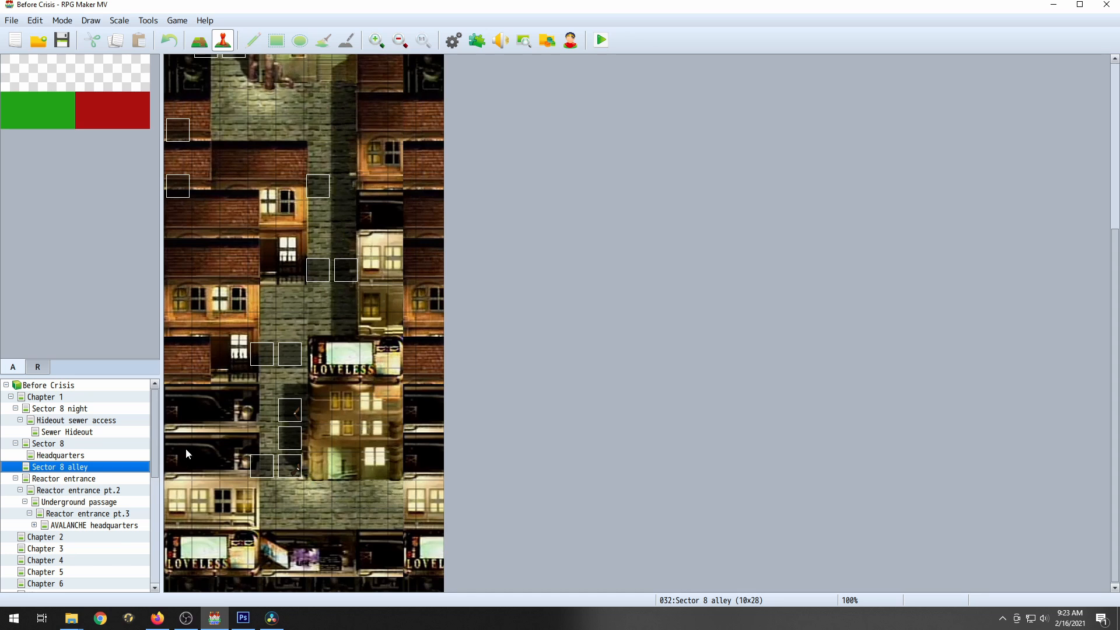
click(477, 40)
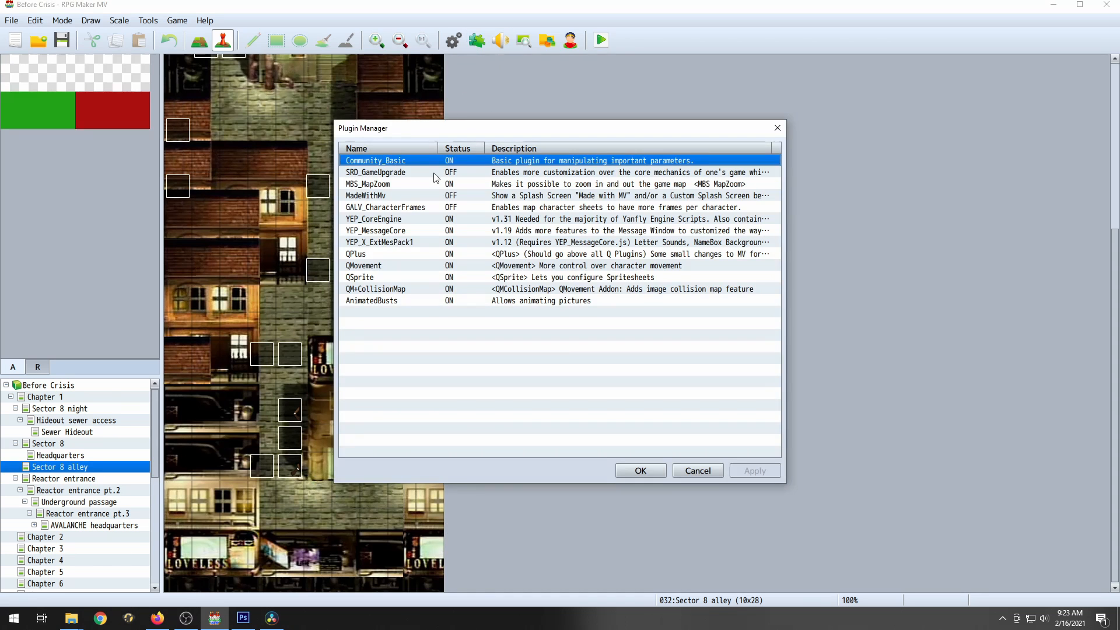
click(403, 186)
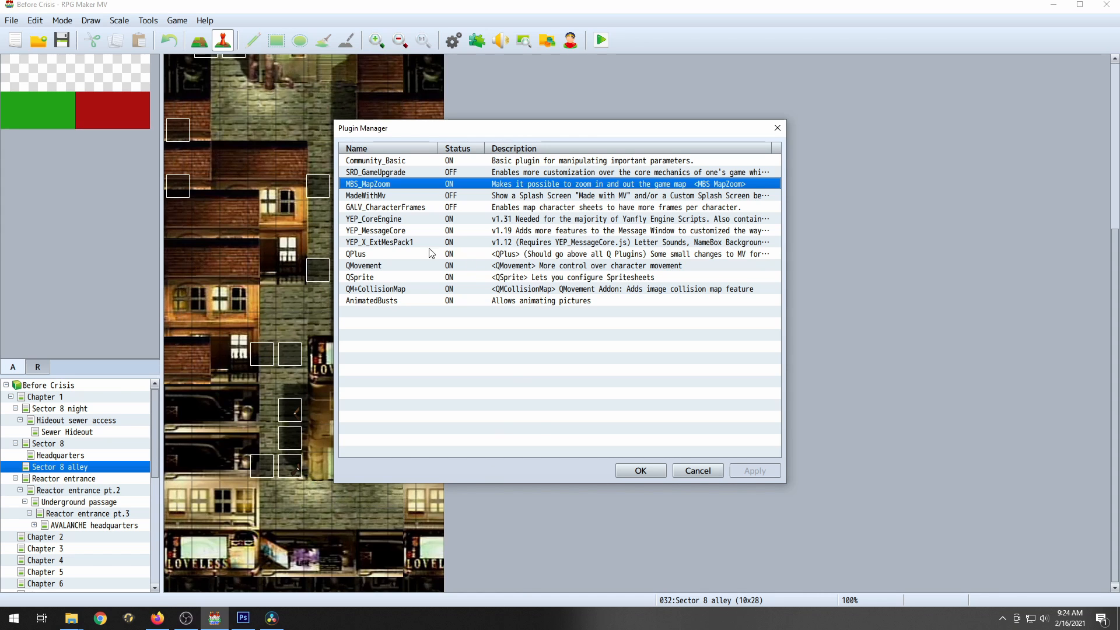
- Examine the YEP_CoreEngine screen parameters, including Screen Width, Screen Height and Scale Battlebacks
double_click(396, 219)
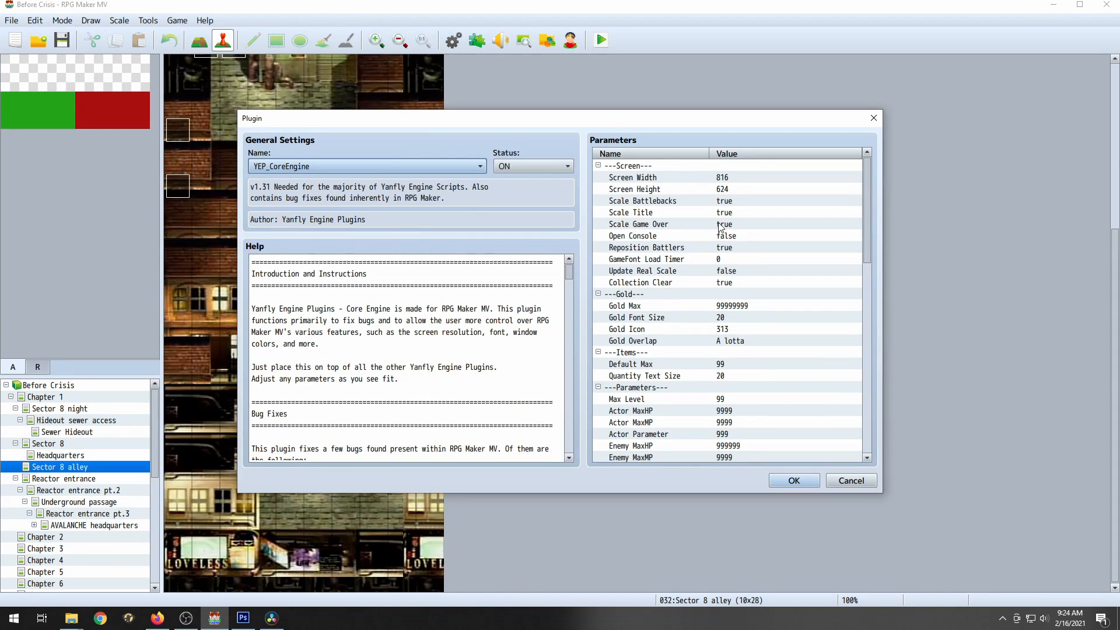
click(730, 177)
click(731, 189)
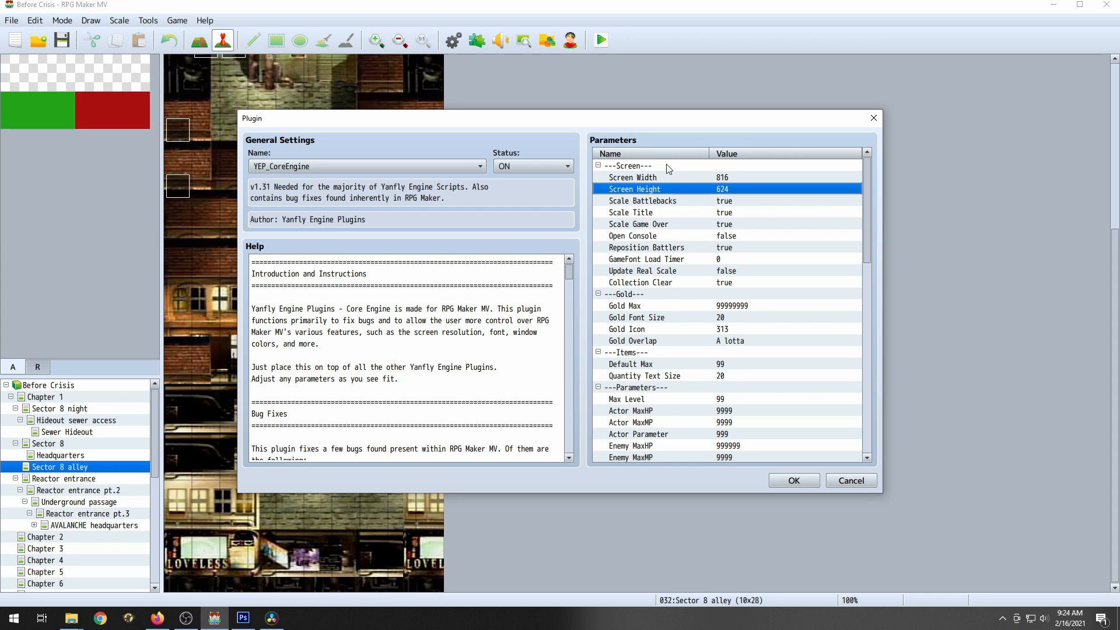
click(662, 201)
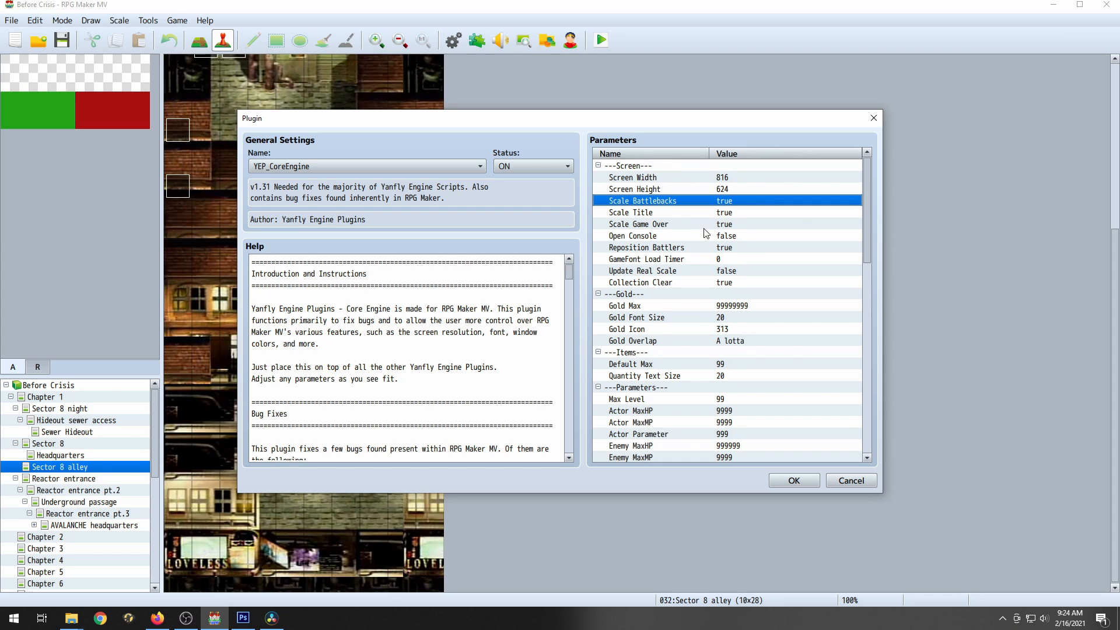
- Review the YEP_CoreEngine gold, item, actor limit, battle, font and window parameters, and close the plugin's settings
click(727, 308)
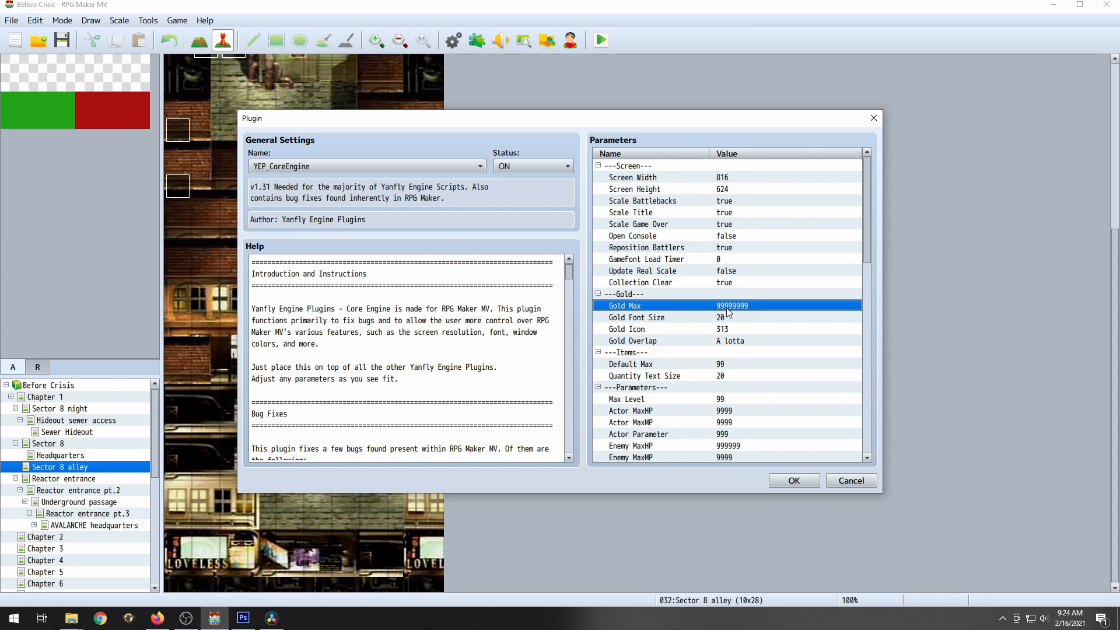
click(733, 378)
click(723, 411)
click(722, 422)
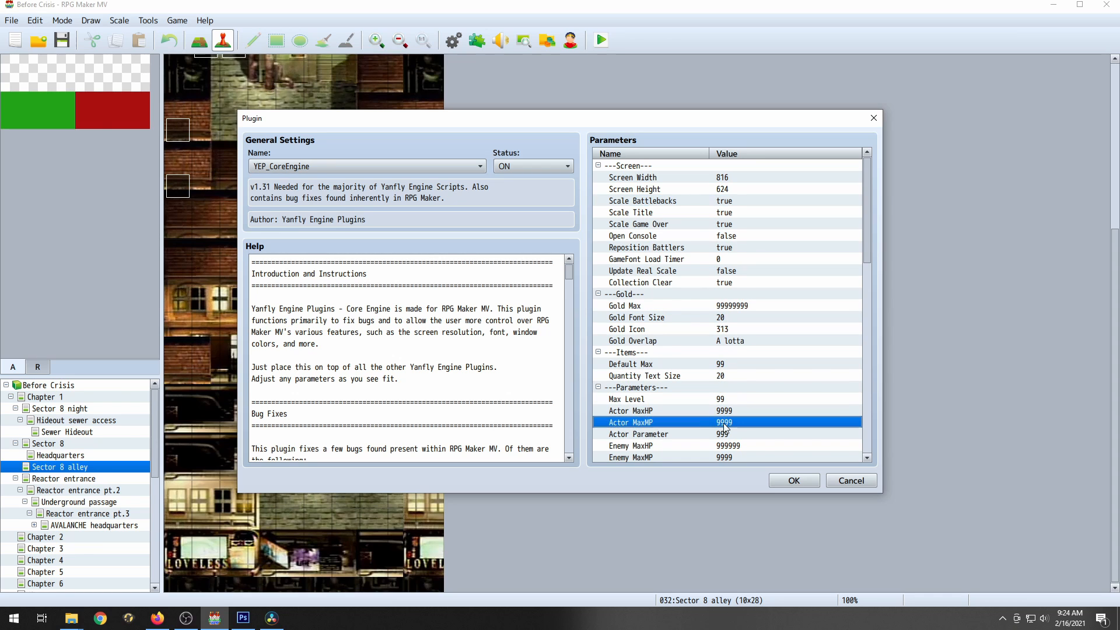
scroll(723, 430, down, 2)
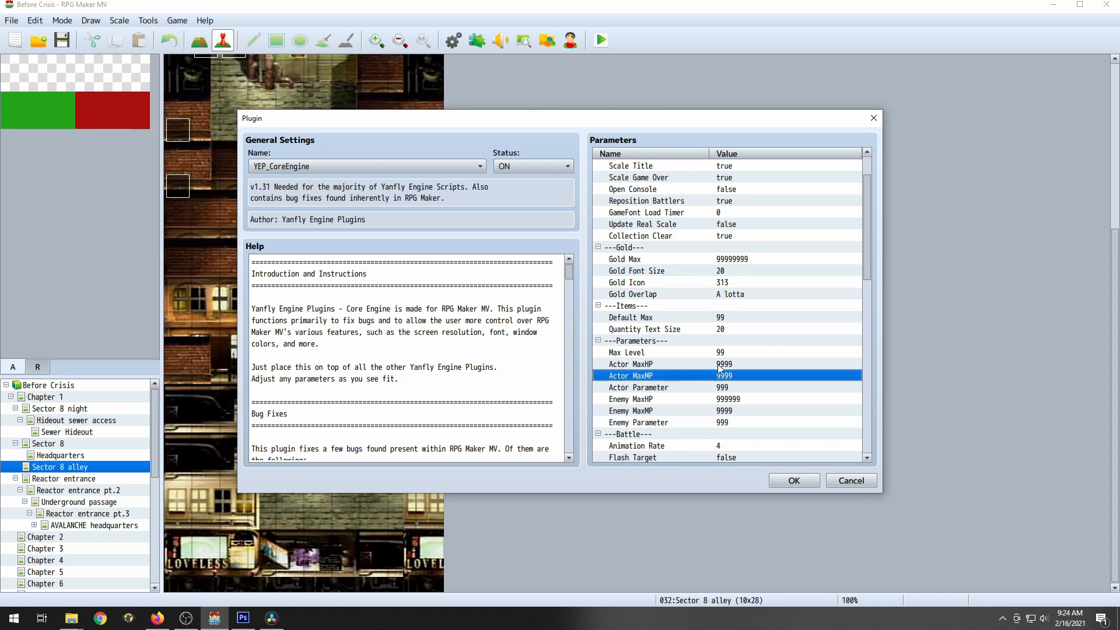
scroll(694, 346, down, 4)
scroll(694, 345, down, 4)
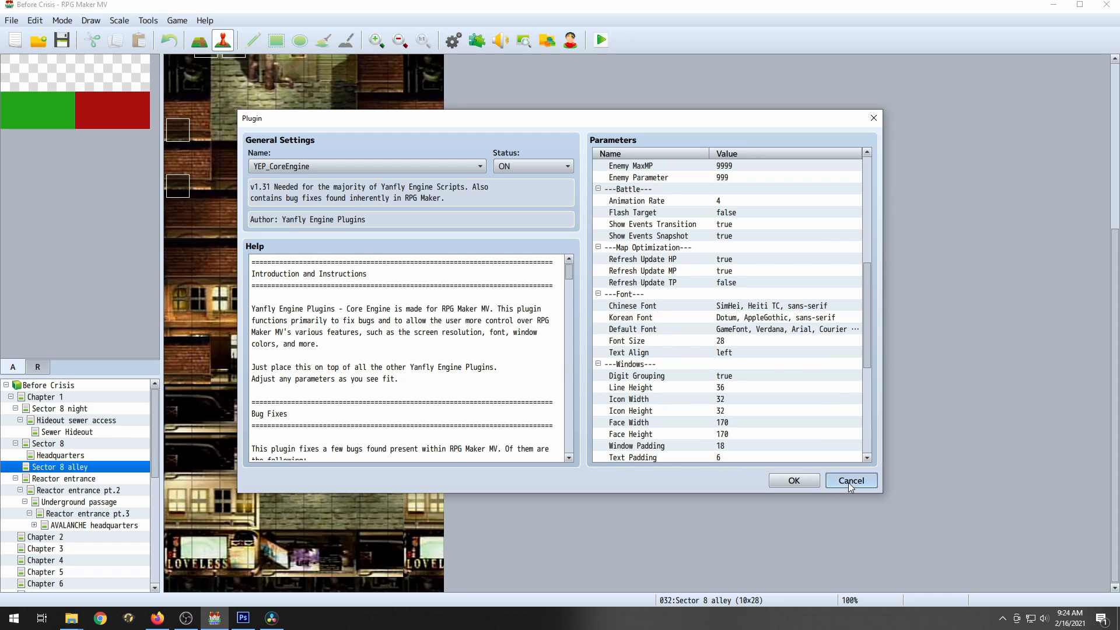
click(794, 480)
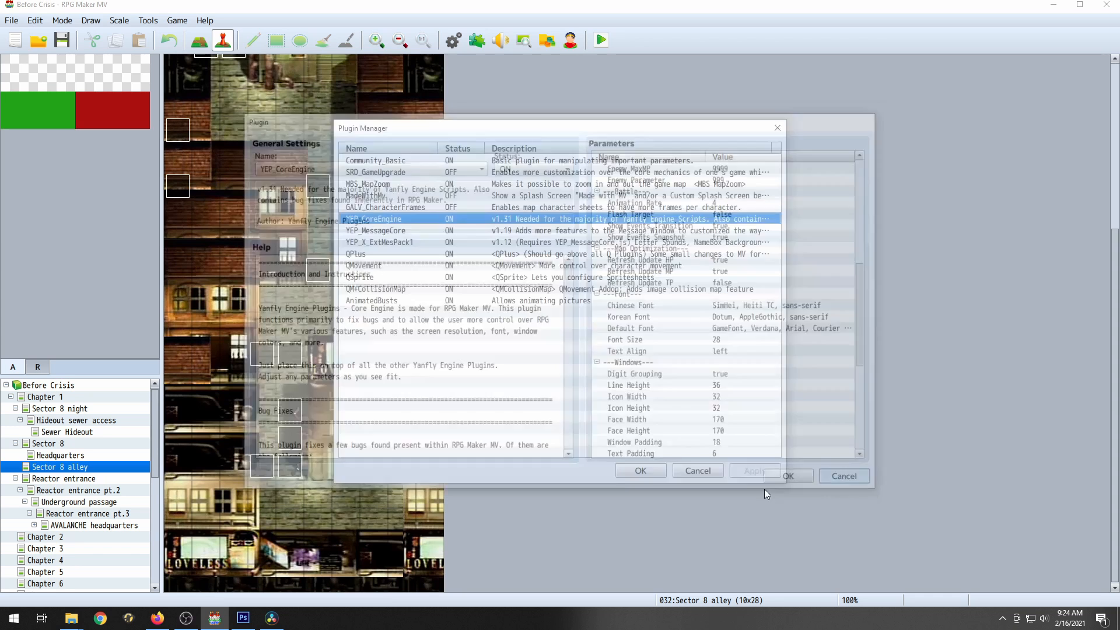
- Examine the YEP_MessageCore general parameters, including Default Rows, Default Width, Word Wrapping and Word Wrap Space
double_click(375, 226)
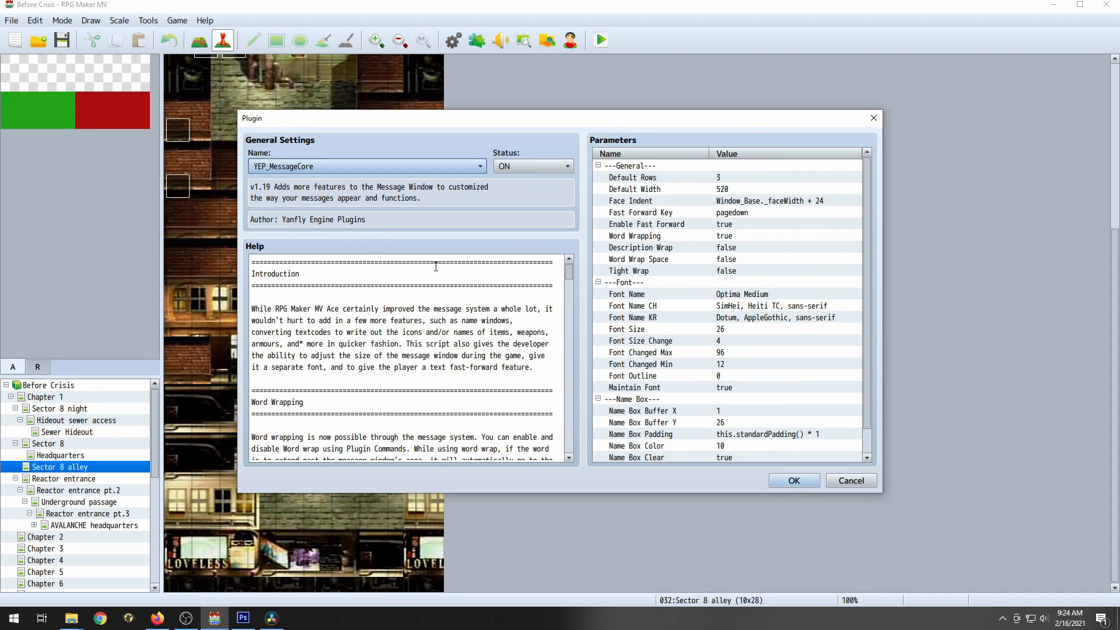
click(715, 177)
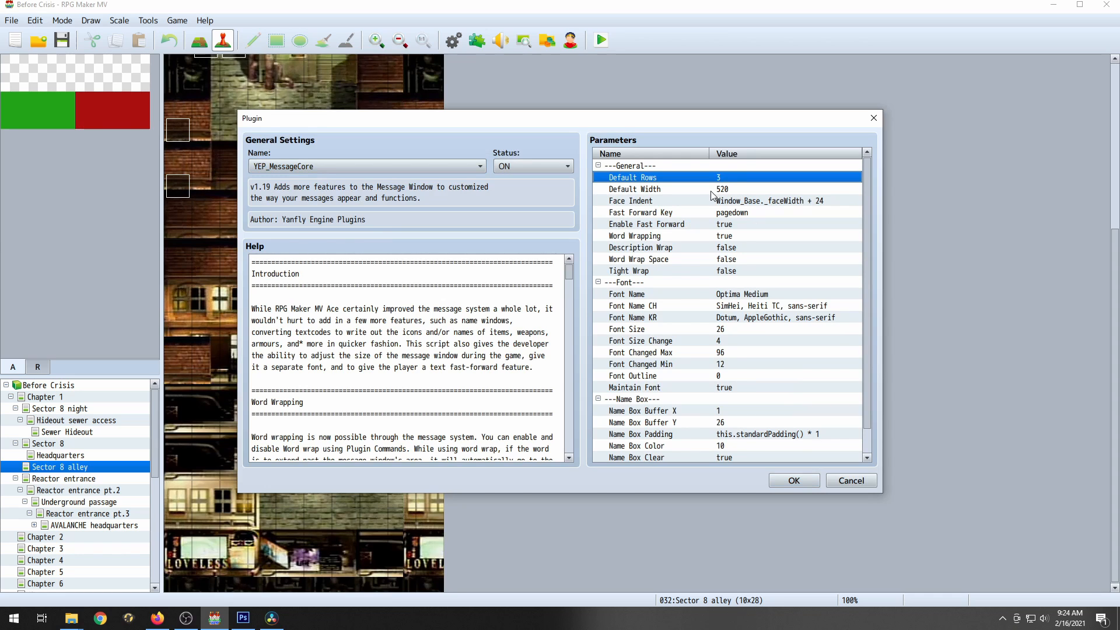
click(726, 190)
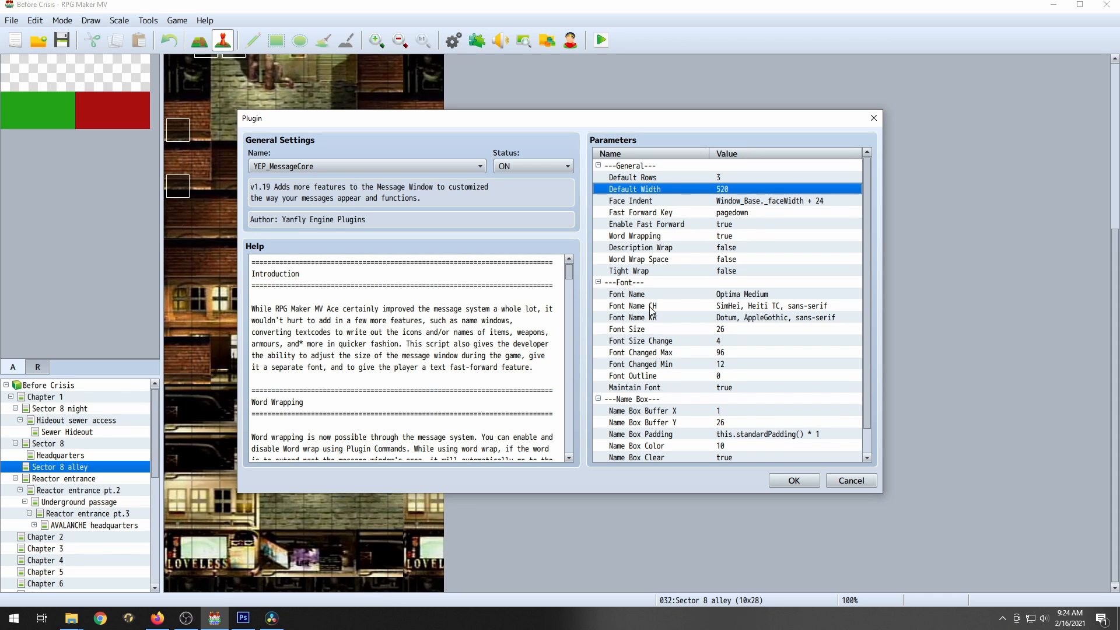
click(663, 236)
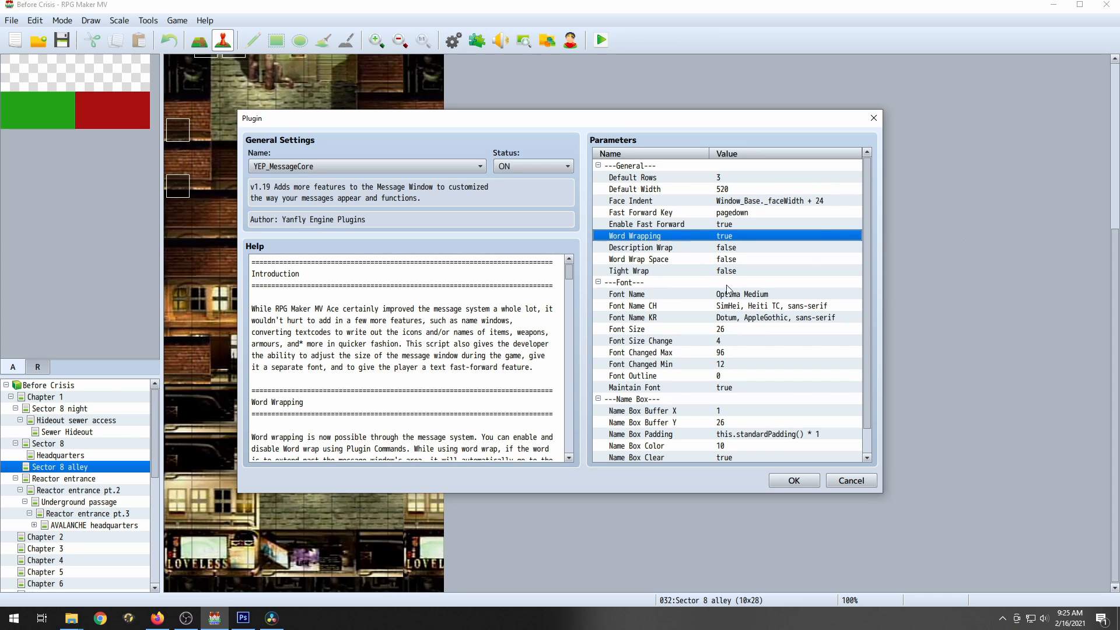
click(722, 258)
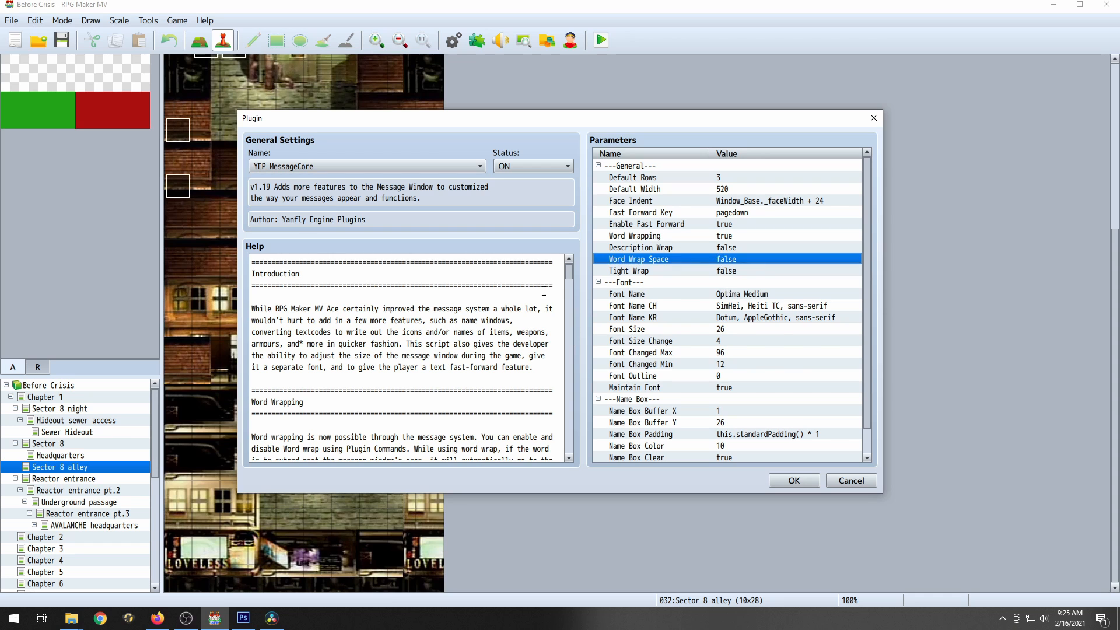
- Look up the text size codes in the YEP_MessageCore help and check the Font Size Change, Font Changed Max and Font Changed Min parameters
drag(568, 278, 552, 306)
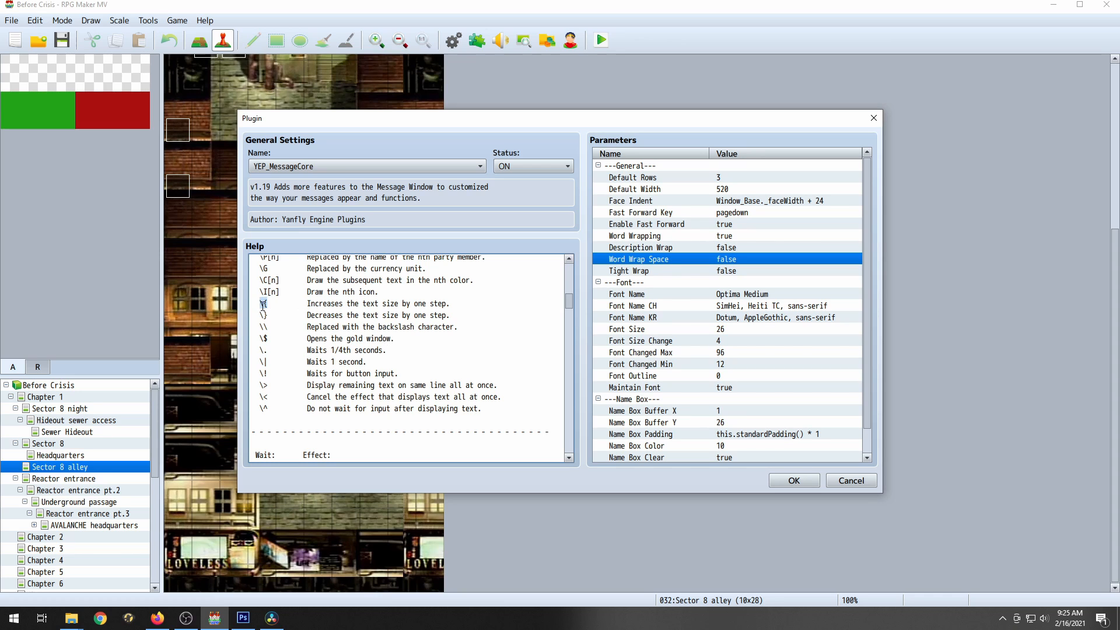
drag(359, 304, 430, 303)
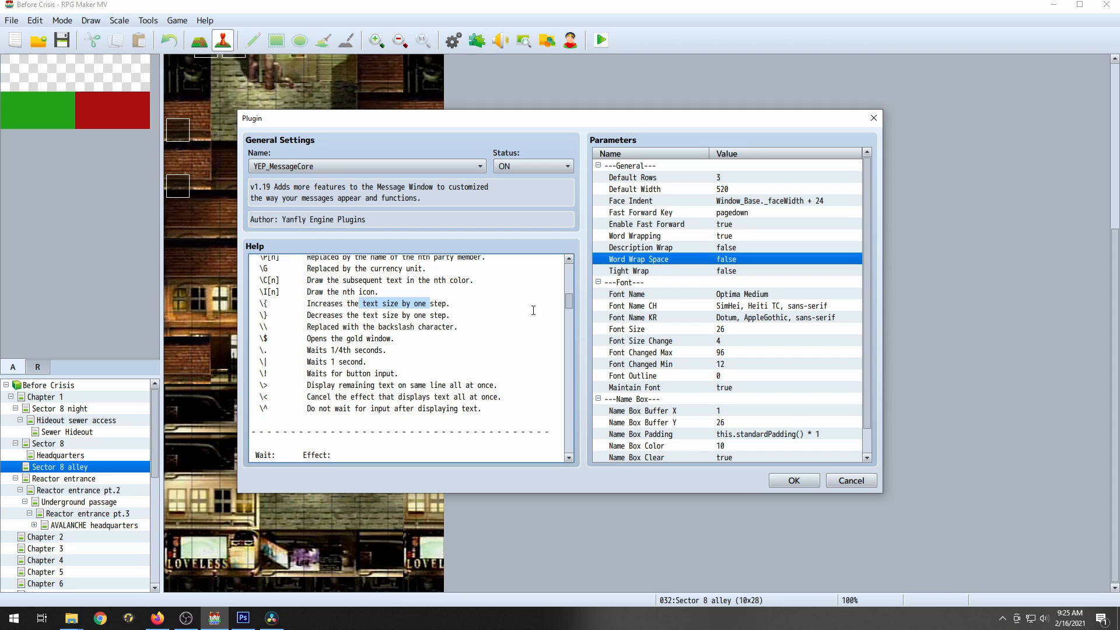
click(723, 344)
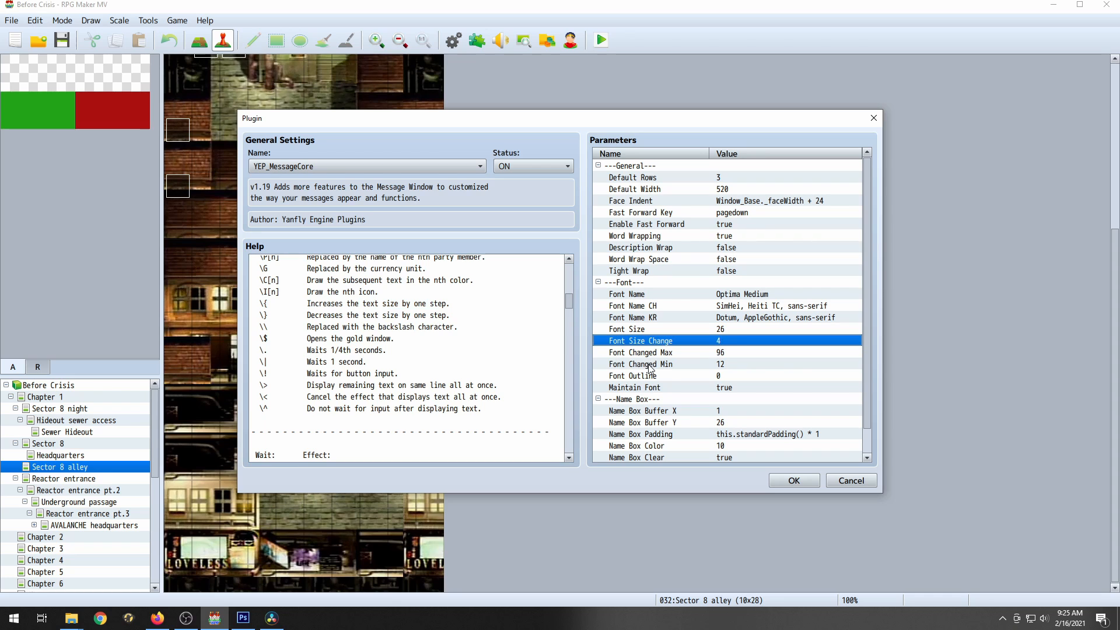
click(721, 351)
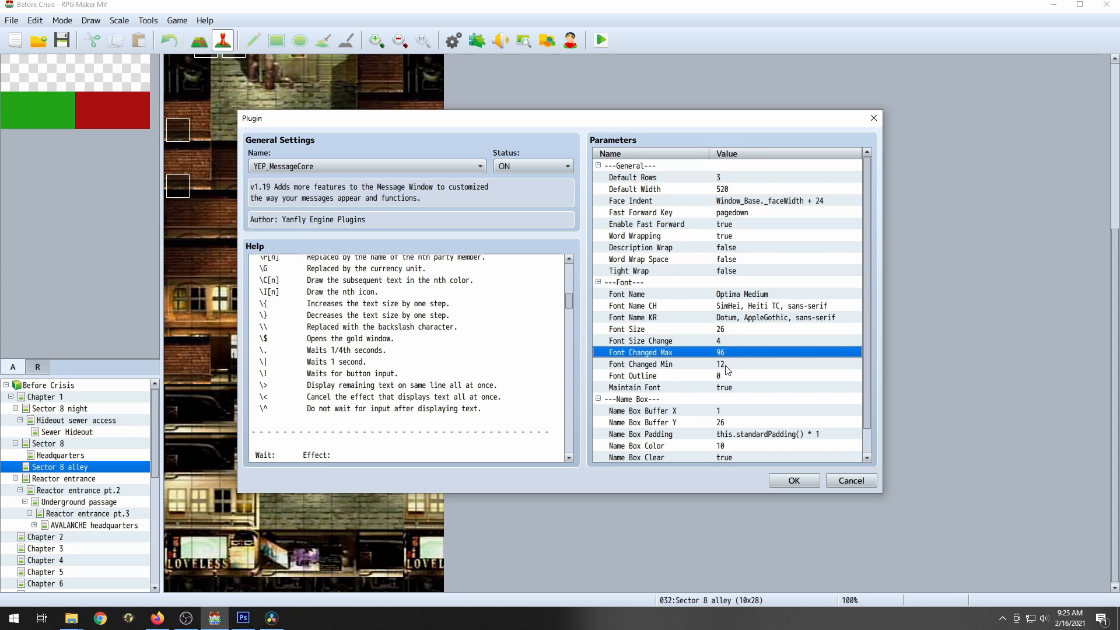
click(727, 364)
- Examine the YEP_MessageCore name box parameters for Buffer X, Buffer Y and Color
click(690, 422)
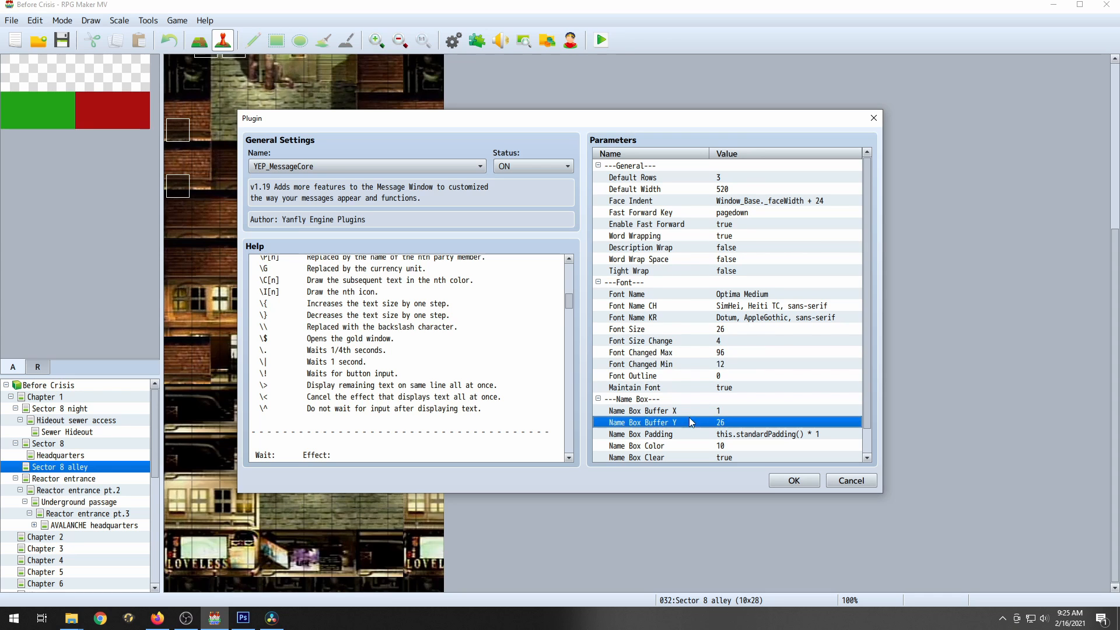
click(644, 412)
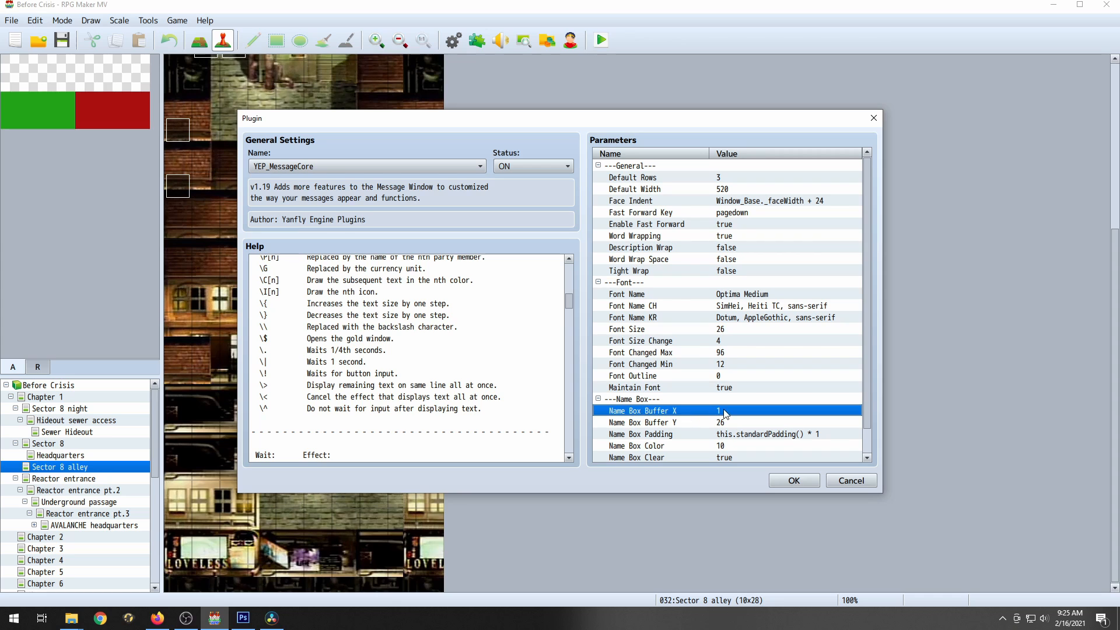
click(721, 447)
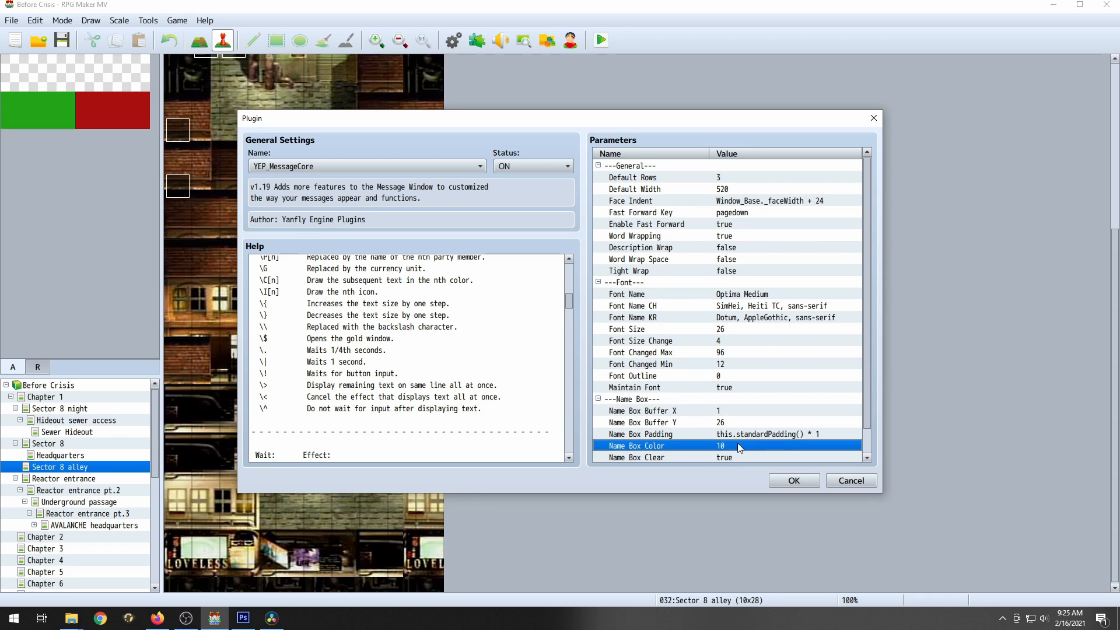
- Switch to File Explorer, view Window.png from the project's img/system folder for its text color palette, and close the image
click(71, 619)
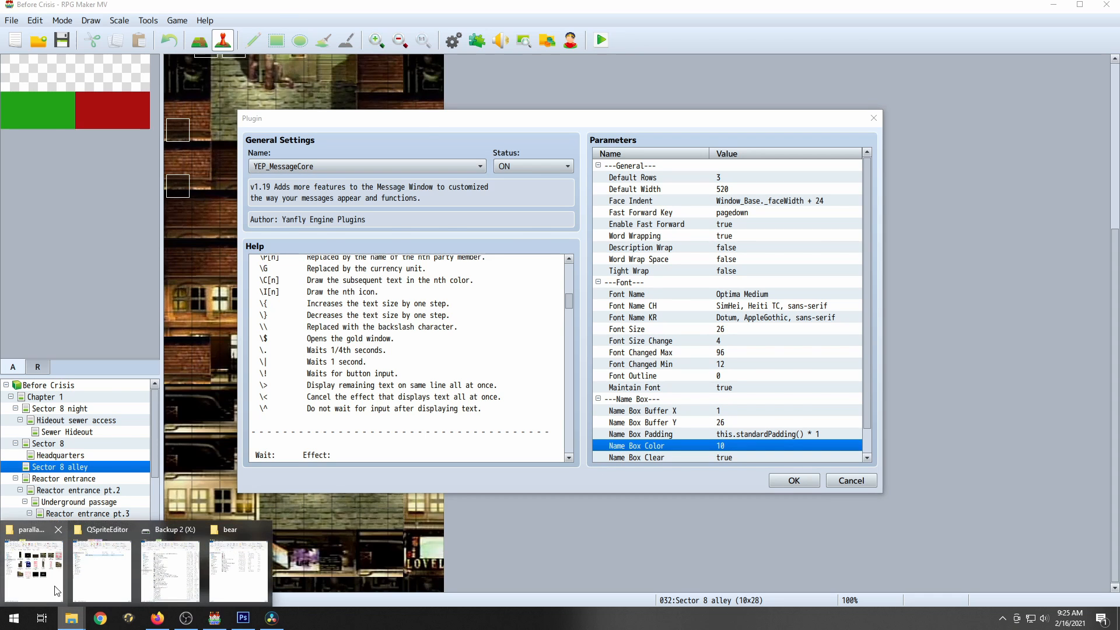
click(52, 585)
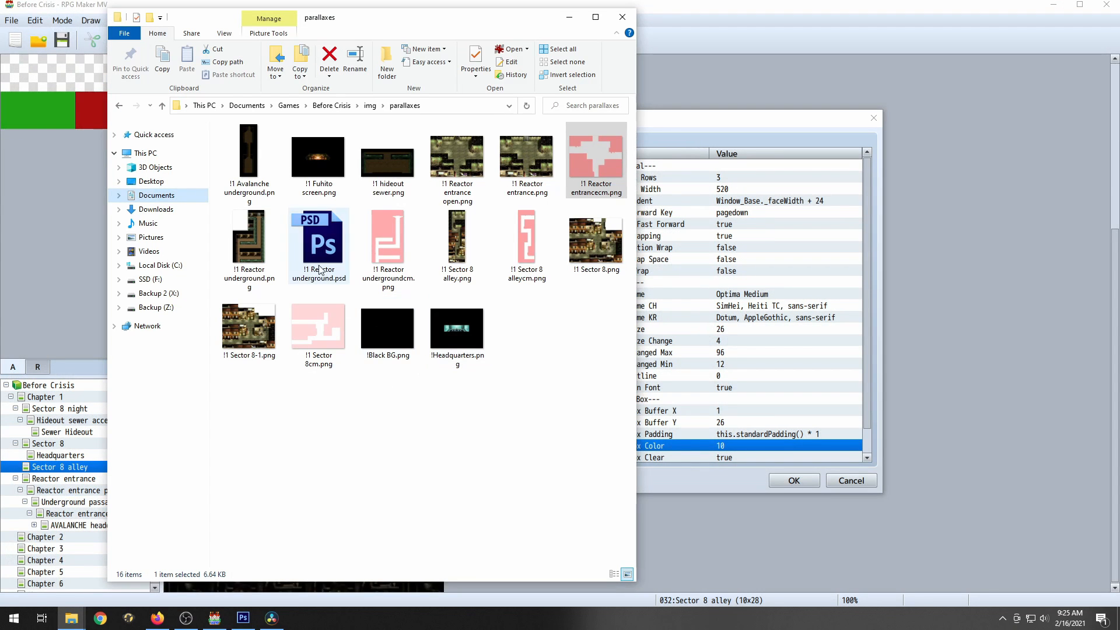
click(370, 106)
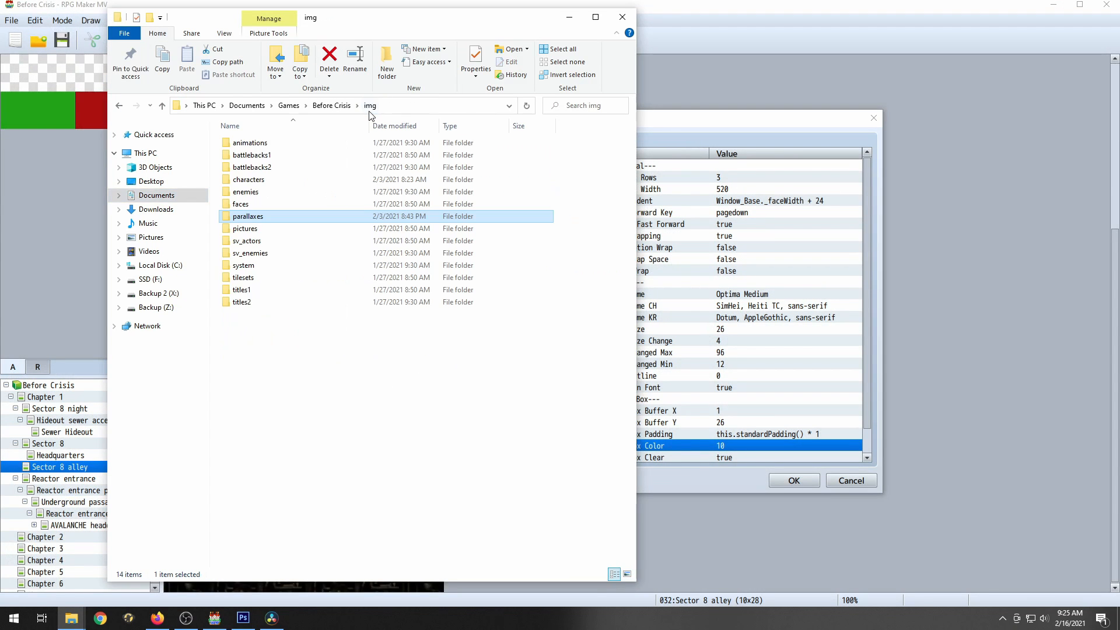
double_click(261, 267)
click(452, 331)
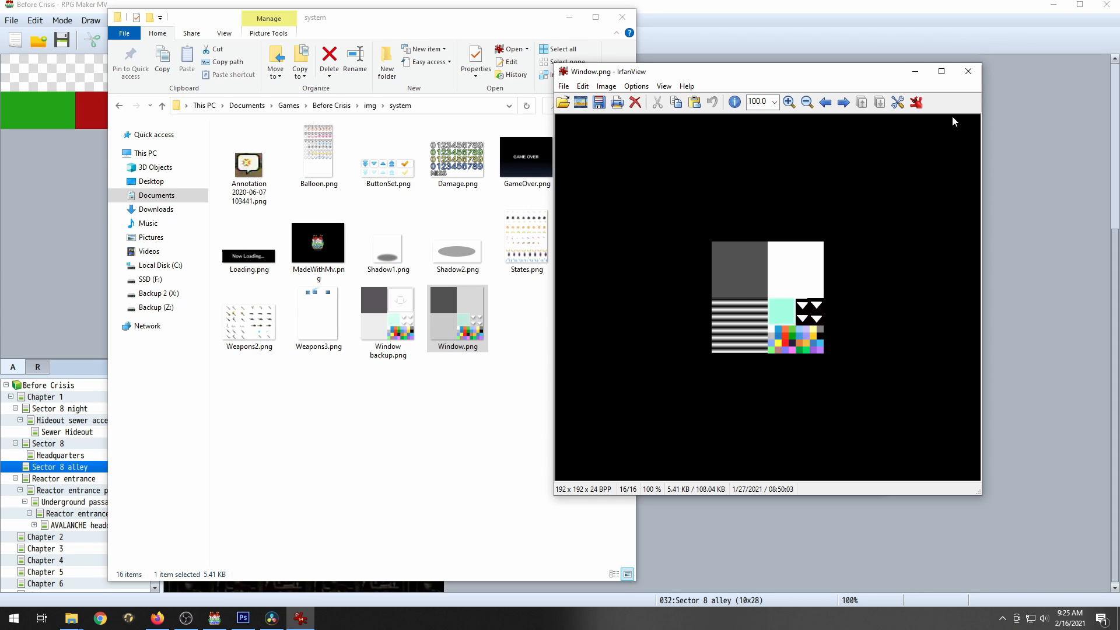
click(967, 73)
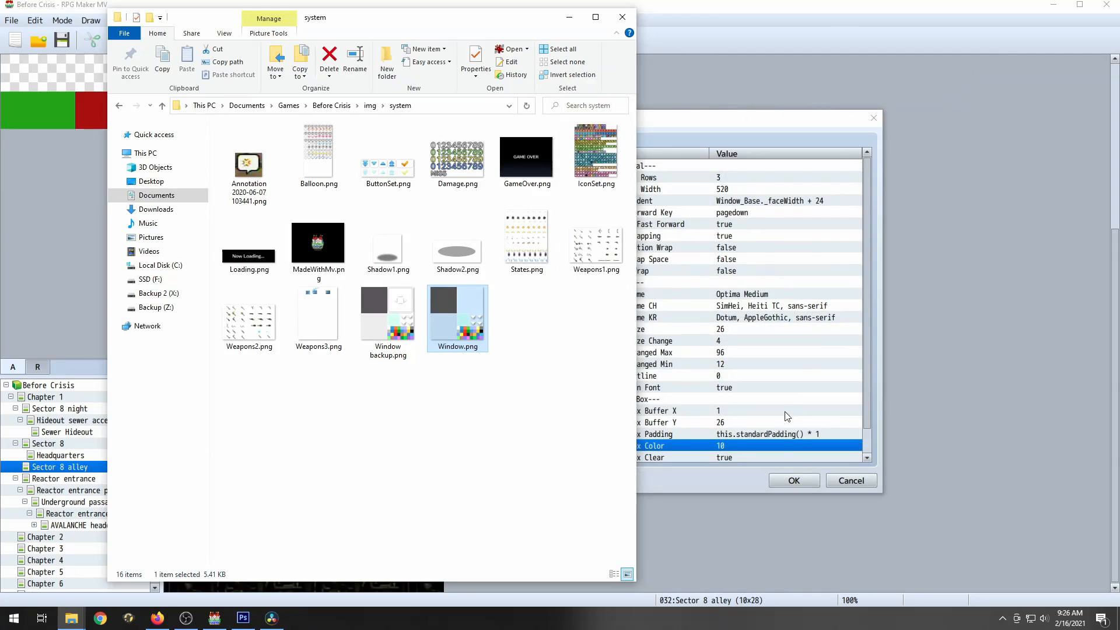
- Return to RPG Maker MV and check the YEP_MessageCore Name Box Color, Name Box Clear, Font Name and Font Name CH parameters
click(733, 445)
scroll(700, 447, down, 1)
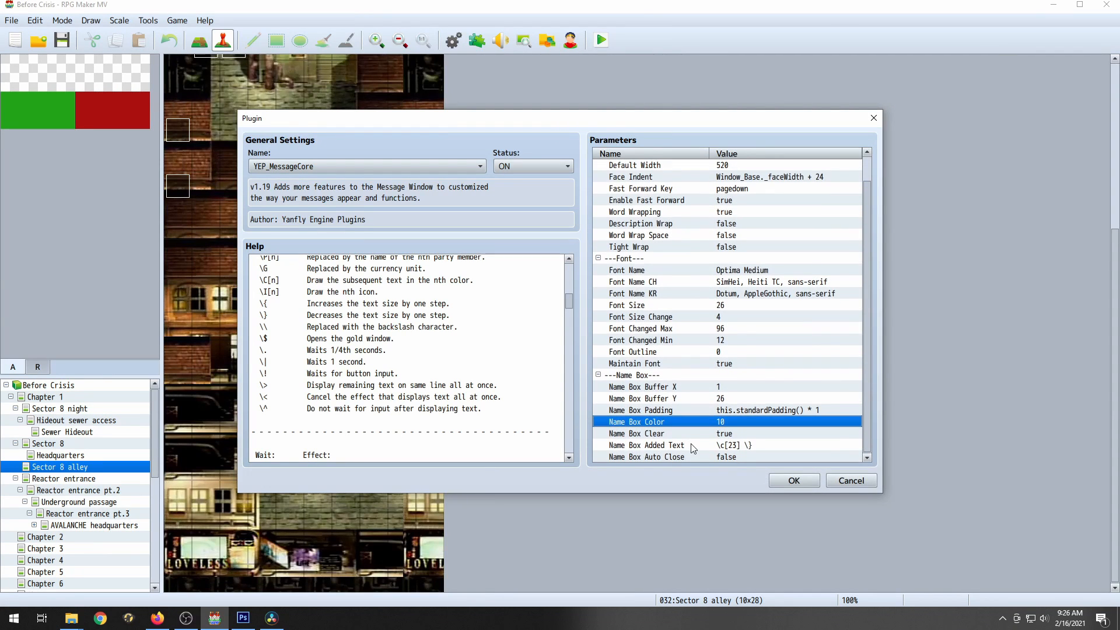
click(654, 435)
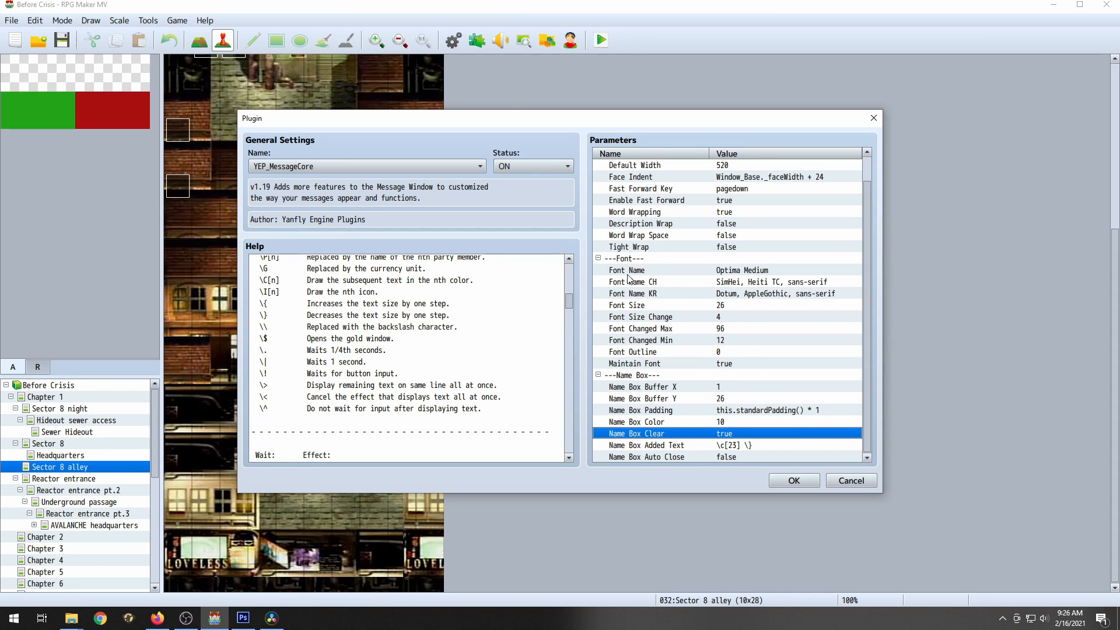
click(730, 273)
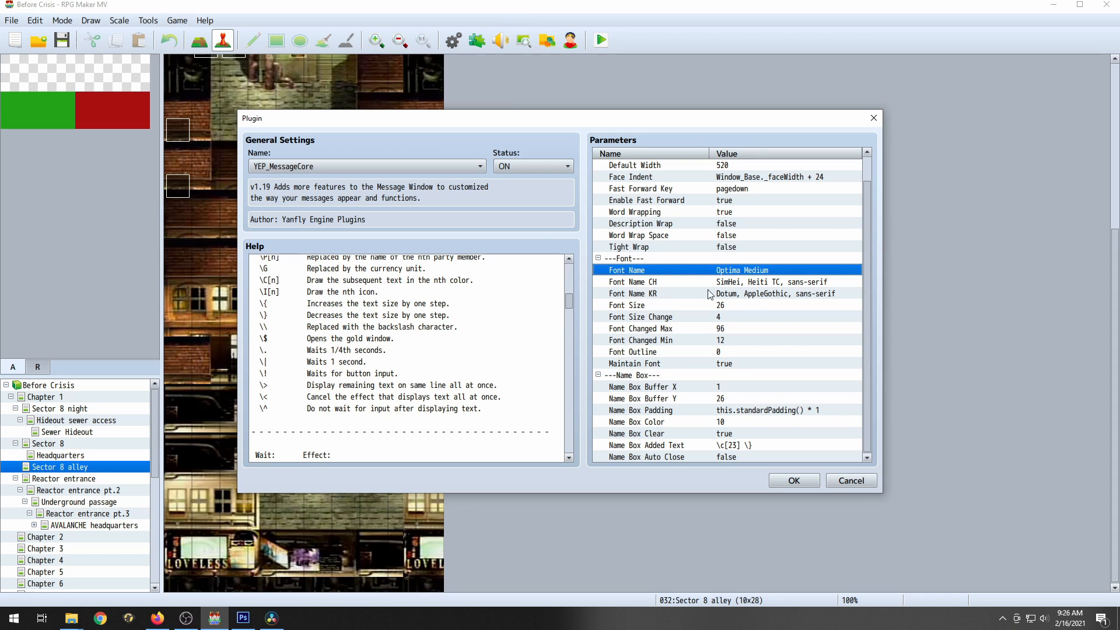
click(738, 283)
click(733, 272)
- Locate Optima Medium.ttf in the Before Crisis fonts folder in File Explorer, then close the folder window and the YEP_MessageCore settings
click(71, 618)
click(62, 572)
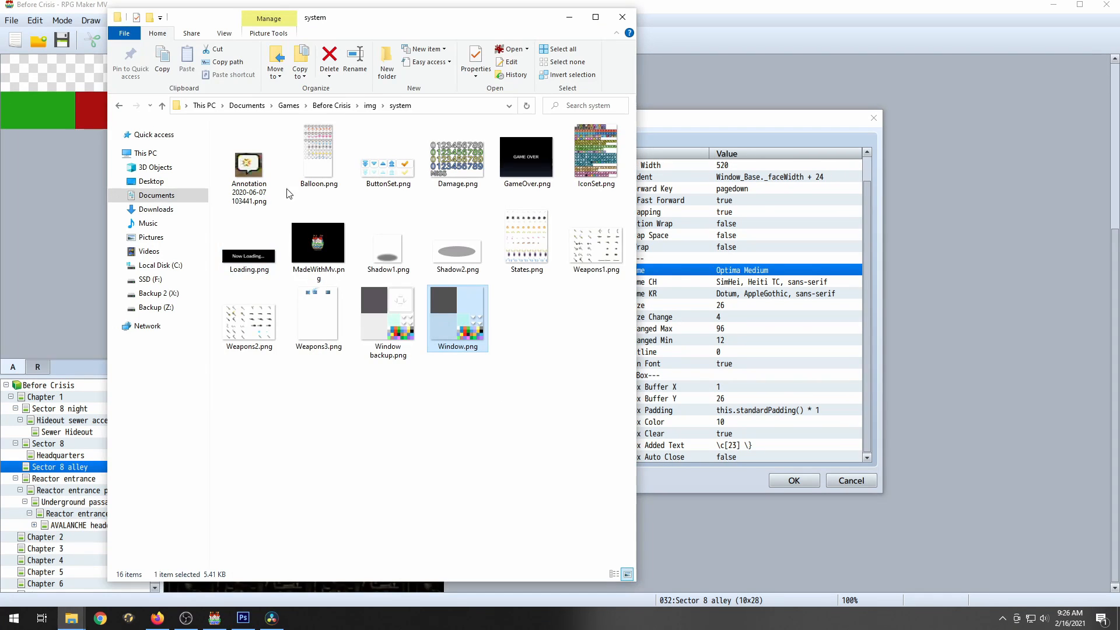
click(331, 105)
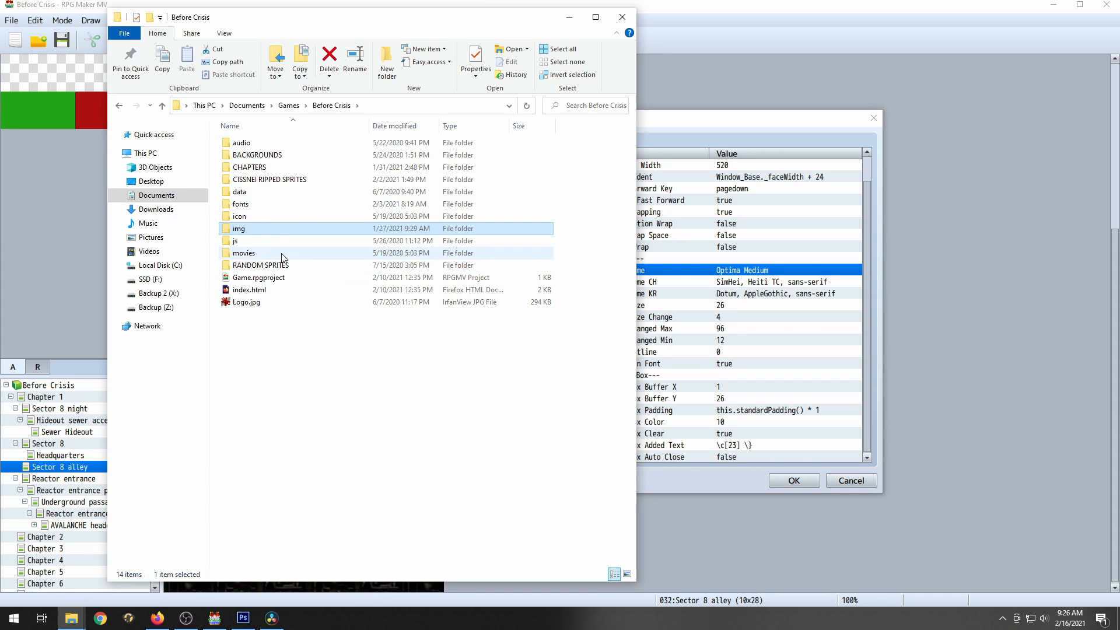
double_click(248, 204)
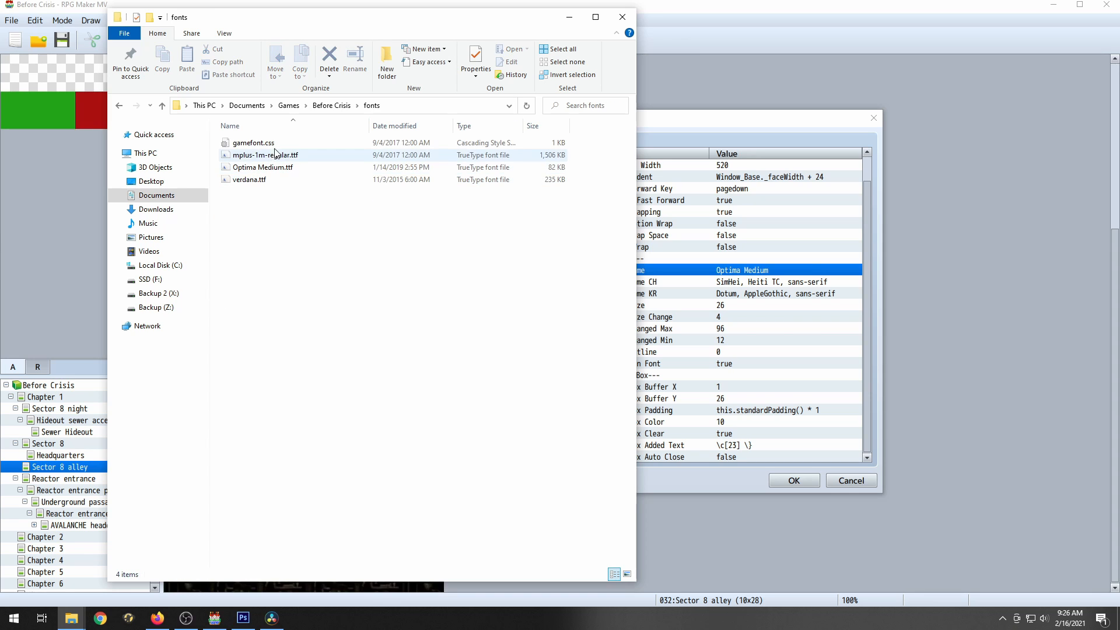
click(274, 169)
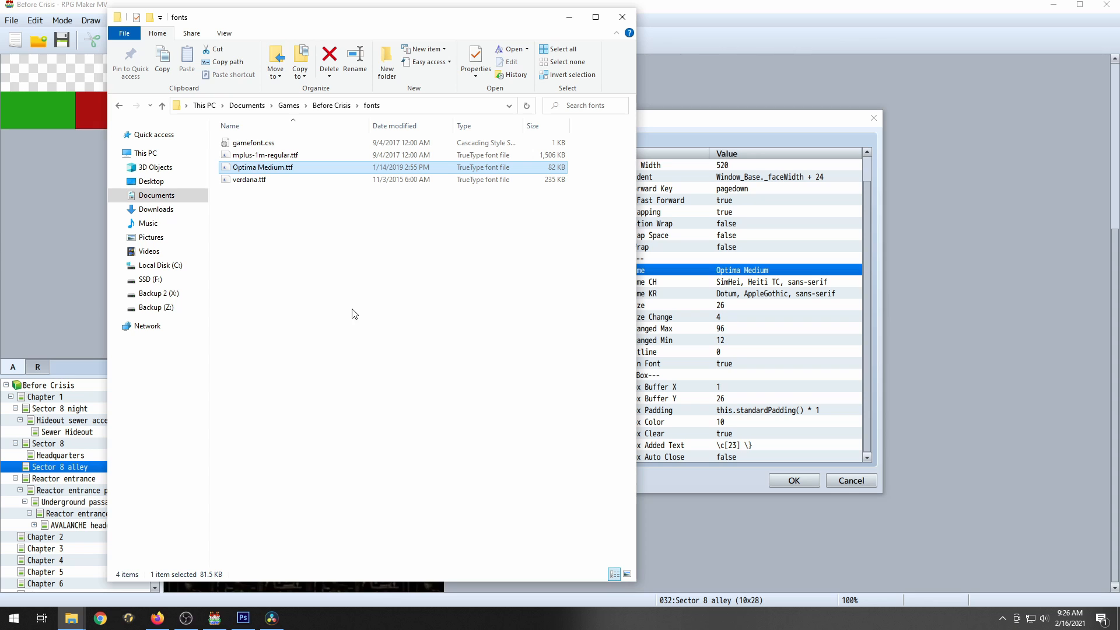
click(301, 276)
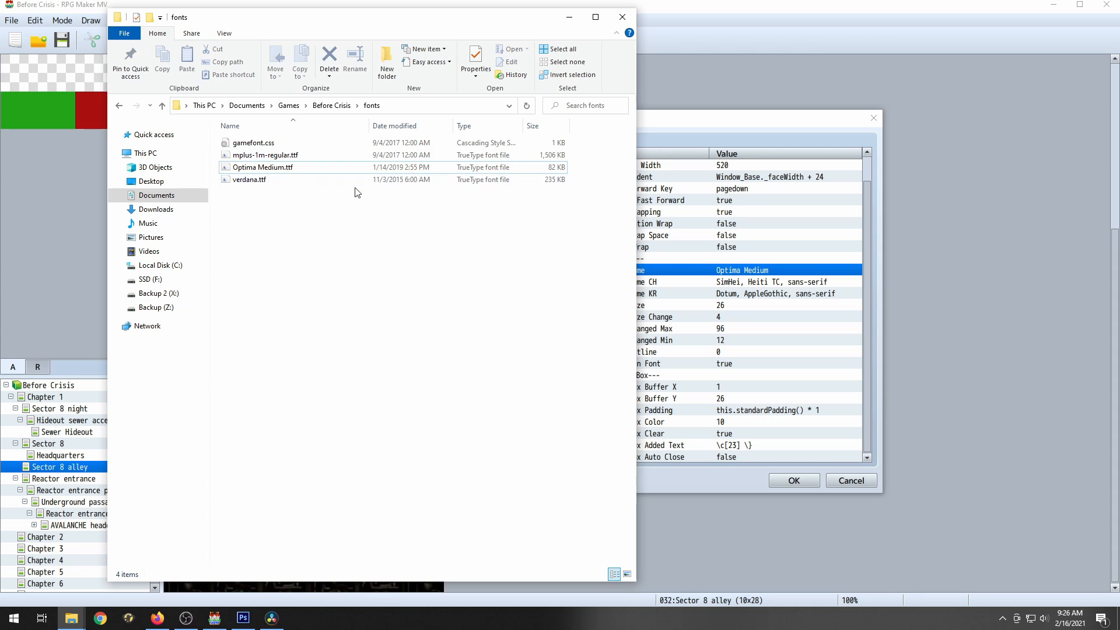
click(622, 17)
click(869, 483)
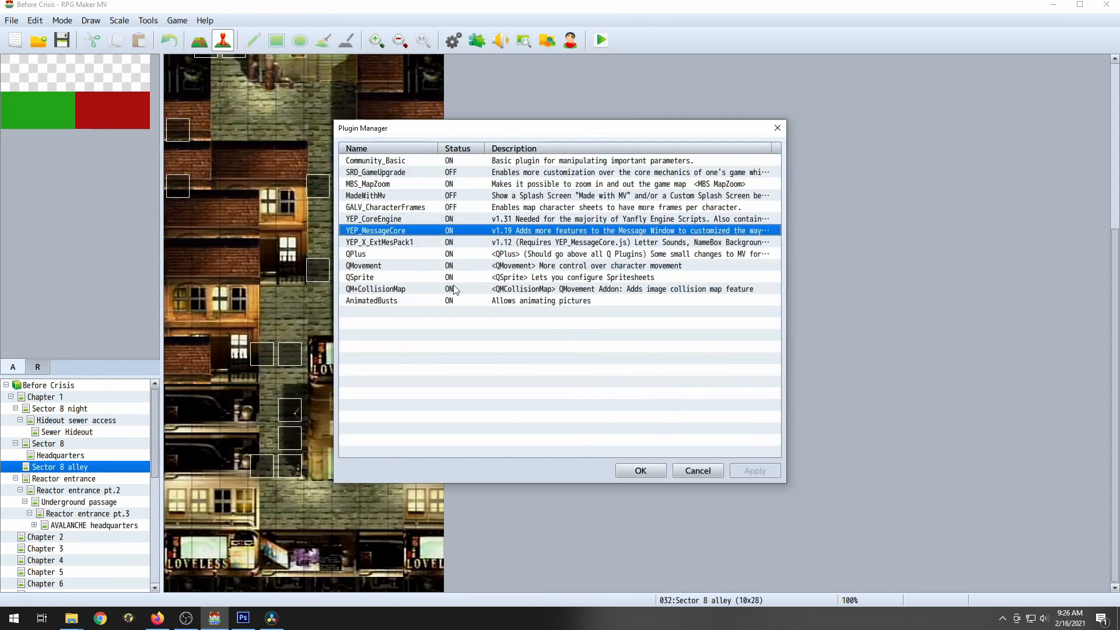
- Review the YEP_X_ExtMesPack1 letter sound, message anchor and message choice parameters, and close the plugin's settings without changes
click(387, 245)
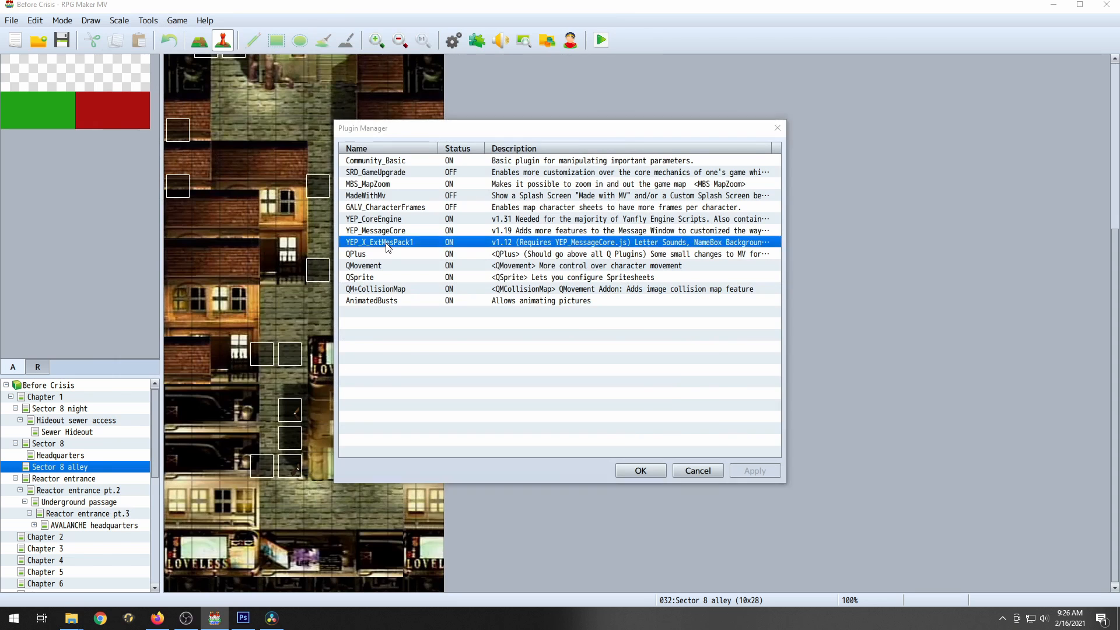
double_click(388, 244)
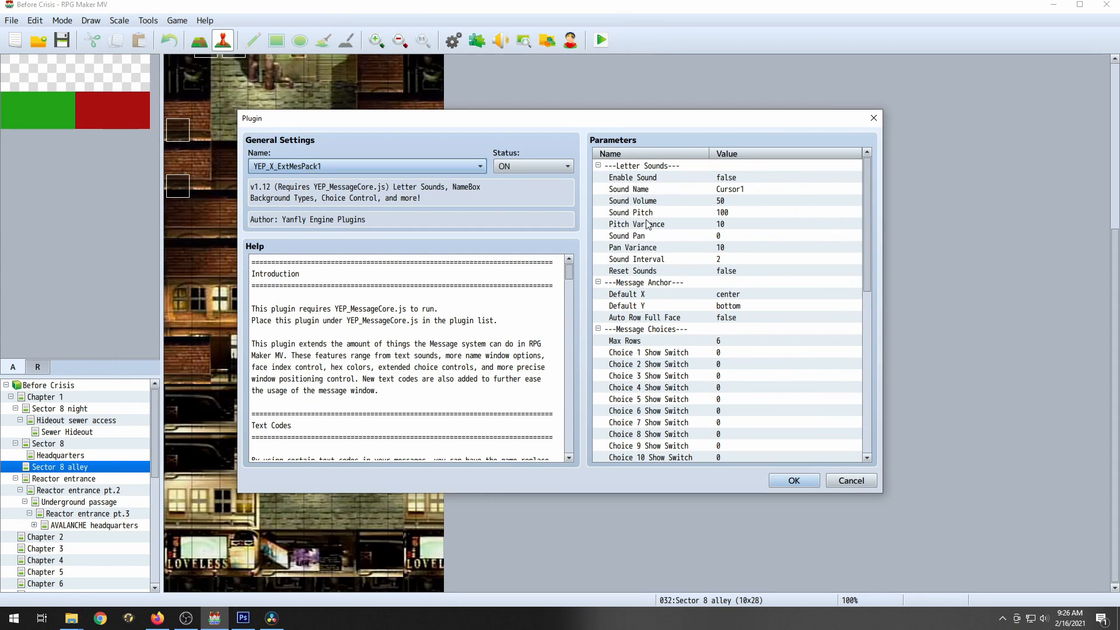
drag(652, 224, 653, 263)
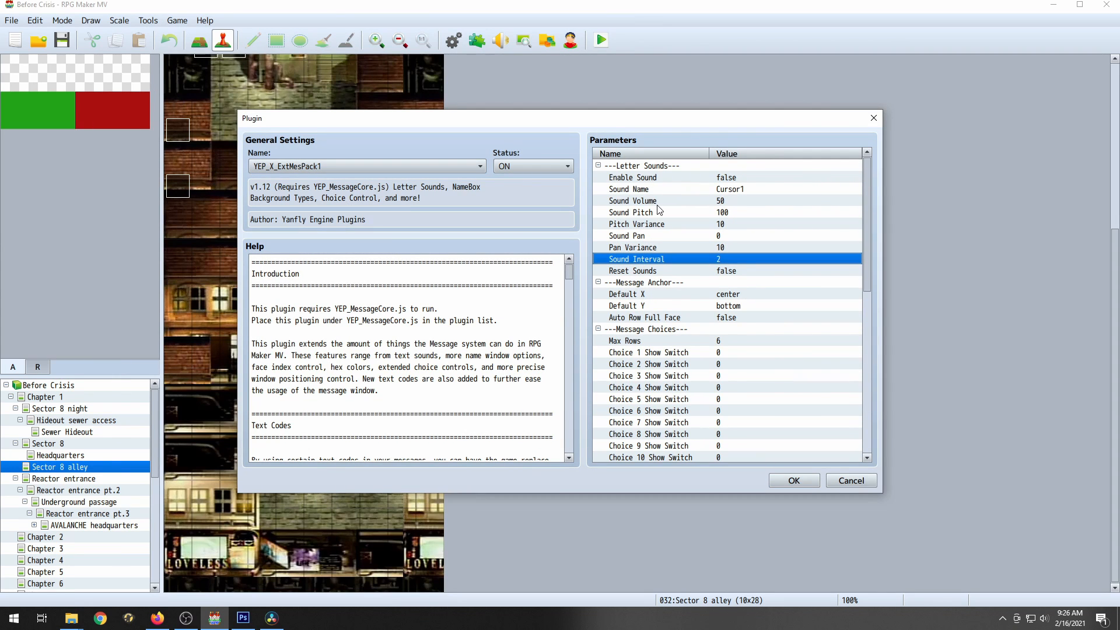
click(671, 386)
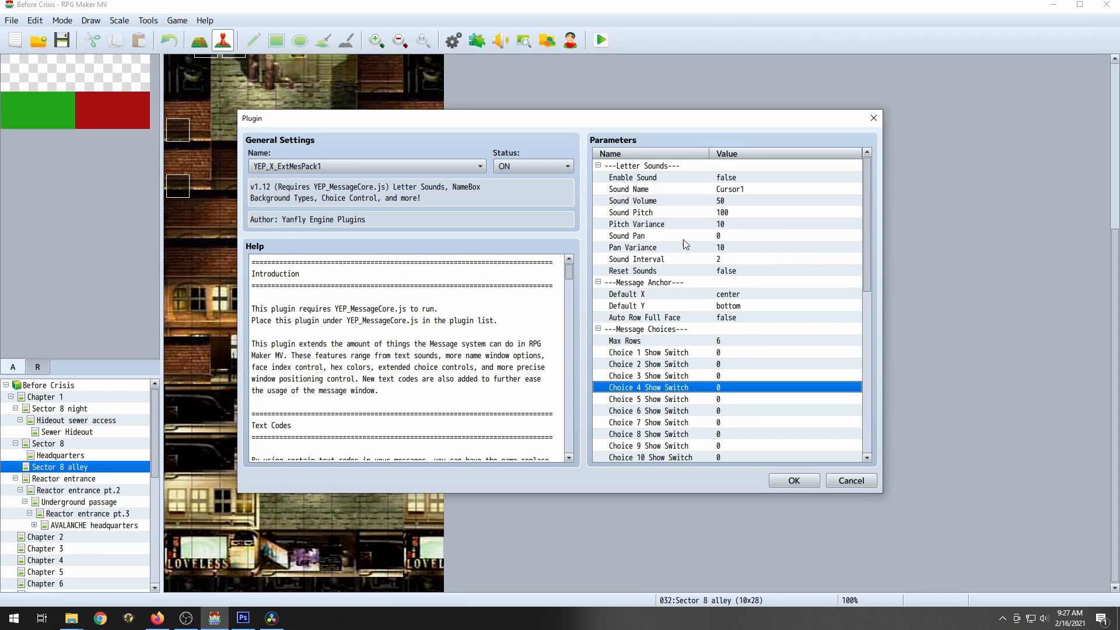
drag(866, 222, 888, 201)
click(844, 482)
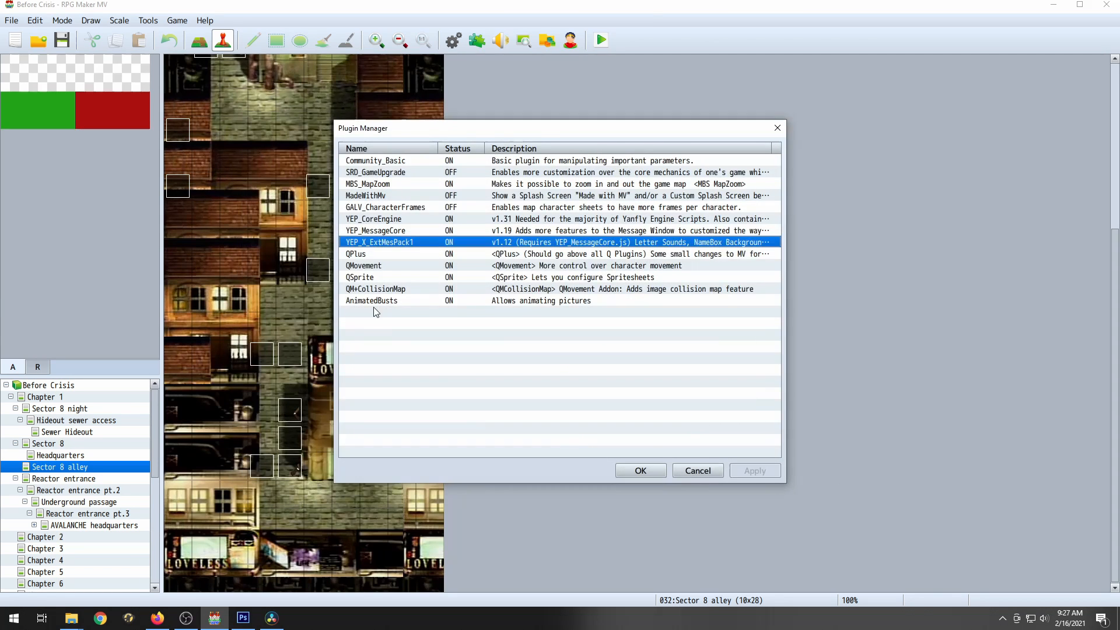
- Review the QPlus help and its Quick Test parameter, and close the plugin's settings without changes
click(359, 254)
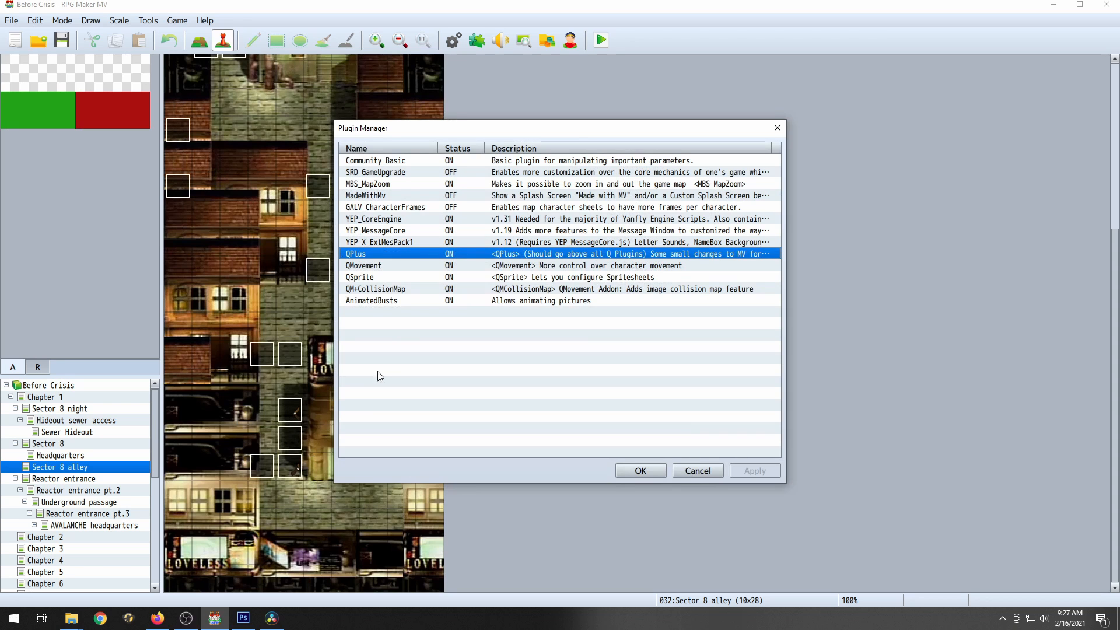
double_click(382, 250)
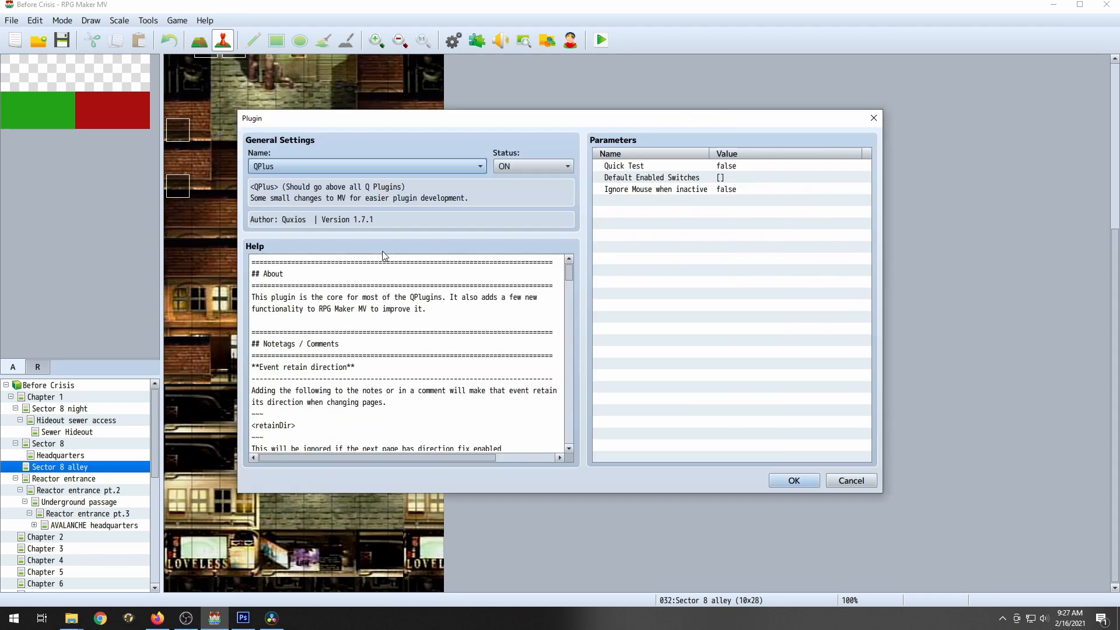
click(844, 480)
click(387, 220)
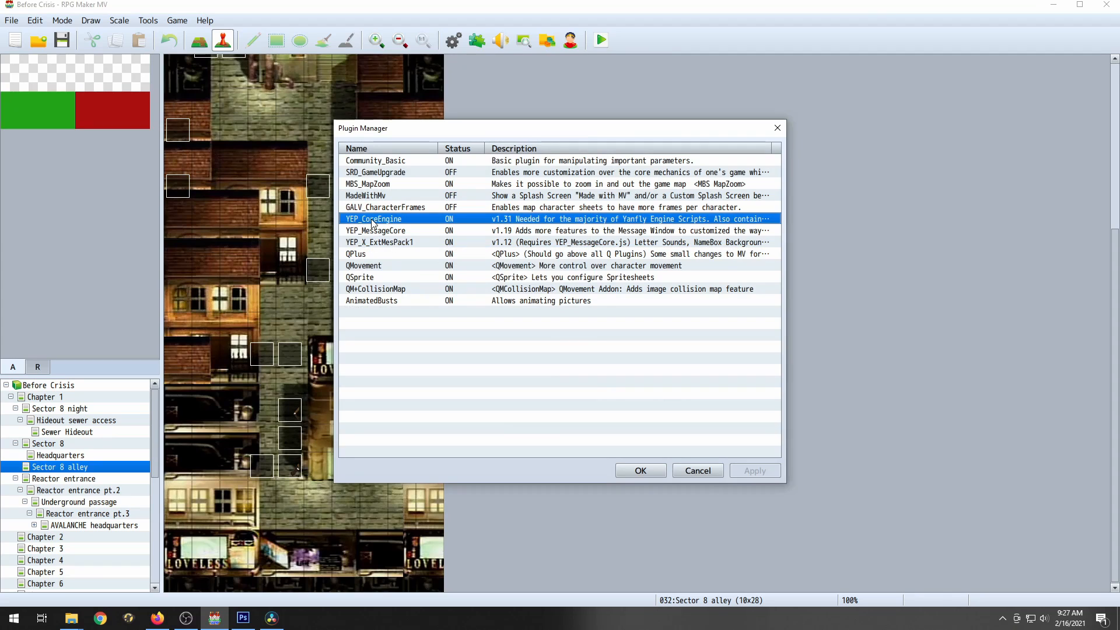
click(355, 255)
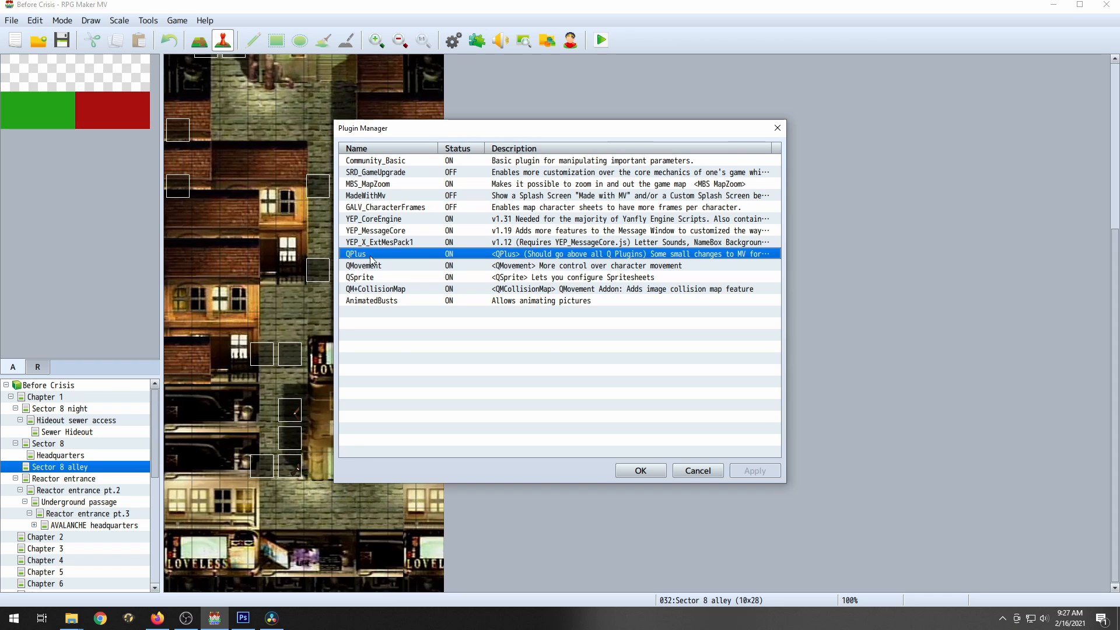
double_click(371, 257)
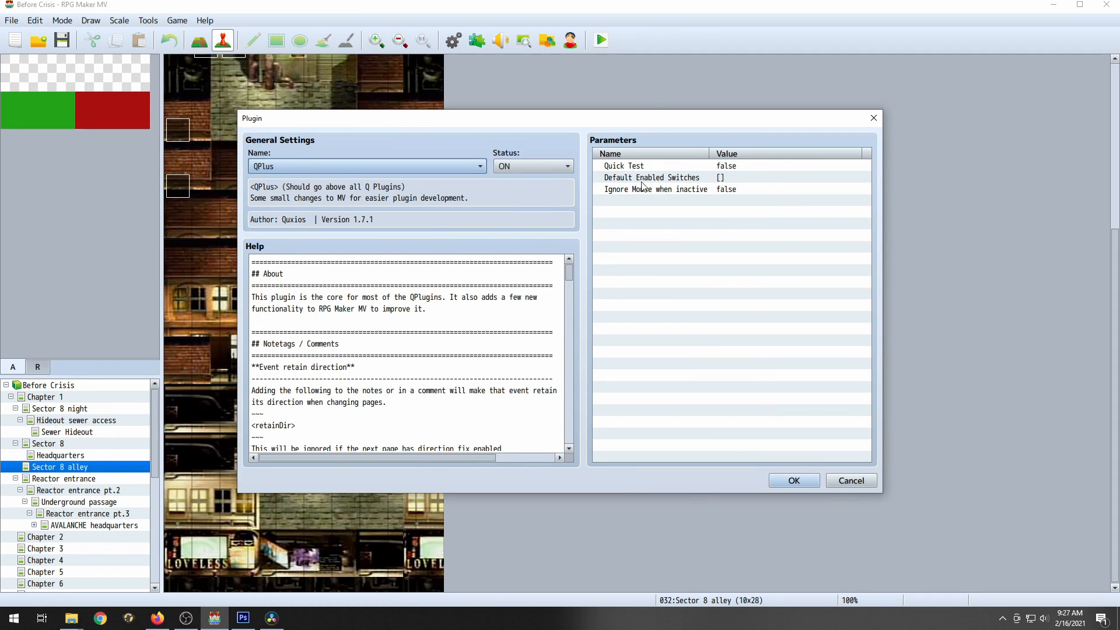
click(628, 168)
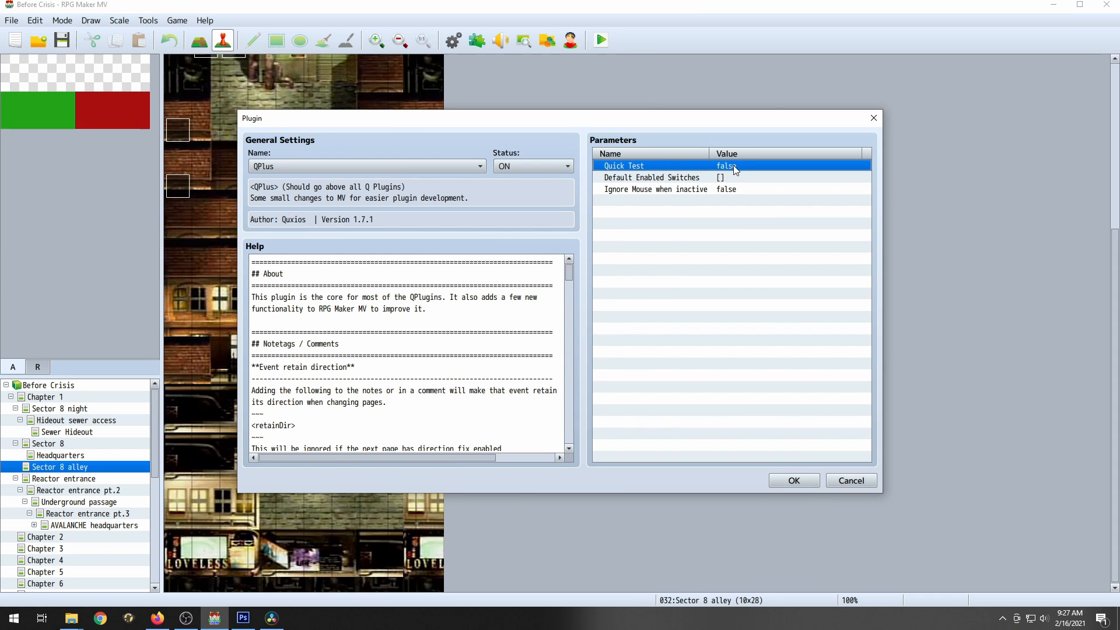
click(845, 481)
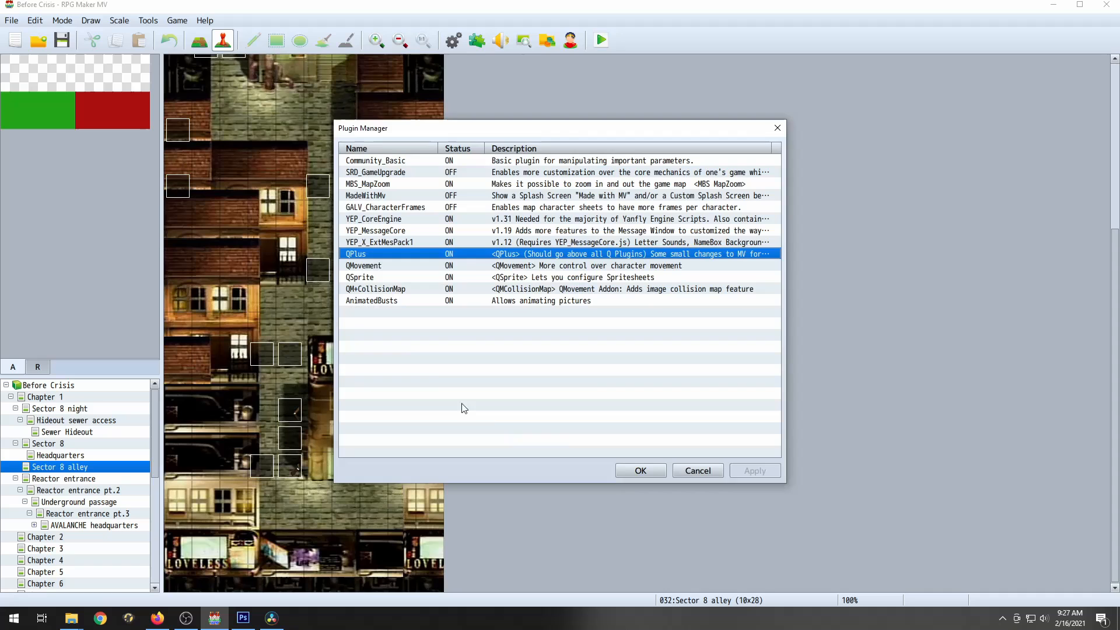
- Open the QMovement plugin's settings and examine its Grid parameter
click(367, 267)
double_click(367, 266)
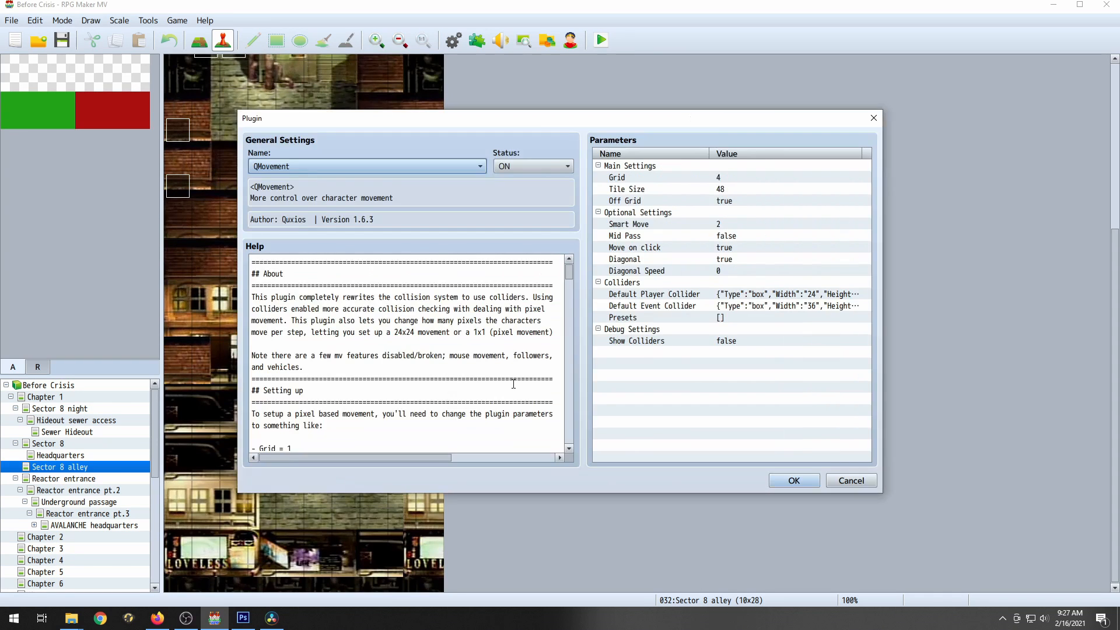
click(721, 178)
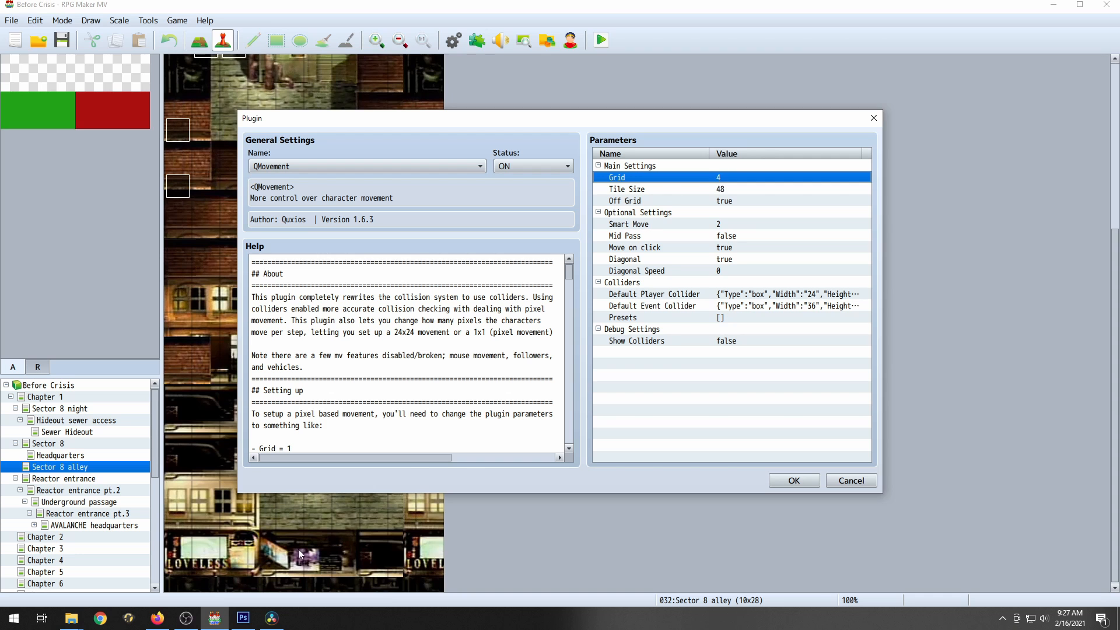
- Switch to Photoshop and compare the Reactor entrance collision map with its background by toggling the visibility of both layers
click(243, 618)
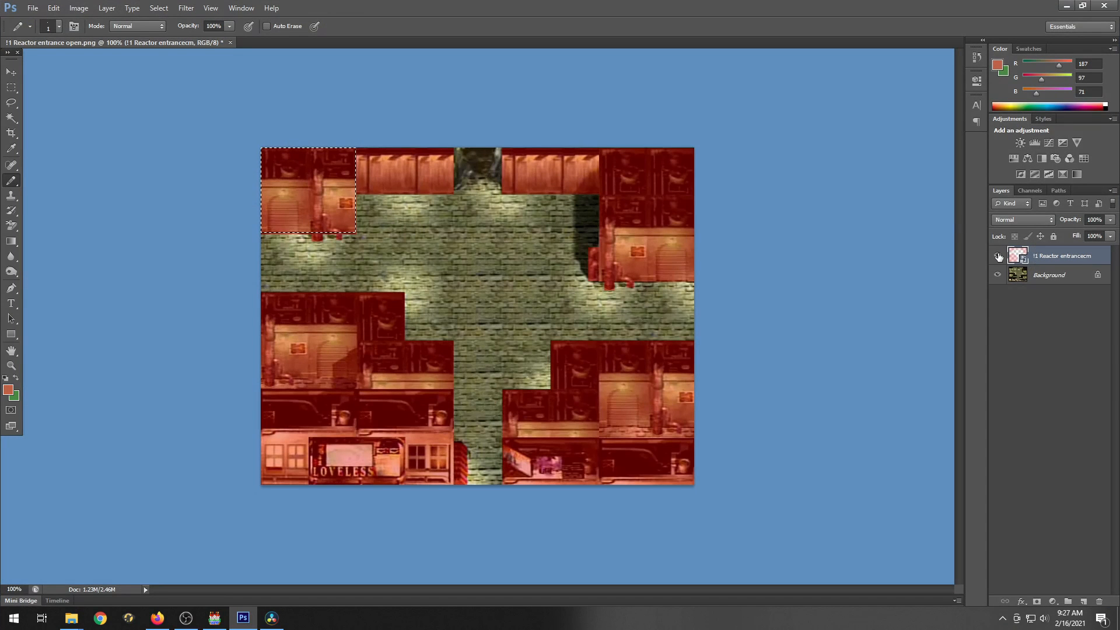
click(997, 256)
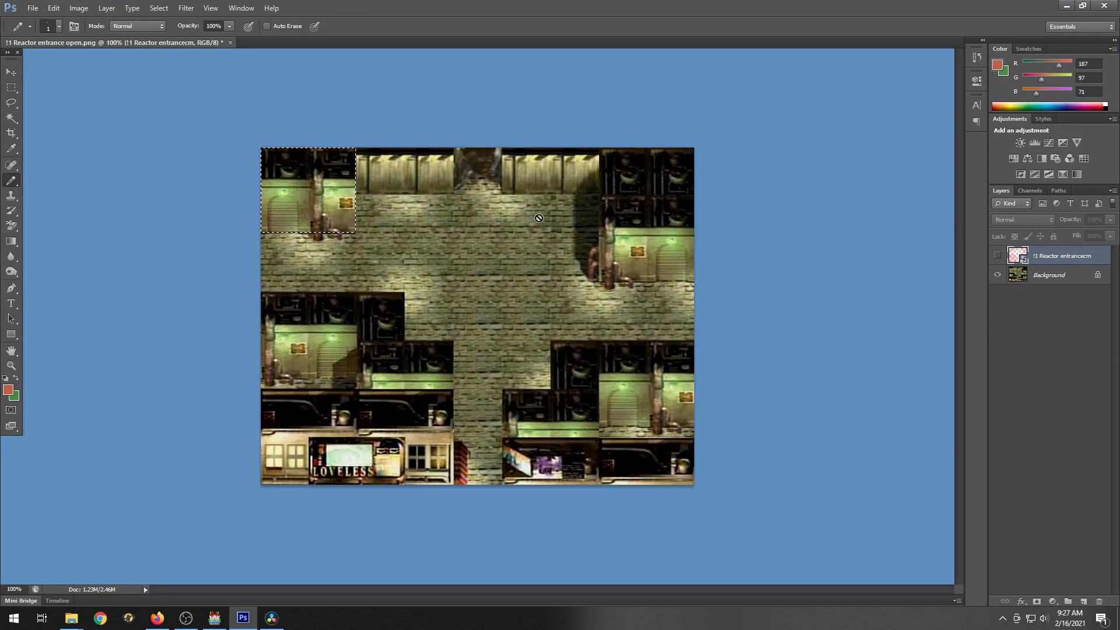
click(998, 255)
click(998, 274)
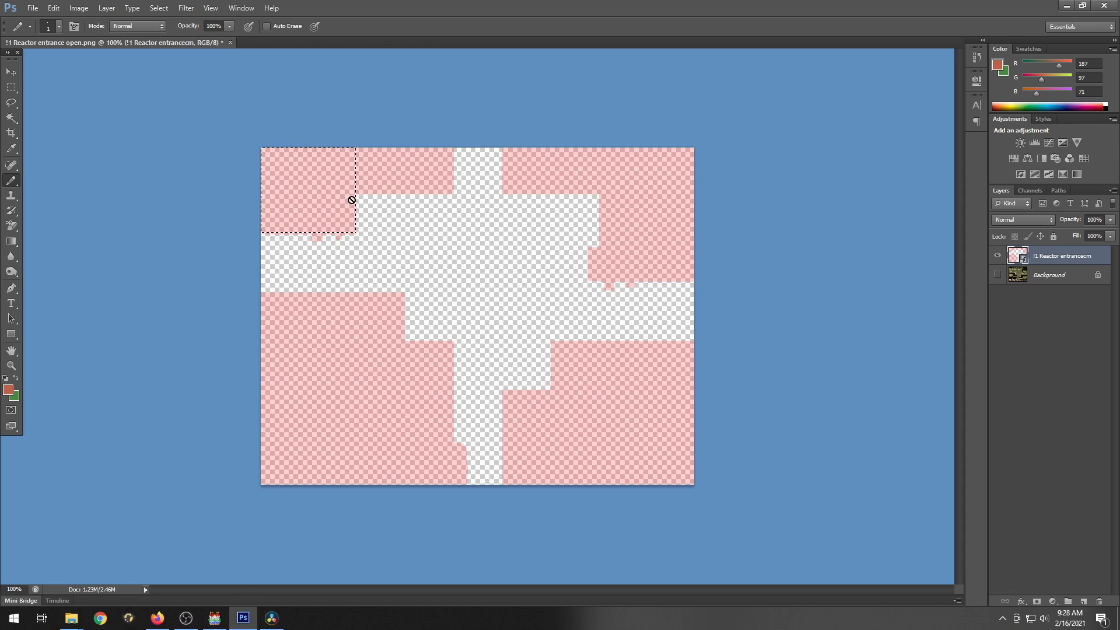
- Return to RPG Maker MV, check the QMovement Tile Size and Diagonal parameters, and close the plugin's settings
click(215, 617)
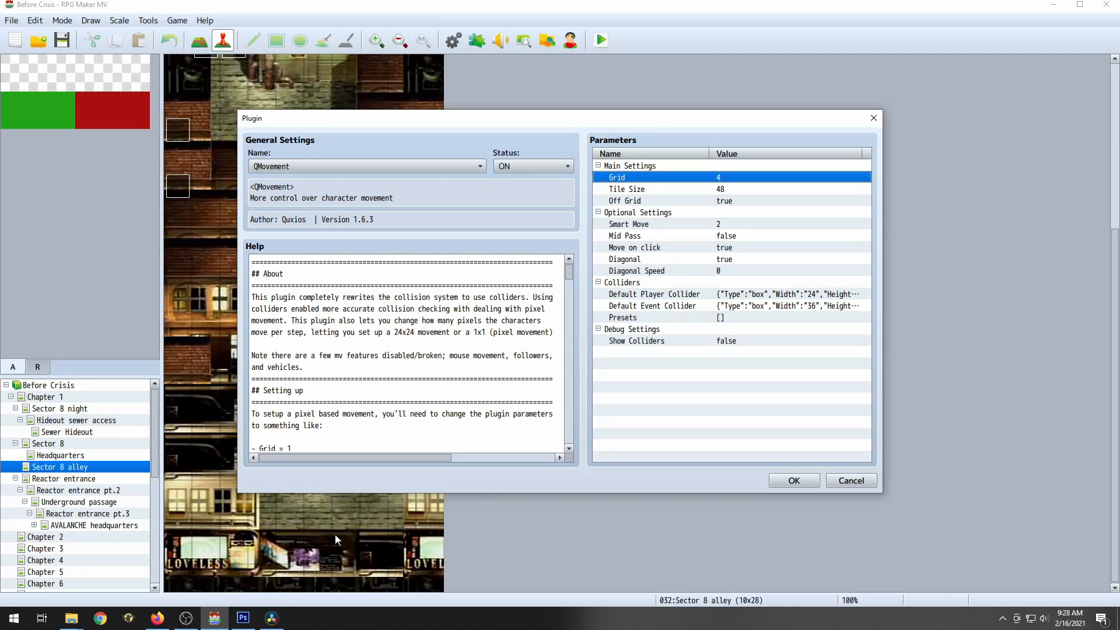
click(700, 193)
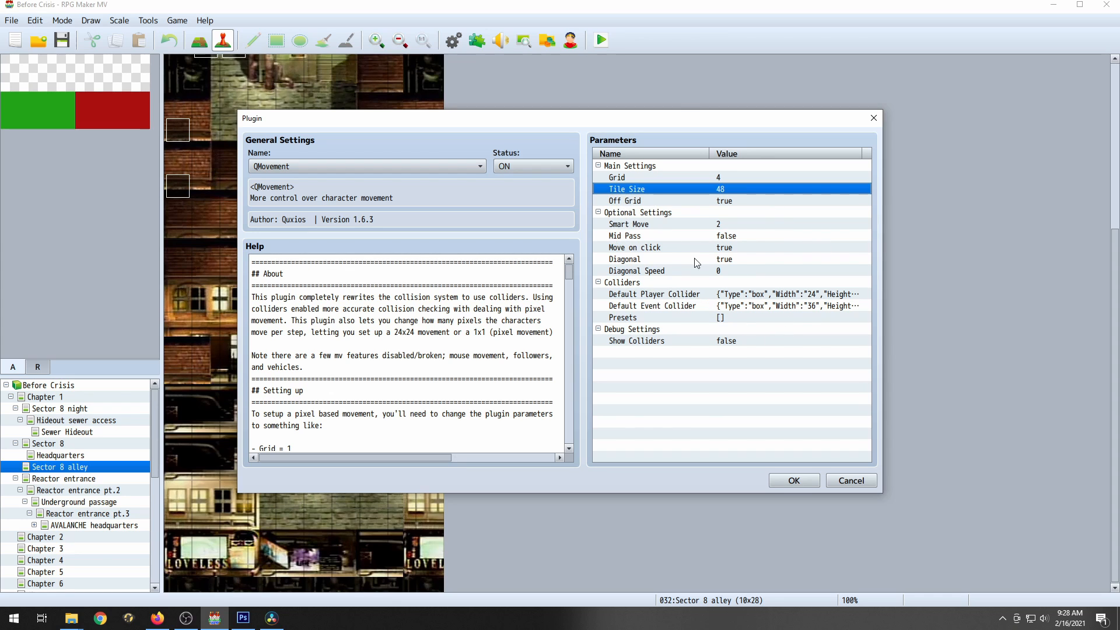
click(731, 259)
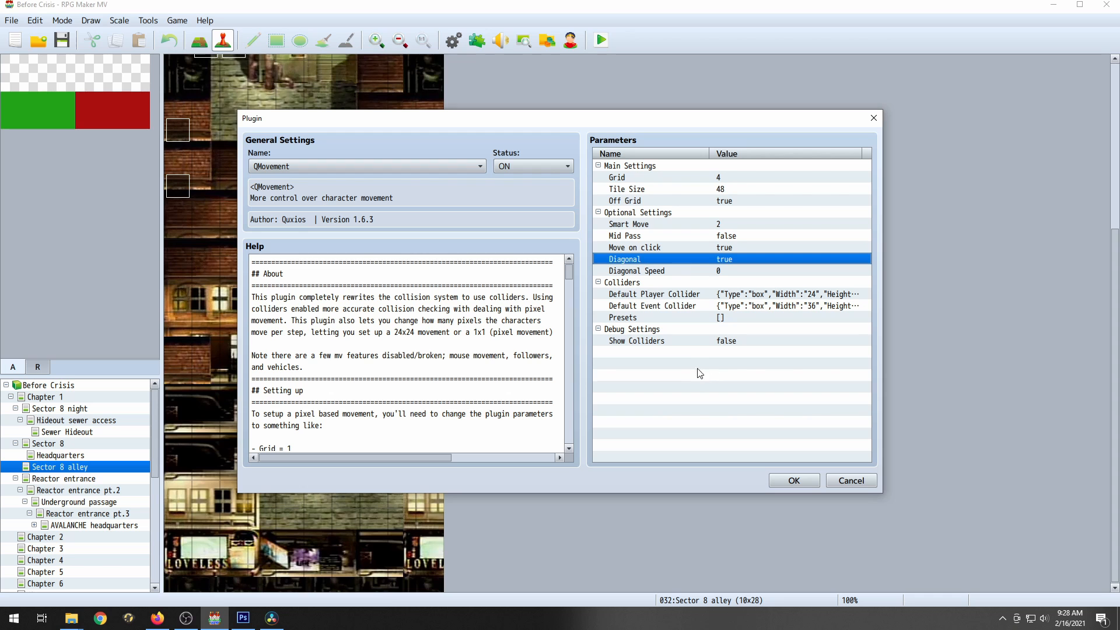
click(794, 480)
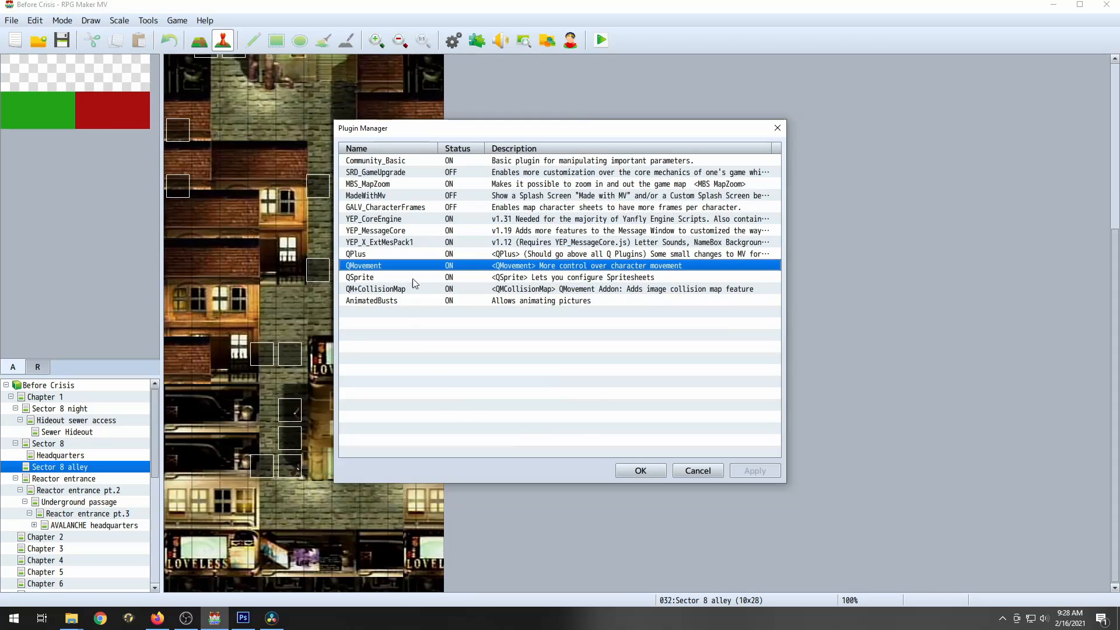
- Open the QSprite plugin's settings, check the File Name Identifier and Random Idle Interval parameters, and close them without changes
click(376, 277)
double_click(372, 279)
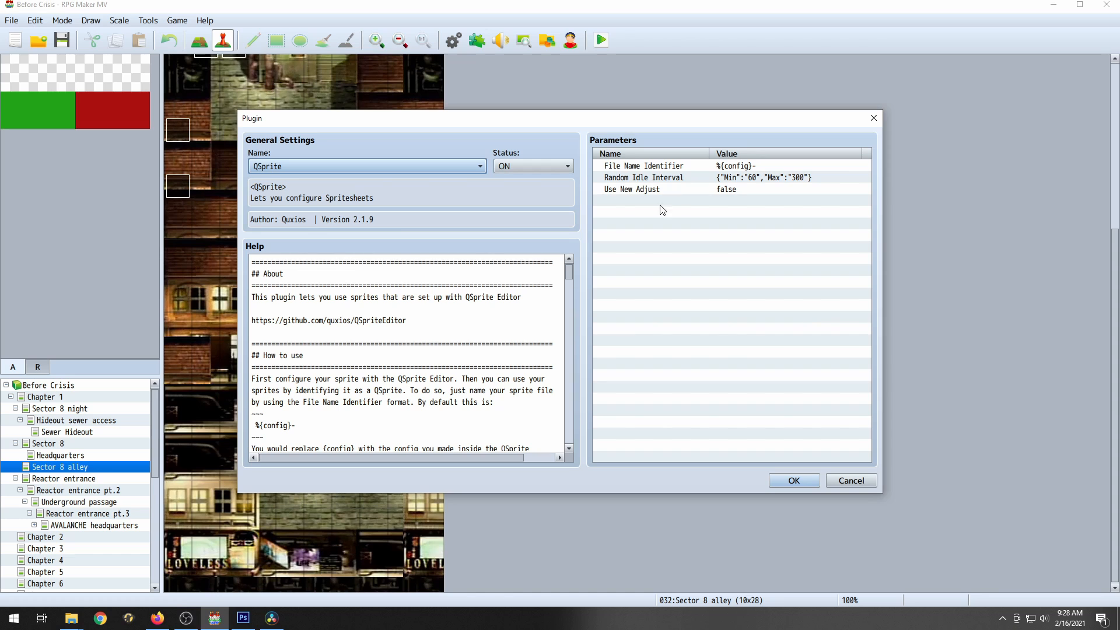
click(733, 167)
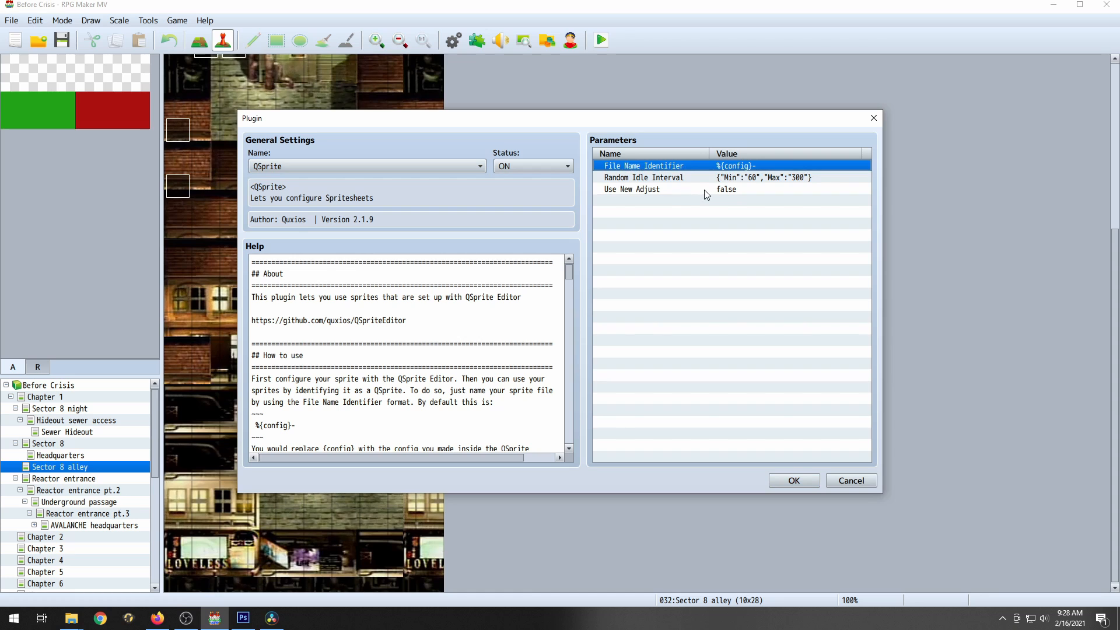
click(642, 180)
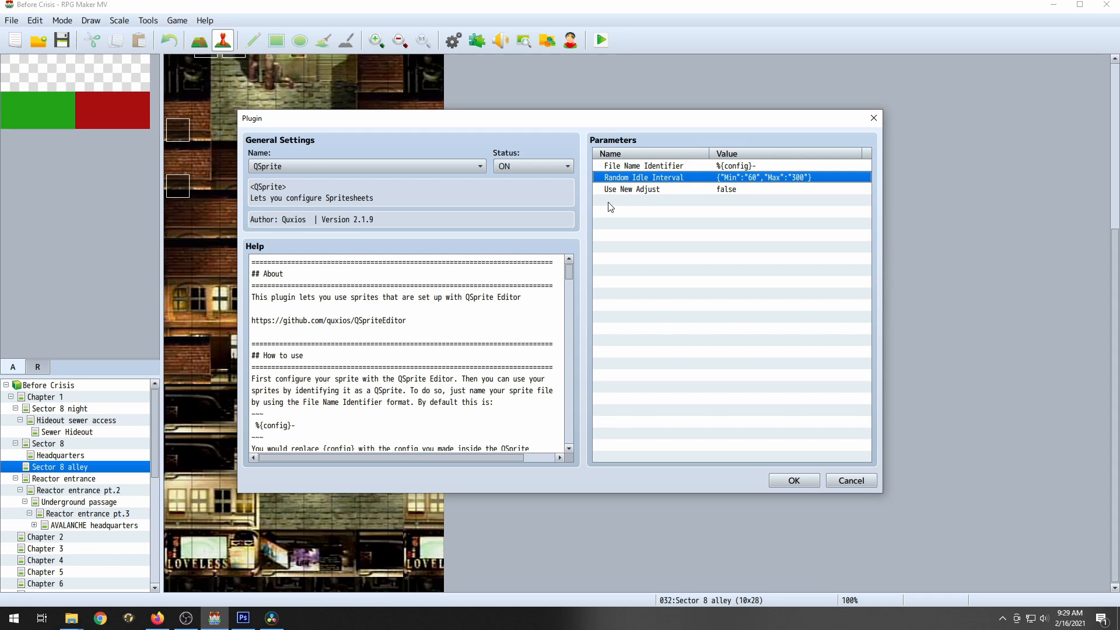
click(865, 486)
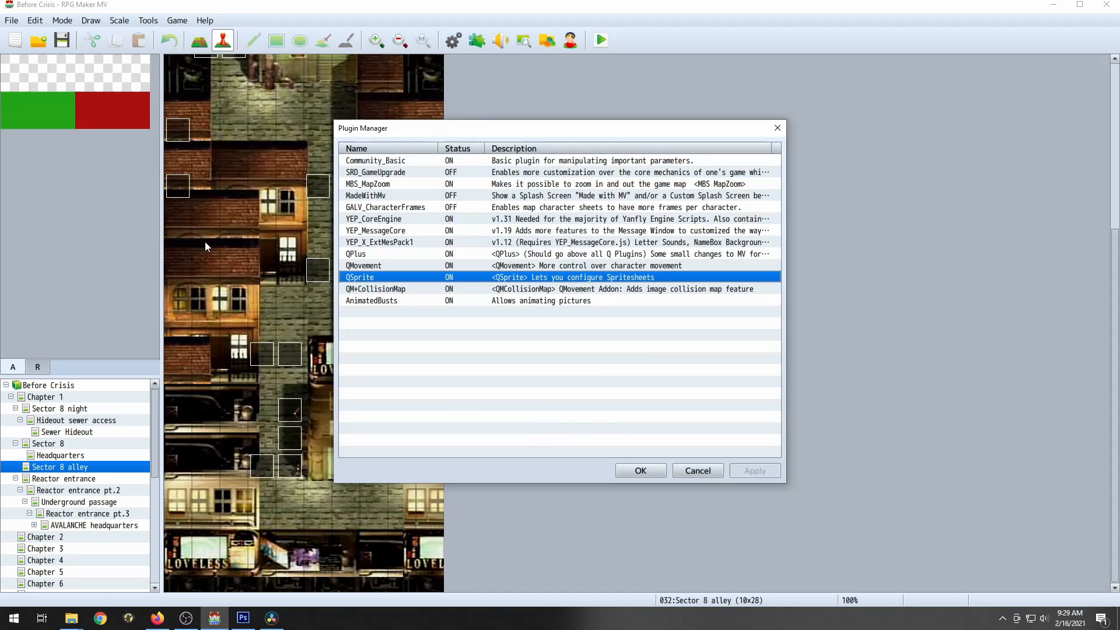
- Close the Plugin Manager and open the map properties of Sector 8
click(239, 623)
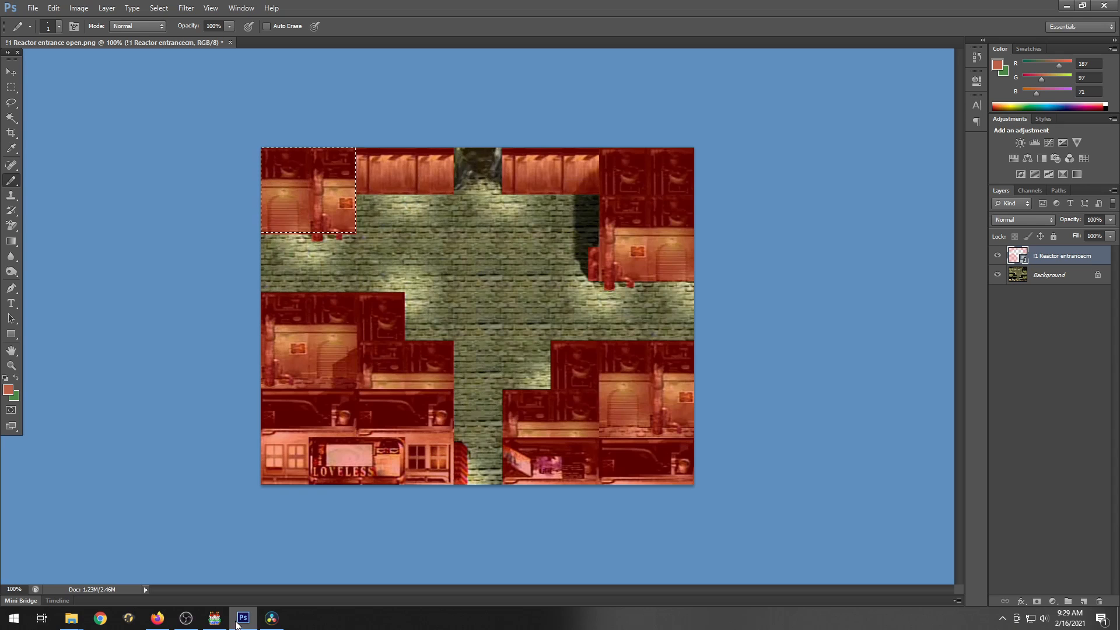
click(214, 622)
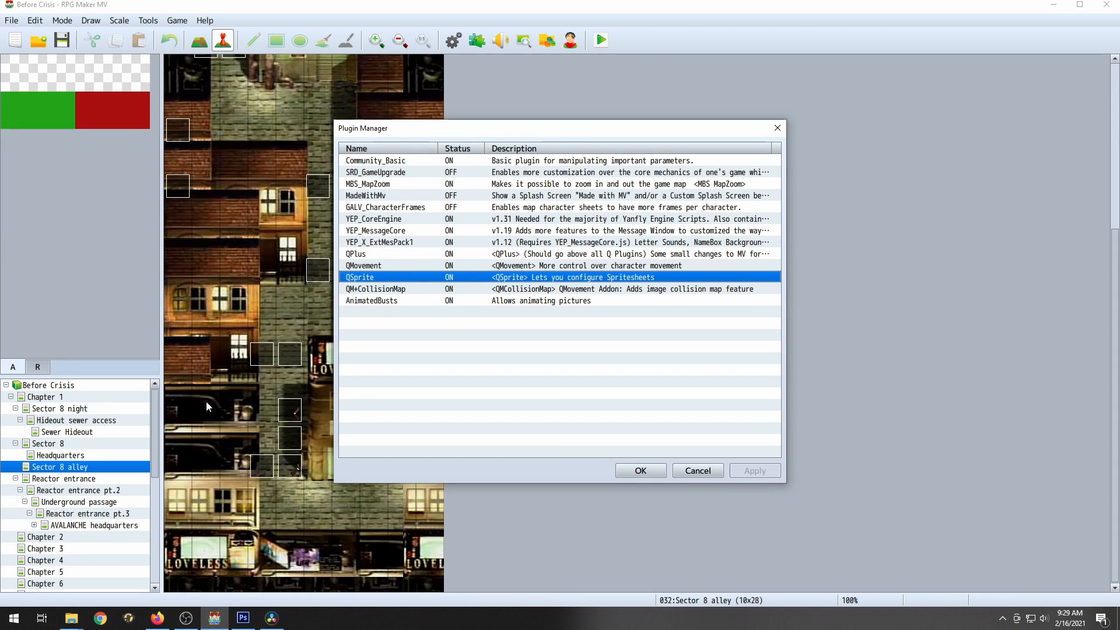
click(30, 443)
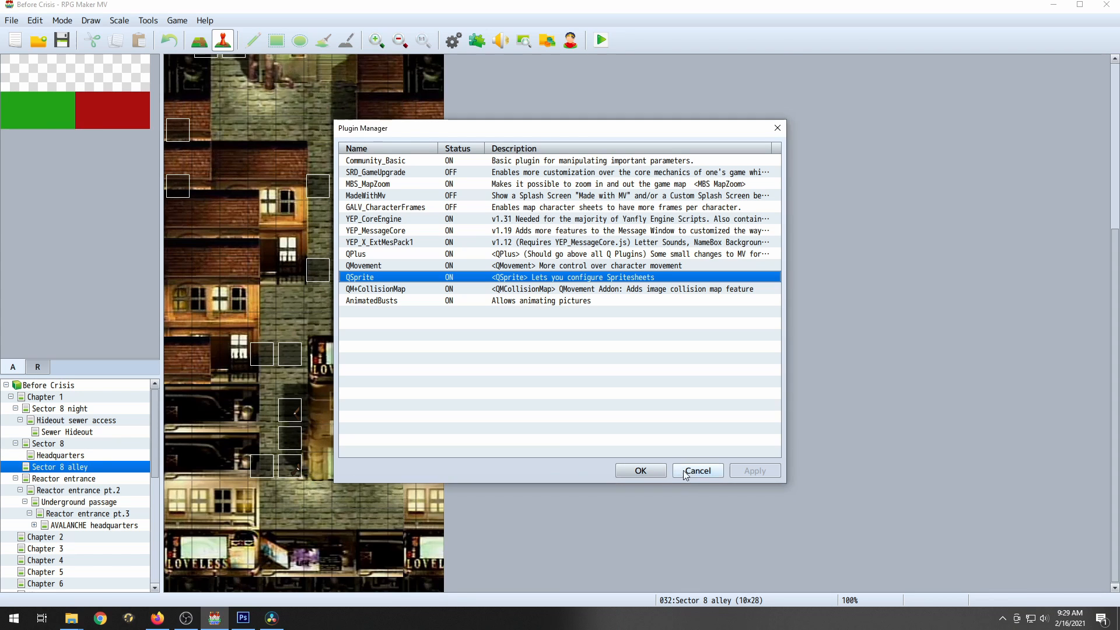
key(Escape)
click(54, 441)
click(57, 455)
click(63, 466)
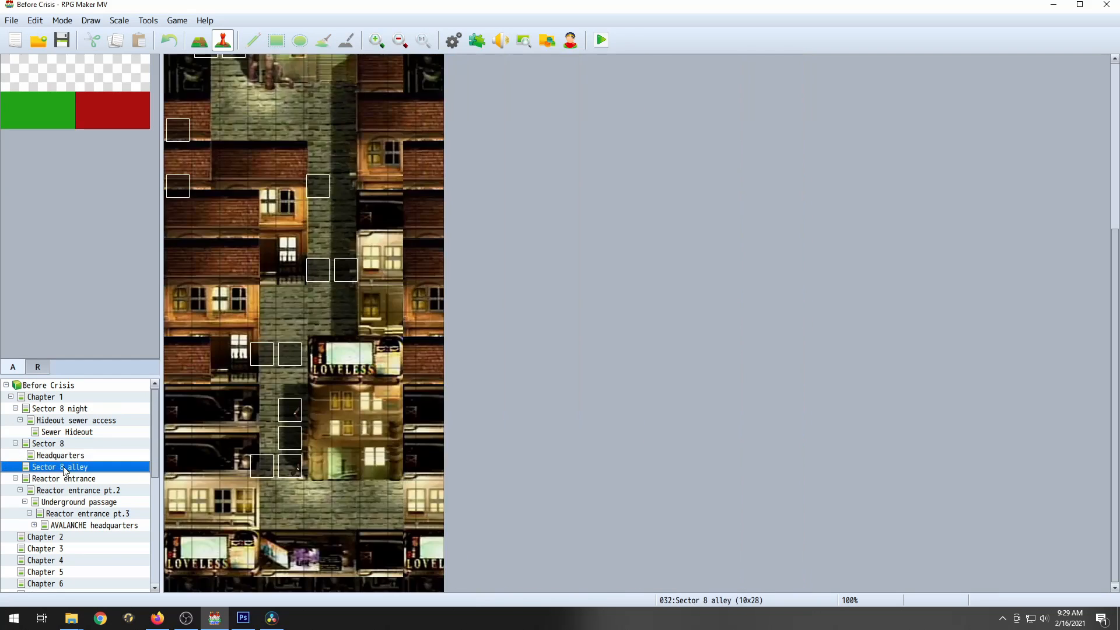
click(58, 445)
click(59, 456)
right_click(57, 444)
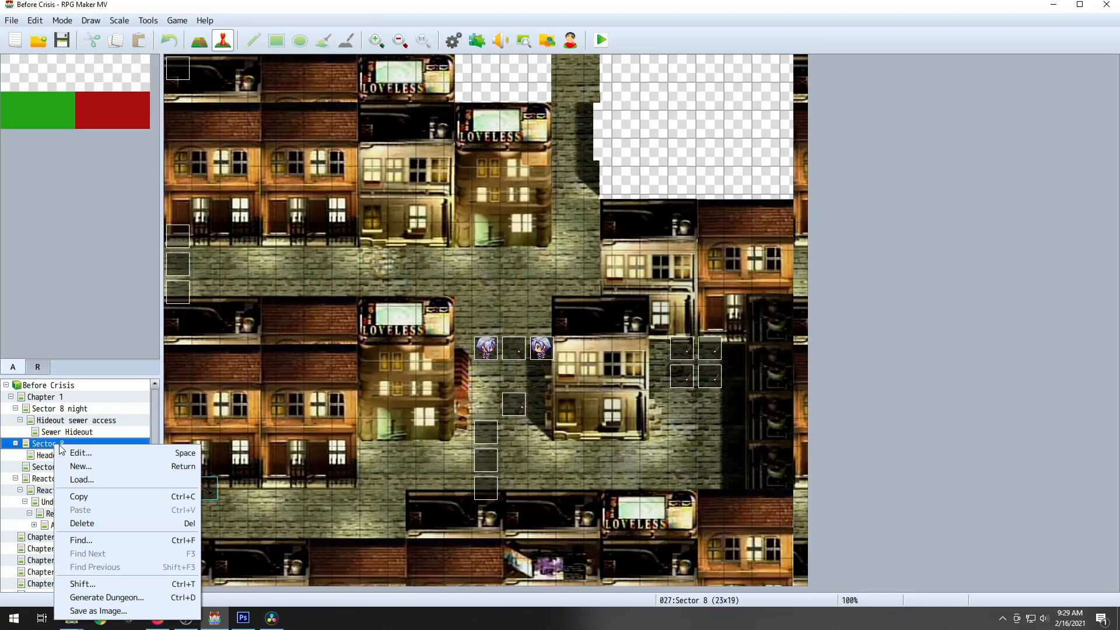
click(94, 456)
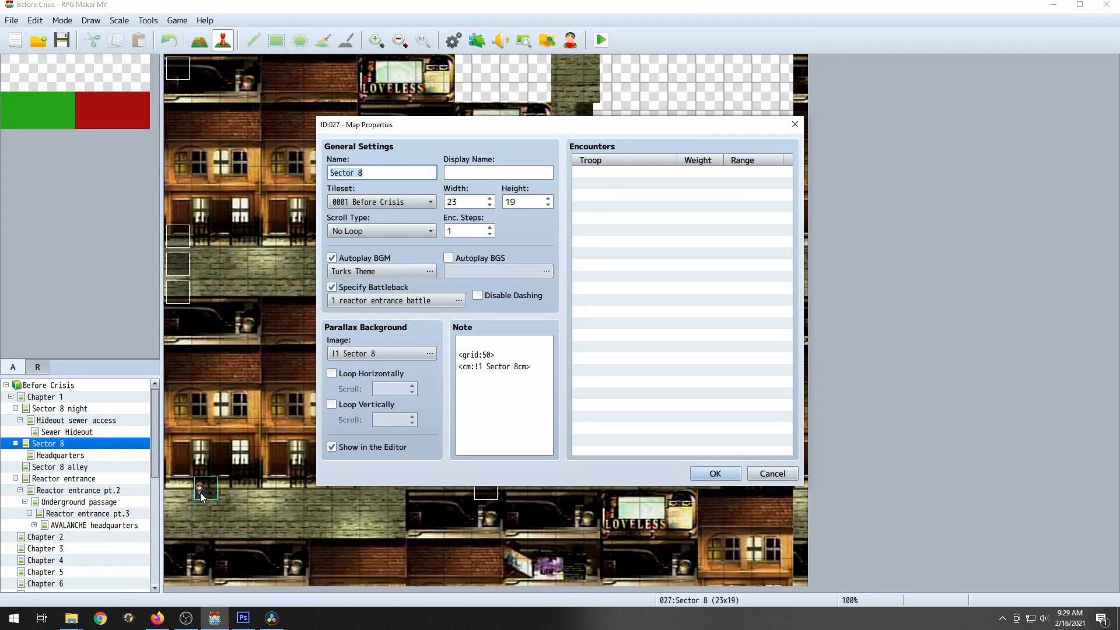
- Examine the collision map tag in the Sector 8 note and check the parallax image selection, keeping !1 Sector 8
click(459, 365)
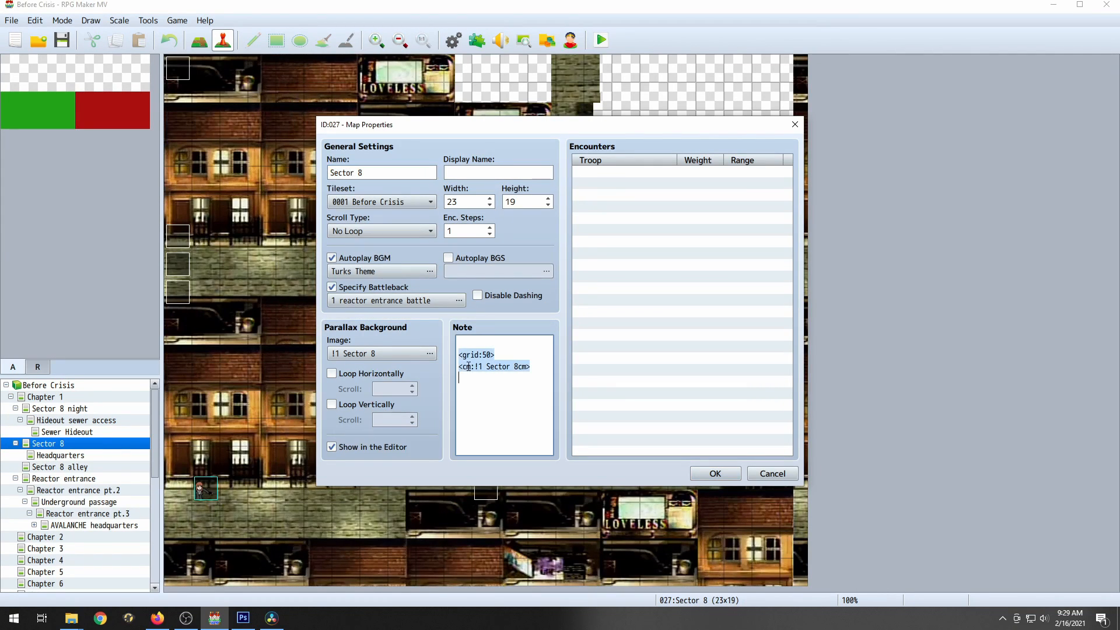
click(458, 367)
drag(459, 366, 529, 366)
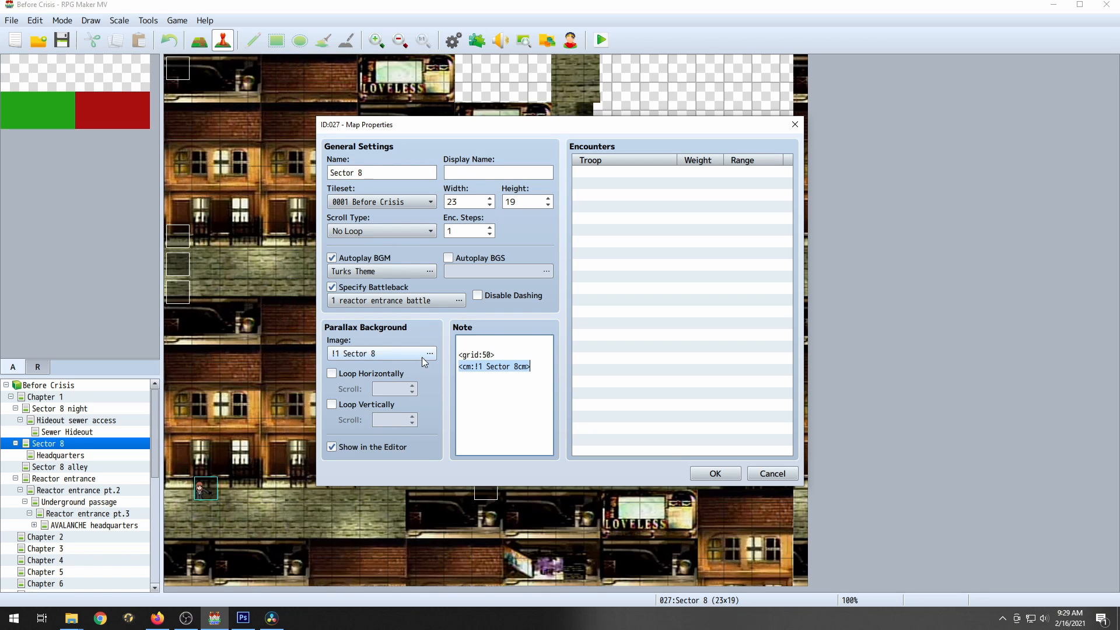
double_click(407, 352)
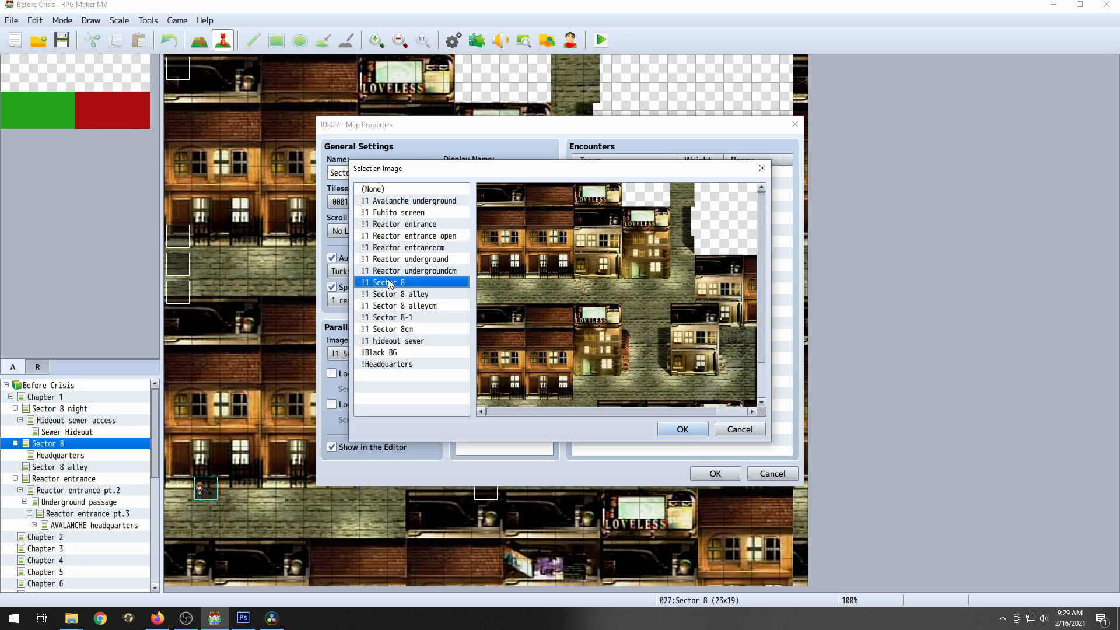
click(678, 427)
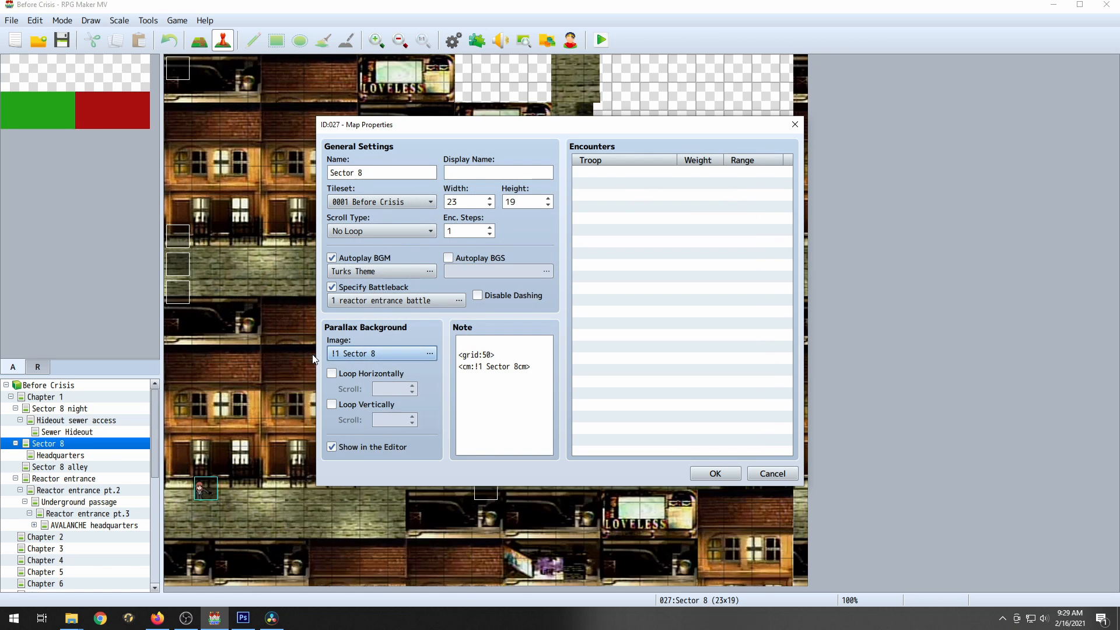
- Compare the file name in the note's collision map tag with the parallax image name, including its prefix and cm suffix
drag(459, 354, 474, 366)
click(477, 366)
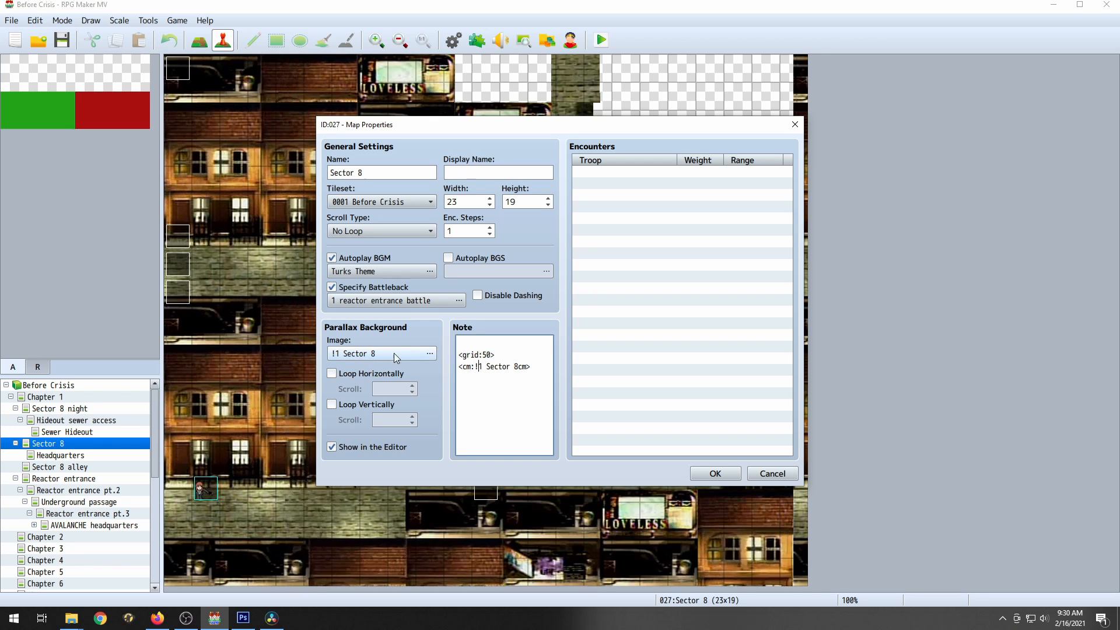
double_click(481, 367)
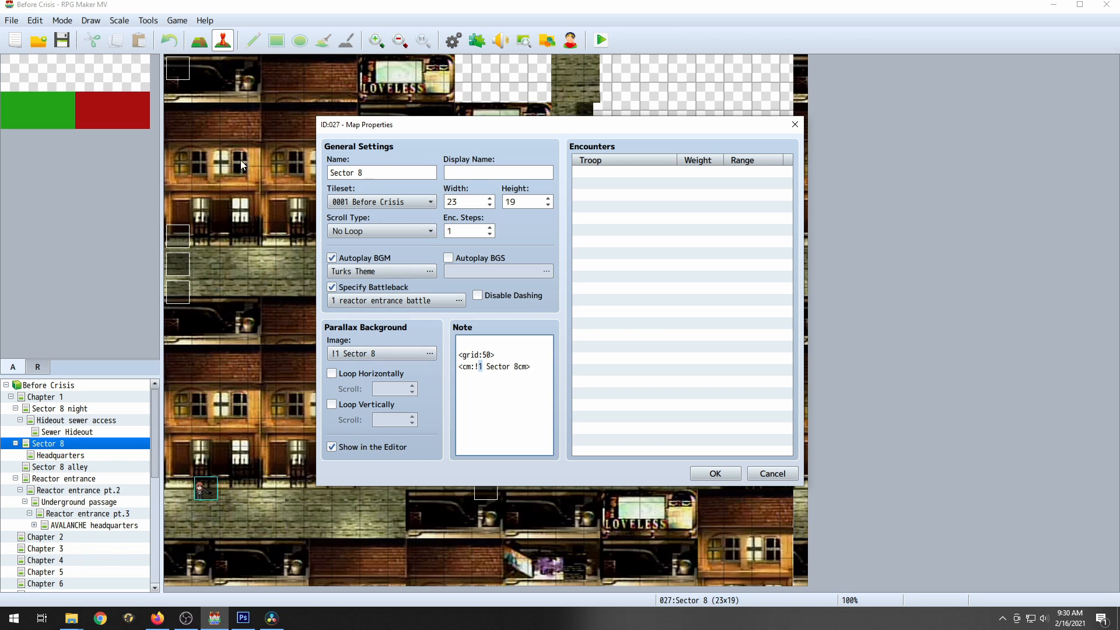
drag(519, 366, 528, 366)
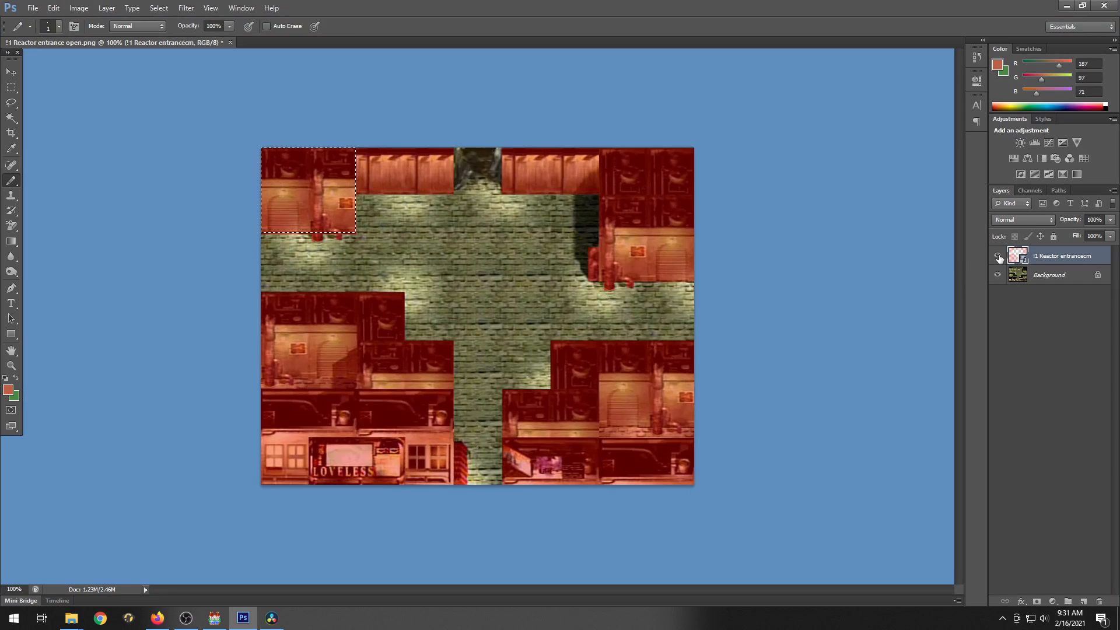
- In Photoshop, isolate the Reactor entrance collision map by hiding the Background layer and keeping the !1 Reactor entrancecm layer shown
click(997, 256)
click(997, 275)
click(998, 255)
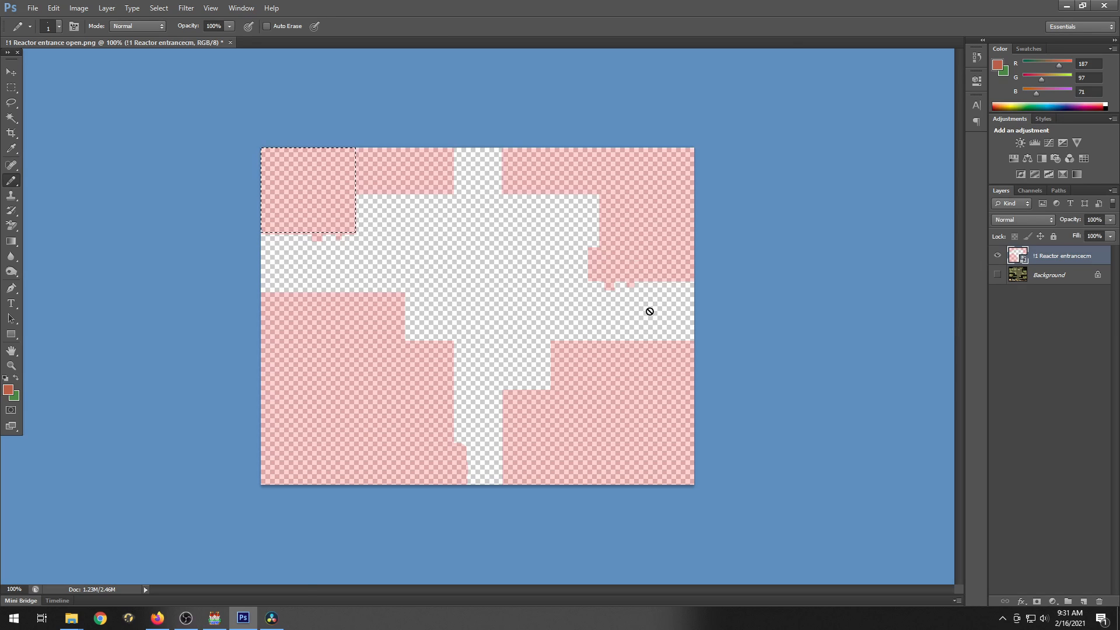
- Return to RPG Maker MV, read the AnimatedBusts plugin's help on animation setup and looping, and close the Plugin Manager without changes
key(alt+Tab)
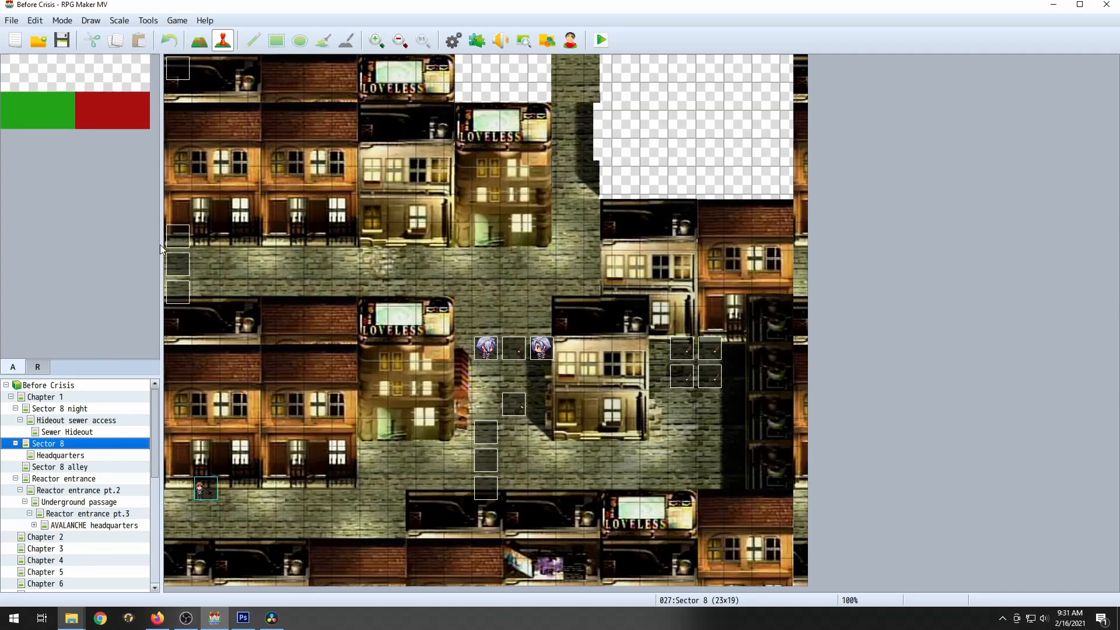
click(473, 45)
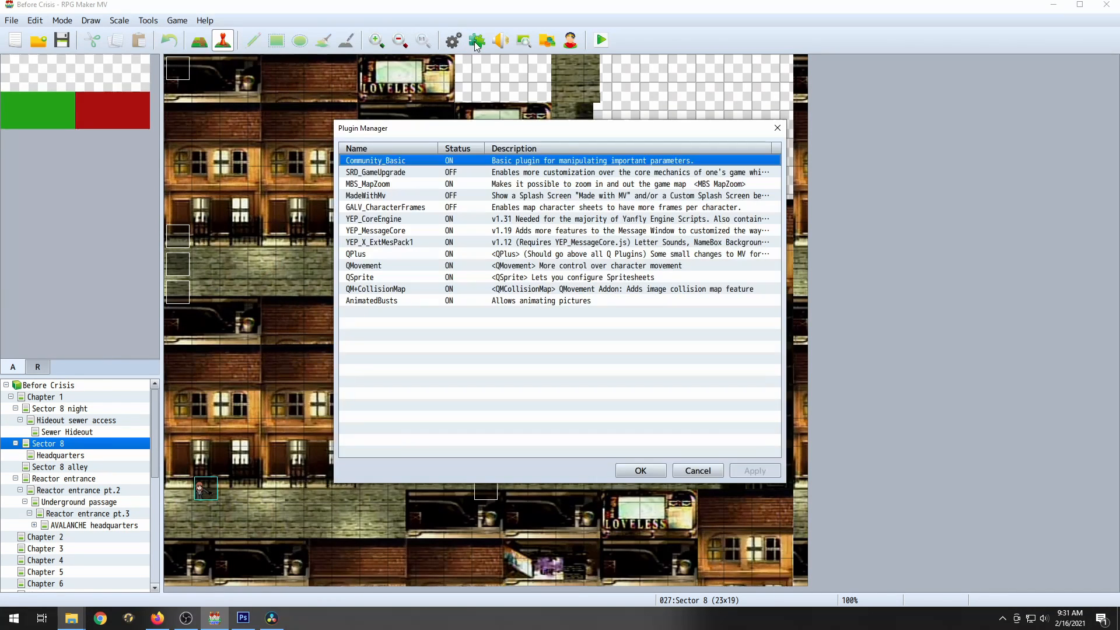
click(397, 300)
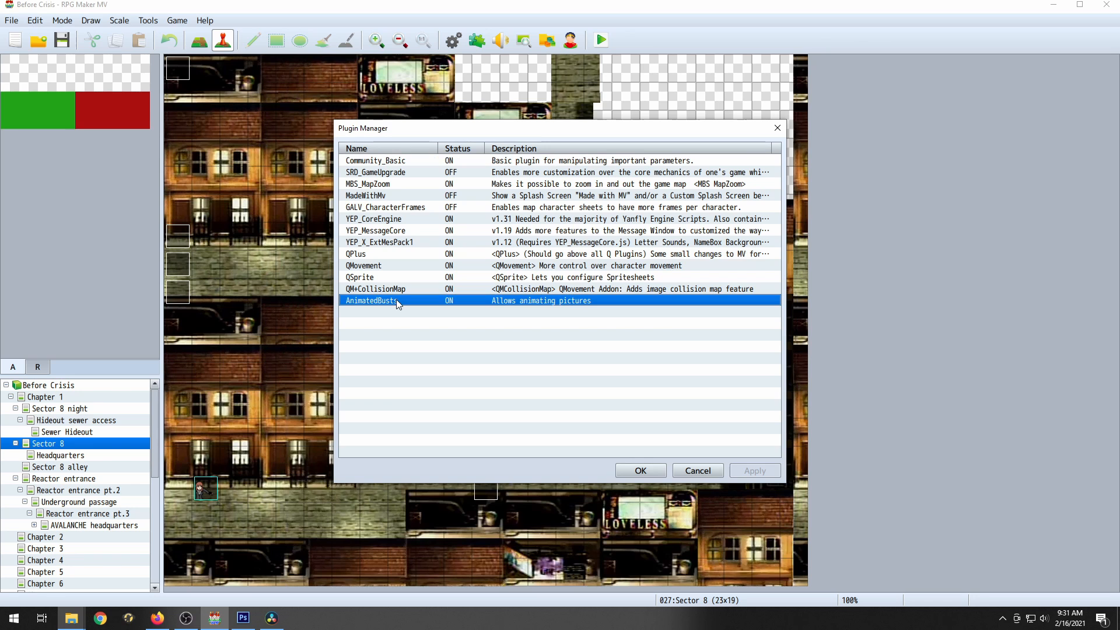
double_click(397, 300)
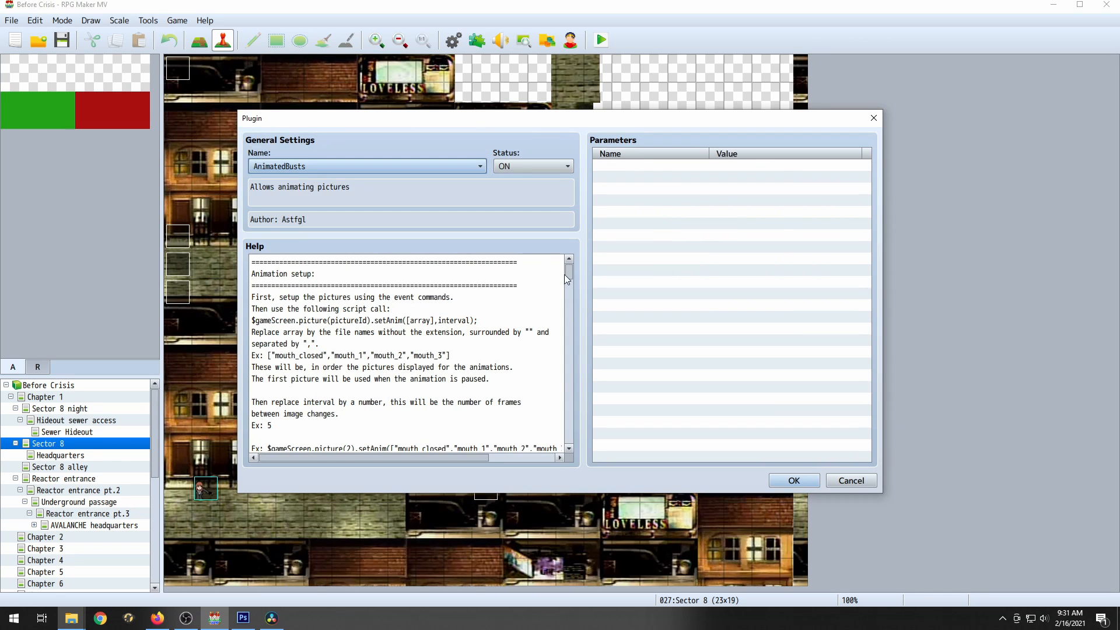
drag(568, 271, 569, 275)
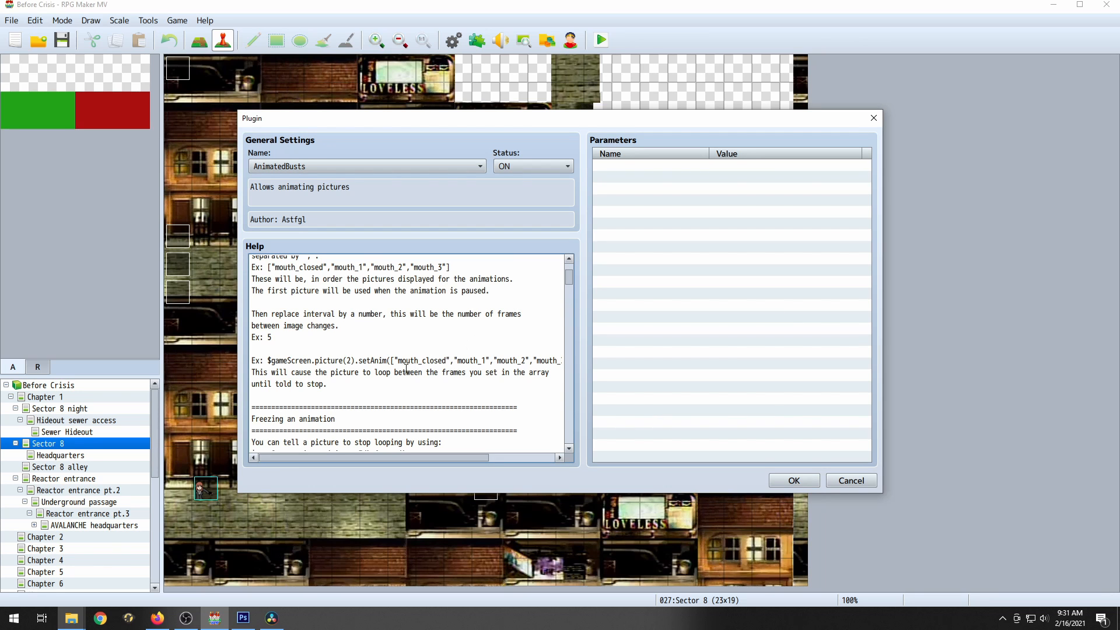
scroll(564, 287, down, 10)
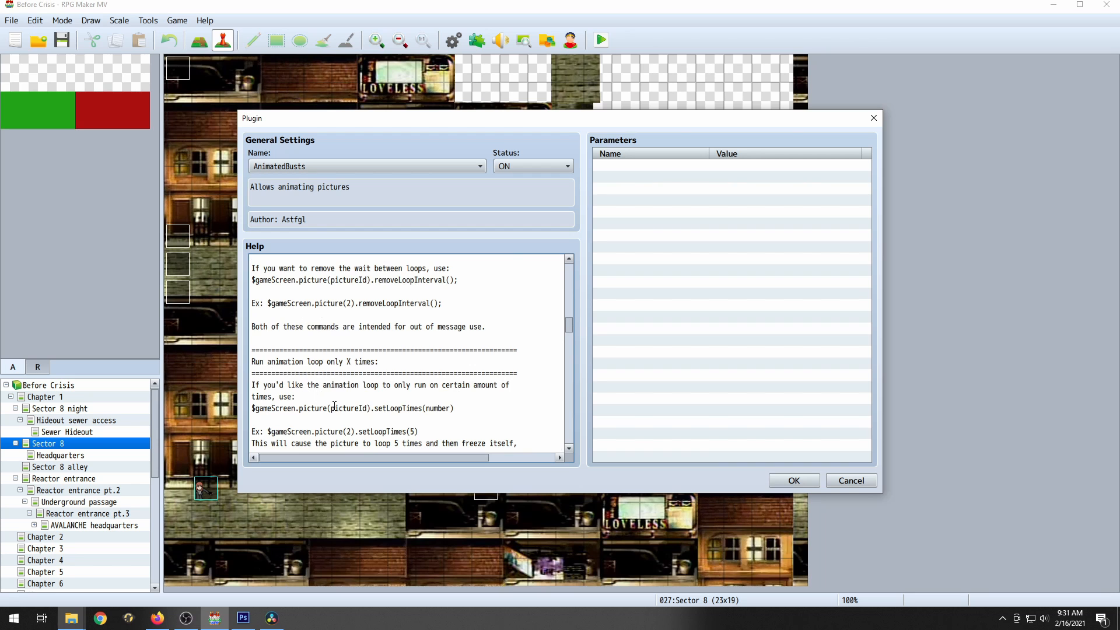
click(852, 482)
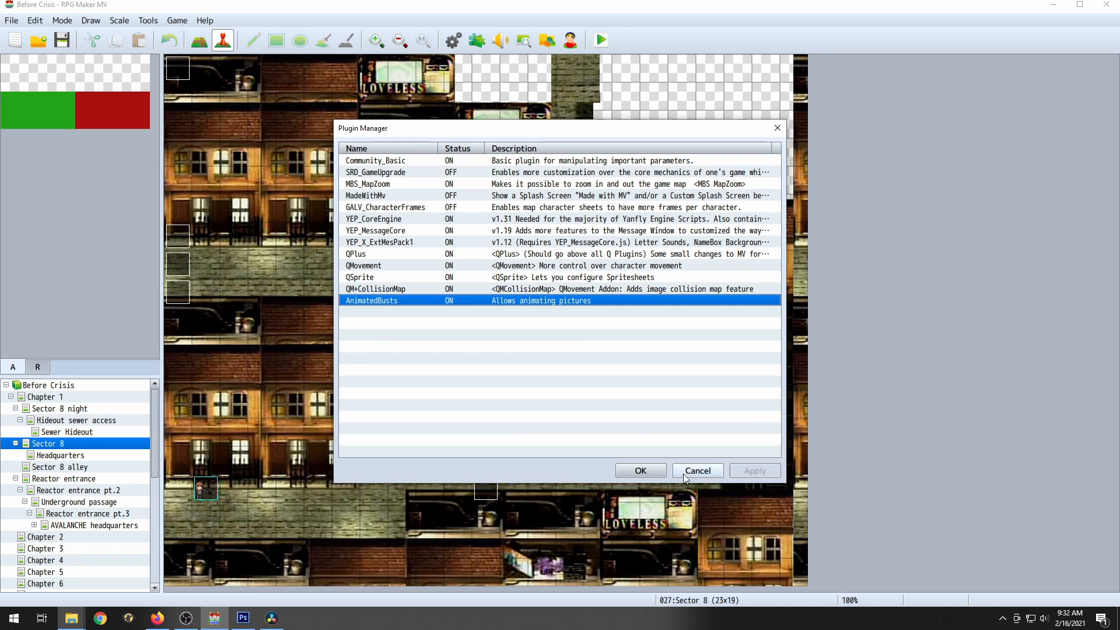
click(704, 470)
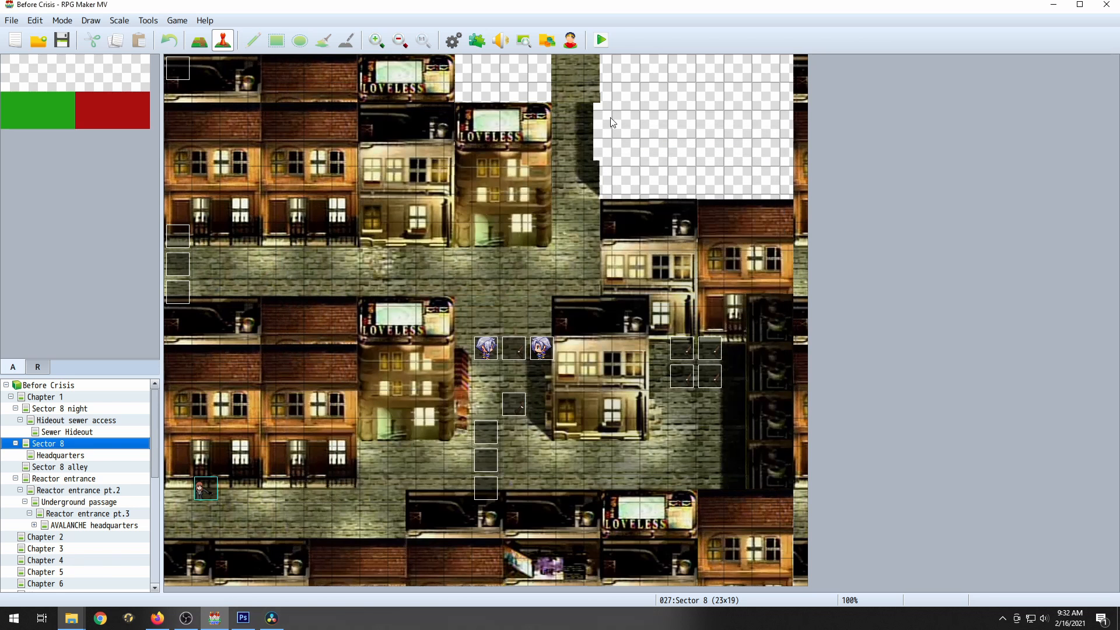
- Playtest the game without saving changes and close it at the title screen
click(597, 46)
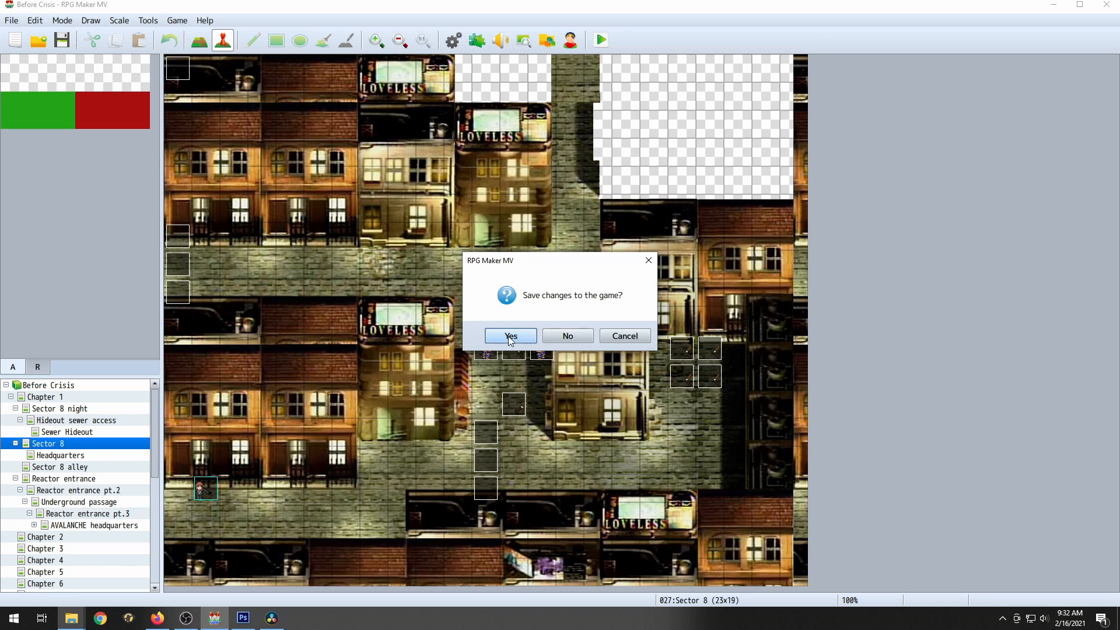
click(570, 335)
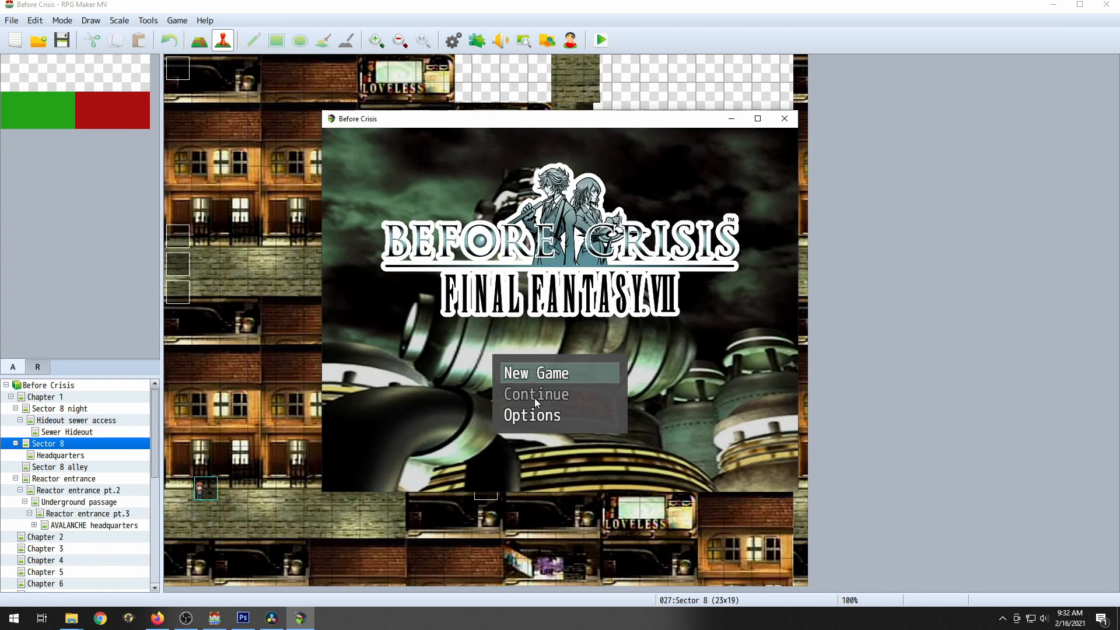
click(787, 120)
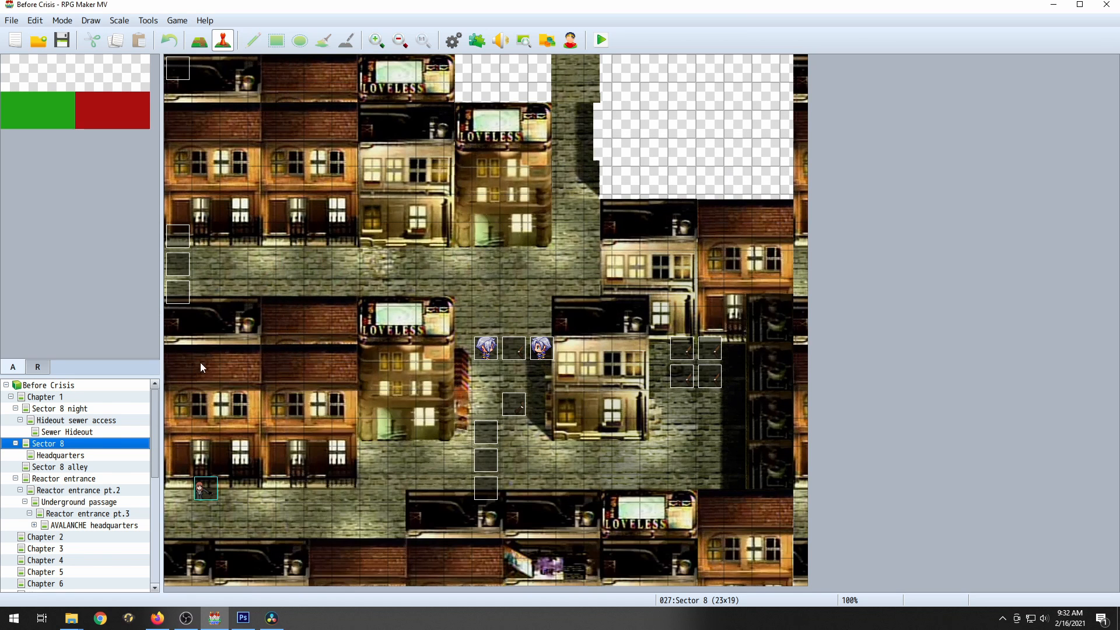
- Set the player's starting position on the Chapter 1 map at tile 4,7
click(55, 397)
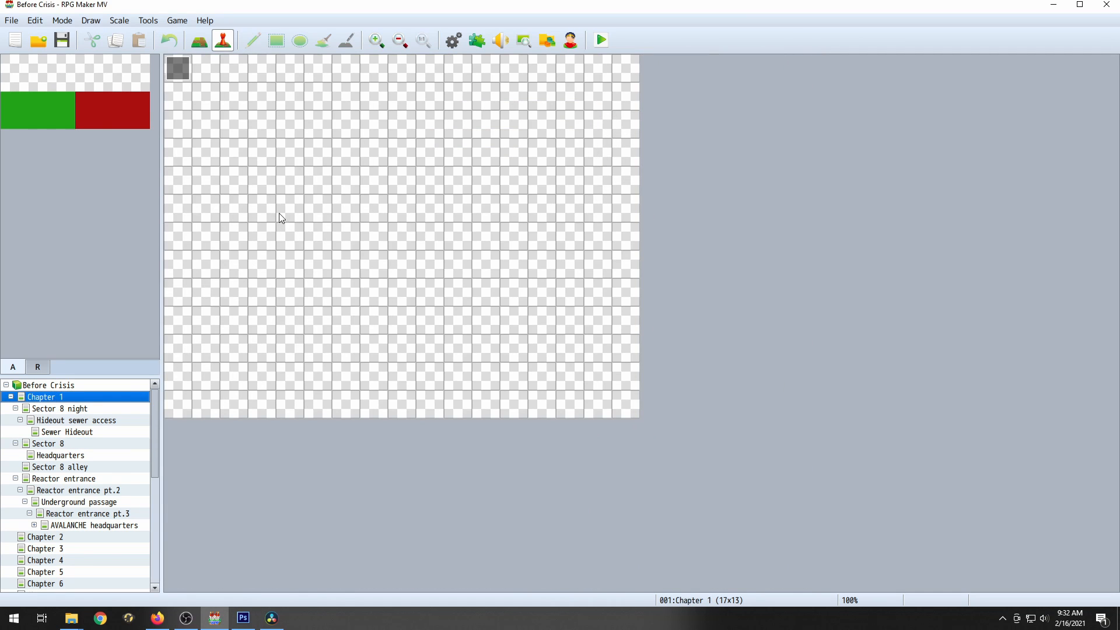
click(319, 209)
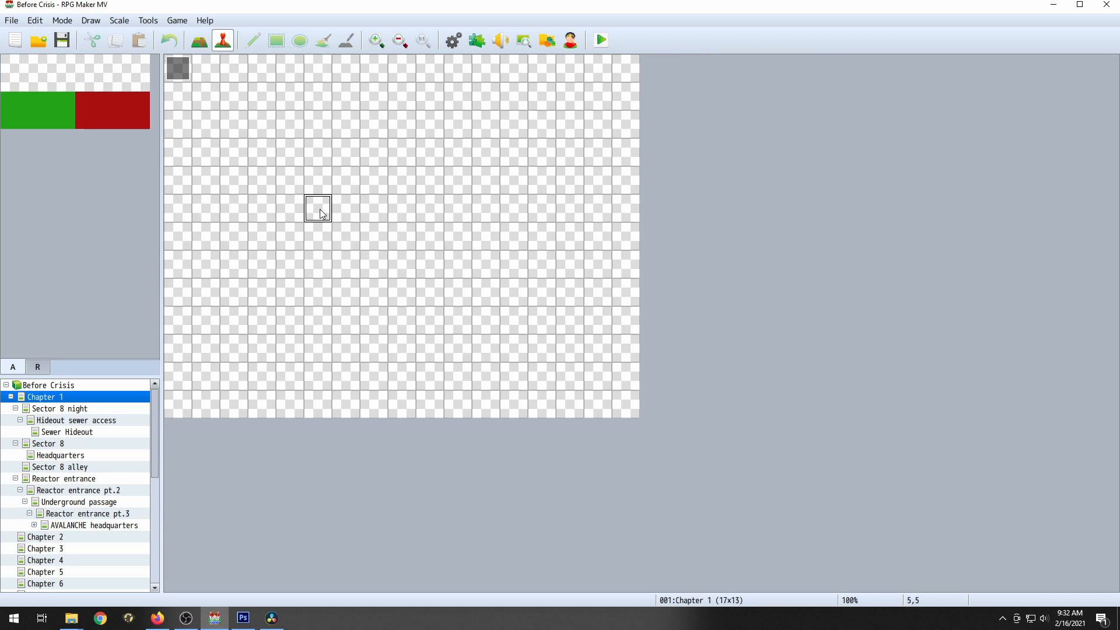
click(302, 256)
right_click(295, 258)
mouse_move(371, 413)
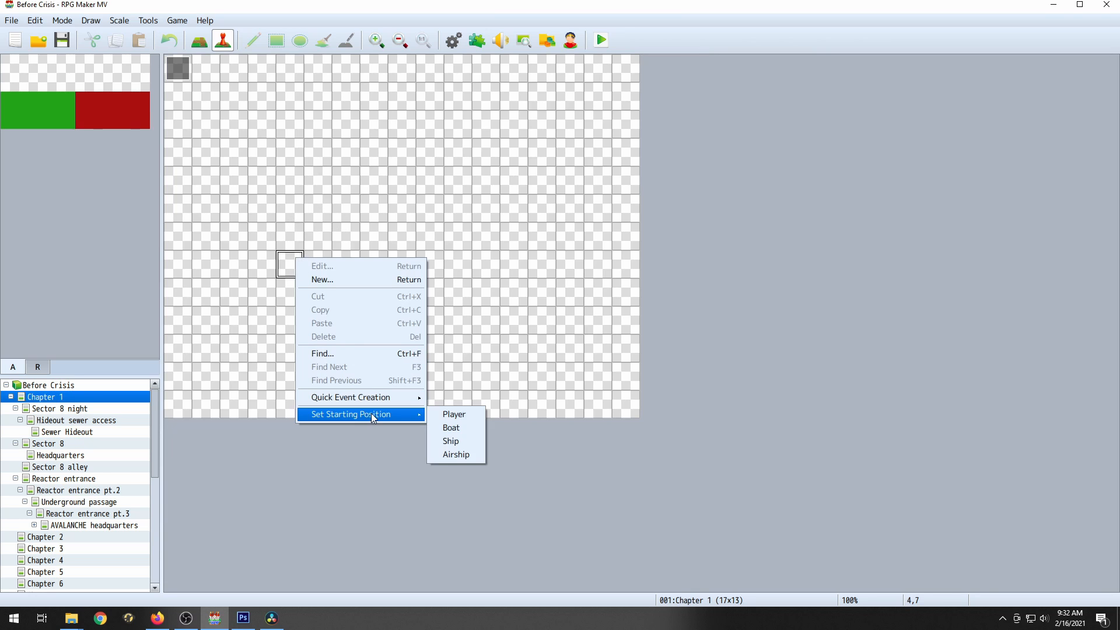
click(451, 414)
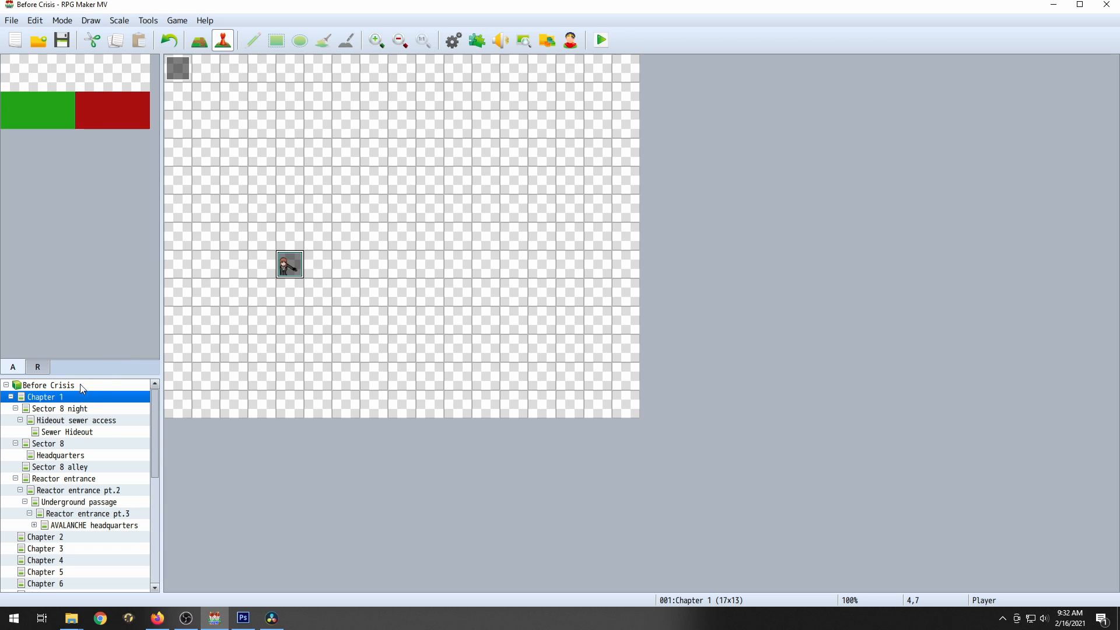
- Open the event at tile 0,0 of the Chapter 1 map and examine its command list
click(180, 69)
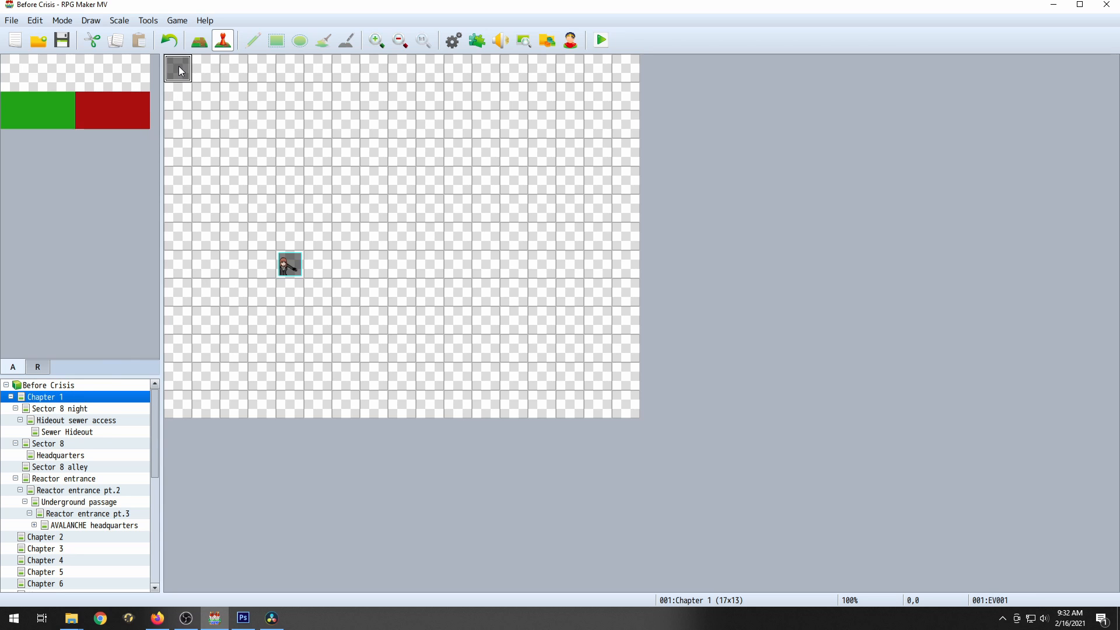
double_click(178, 65)
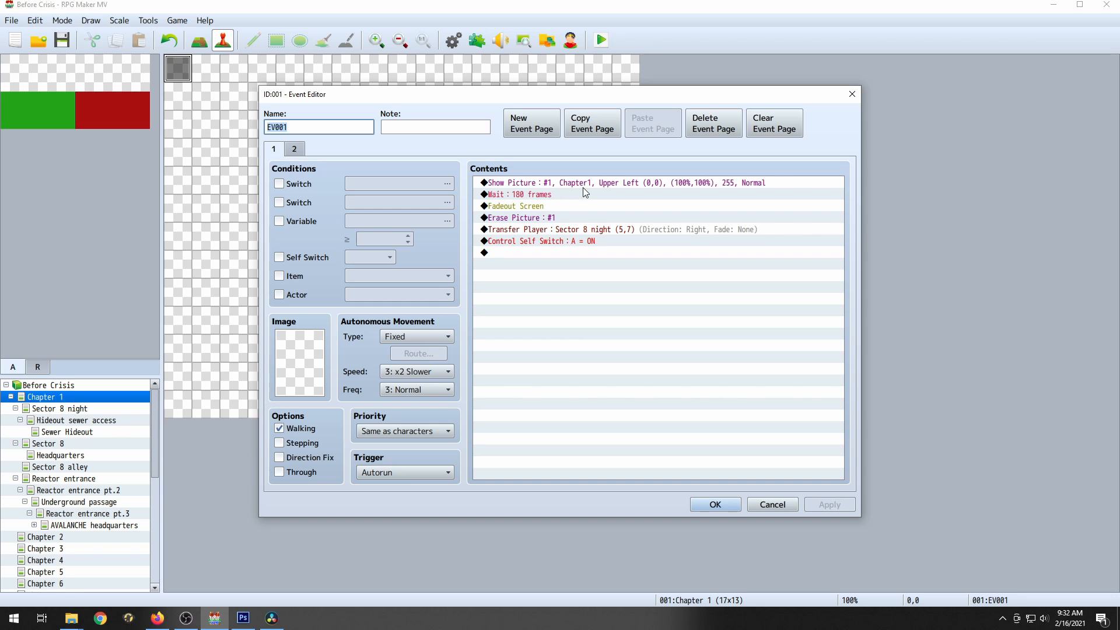
- In File Explorer, view Chapter1.png from the project's img/pictures folder, then return to RPG Maker MV and close the event without changes
click(80, 622)
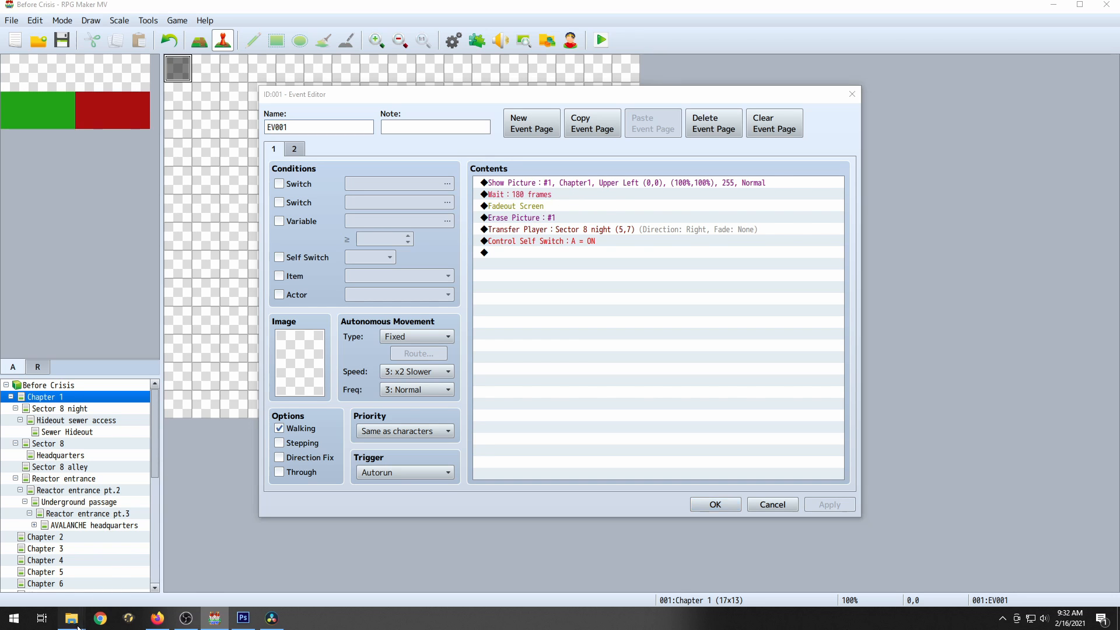
click(103, 557)
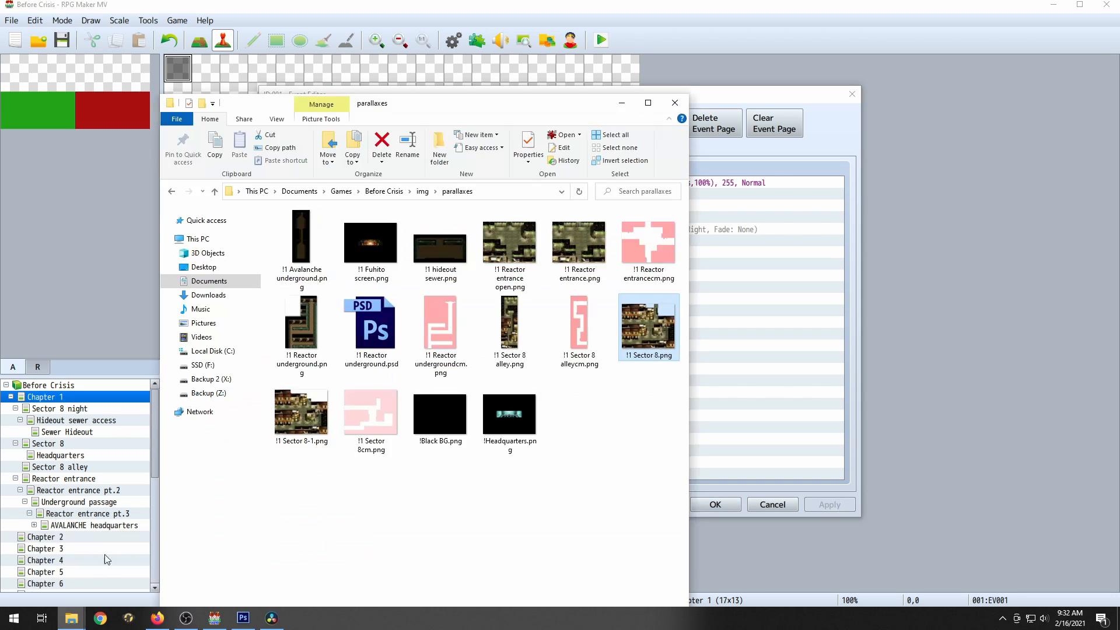
click(423, 192)
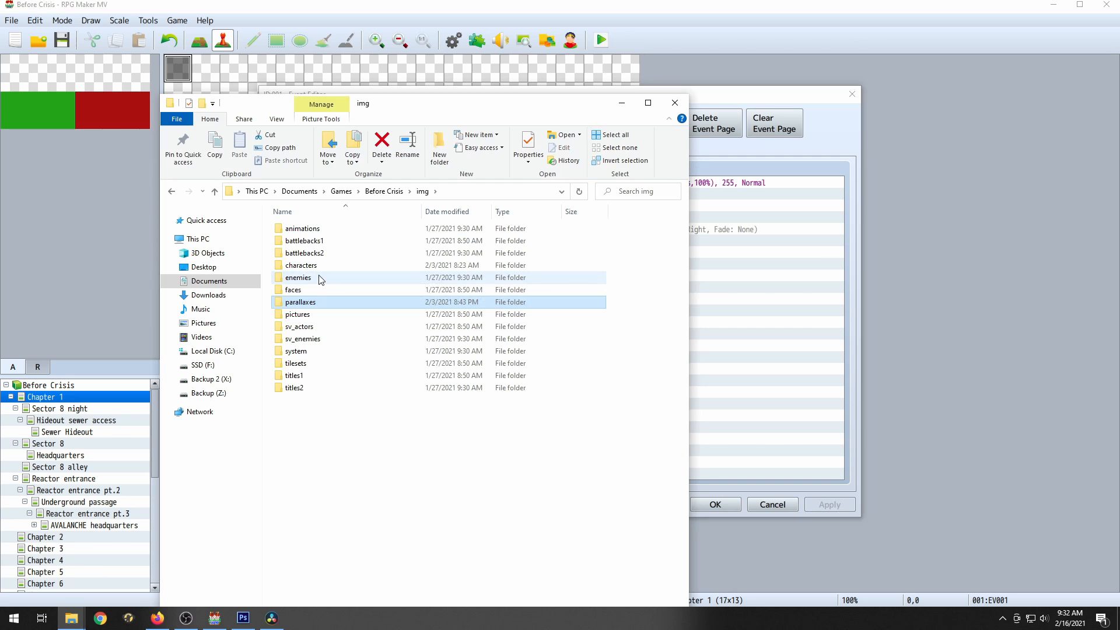
double_click(309, 314)
double_click(439, 322)
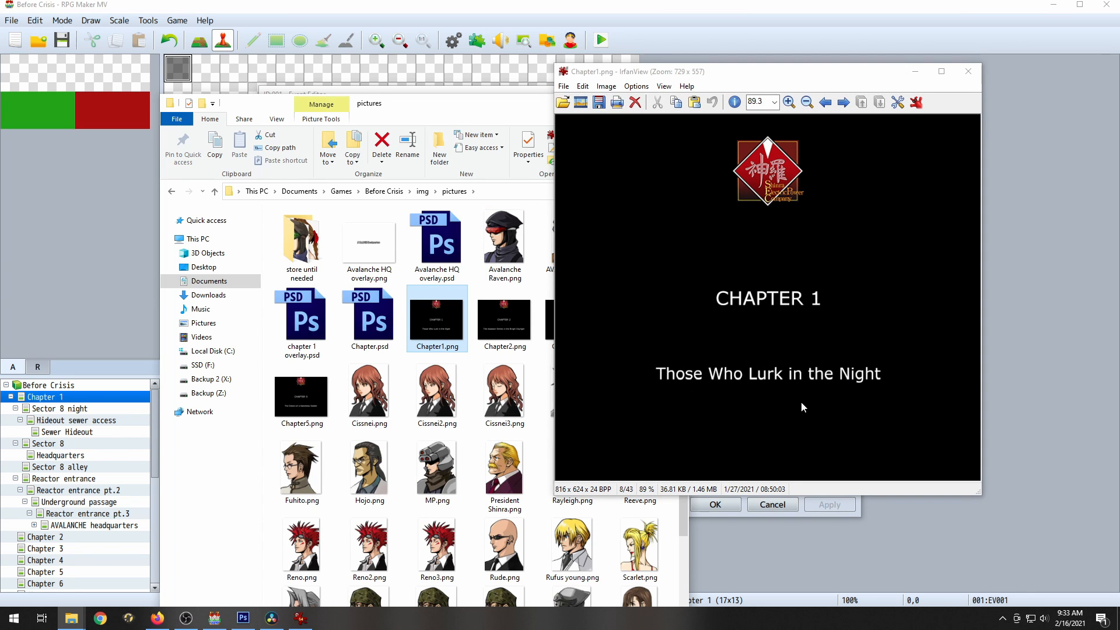
click(968, 71)
click(785, 320)
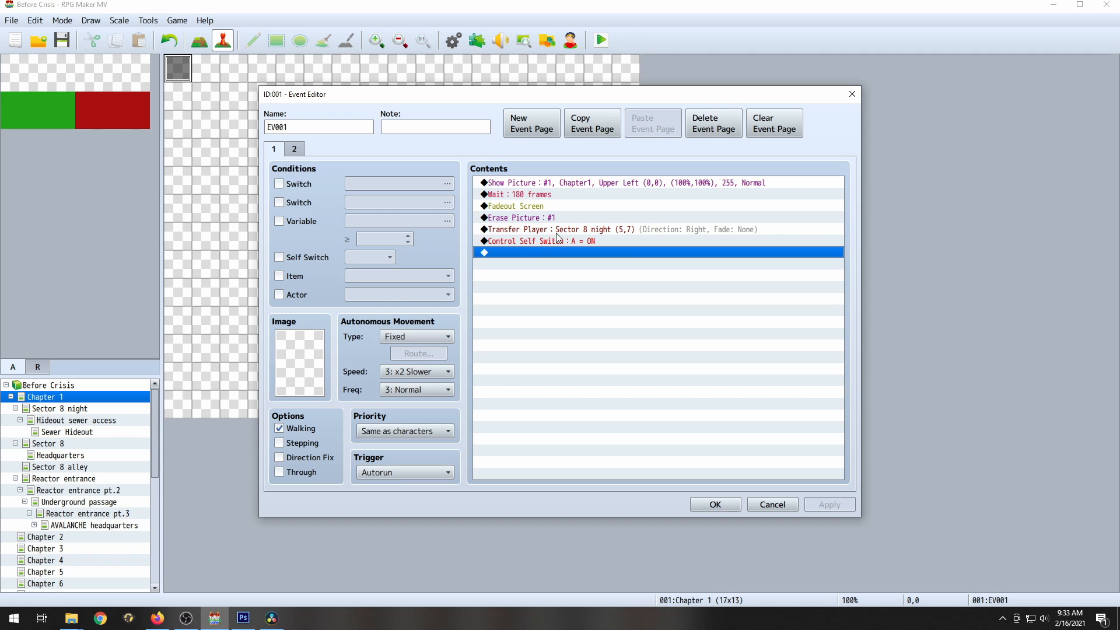
click(772, 504)
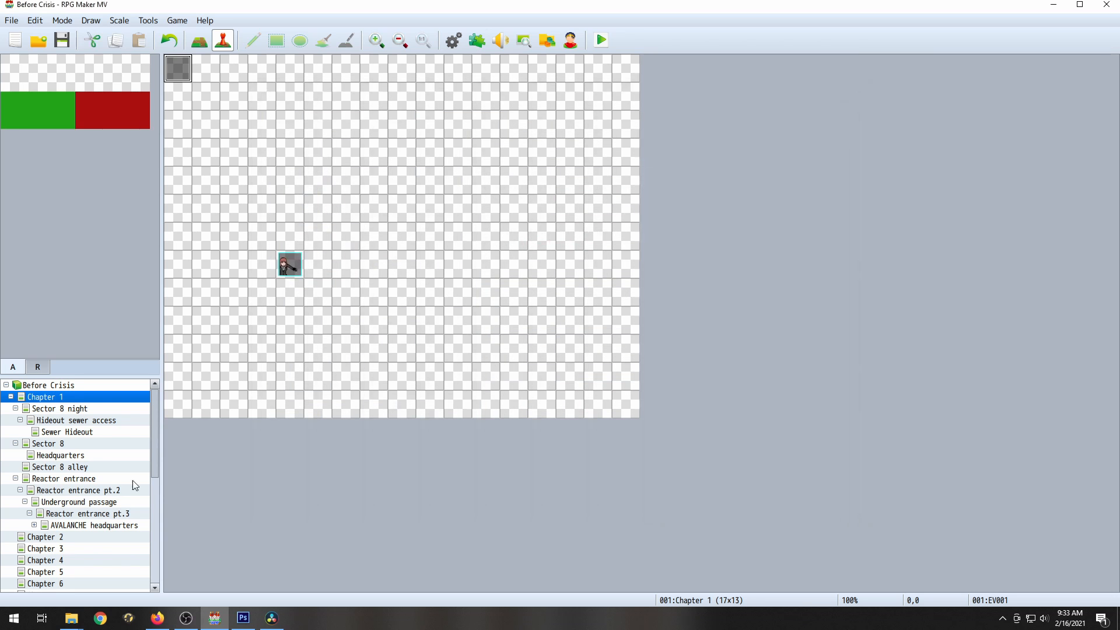
- Show the Sector 8 night map, followed by the Hideout sewer access map, to examine their layouts and events
click(61, 408)
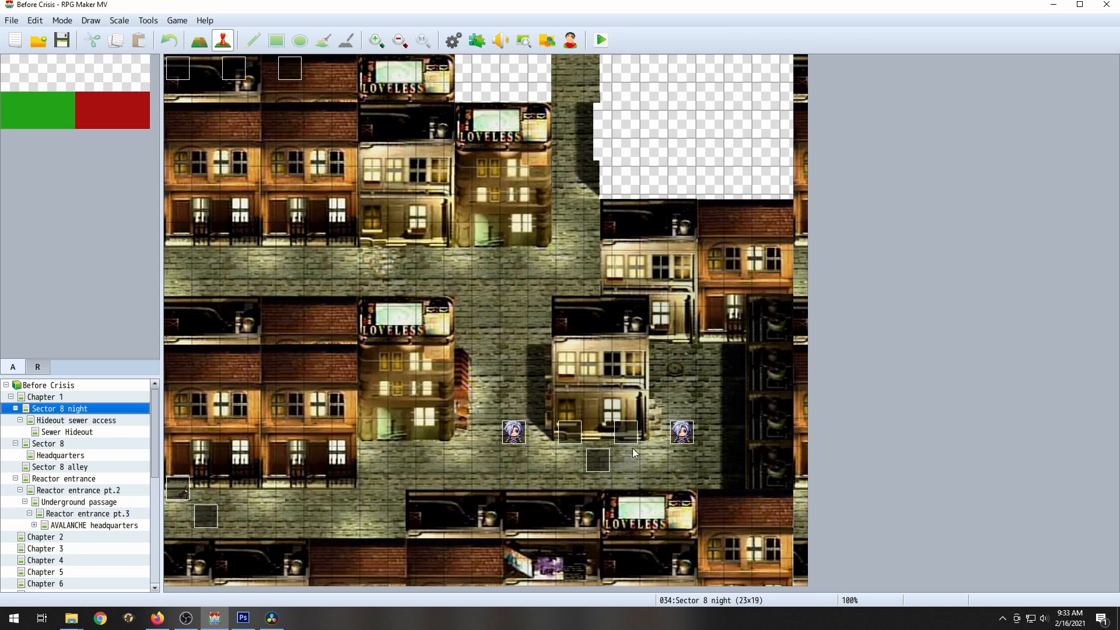
click(76, 420)
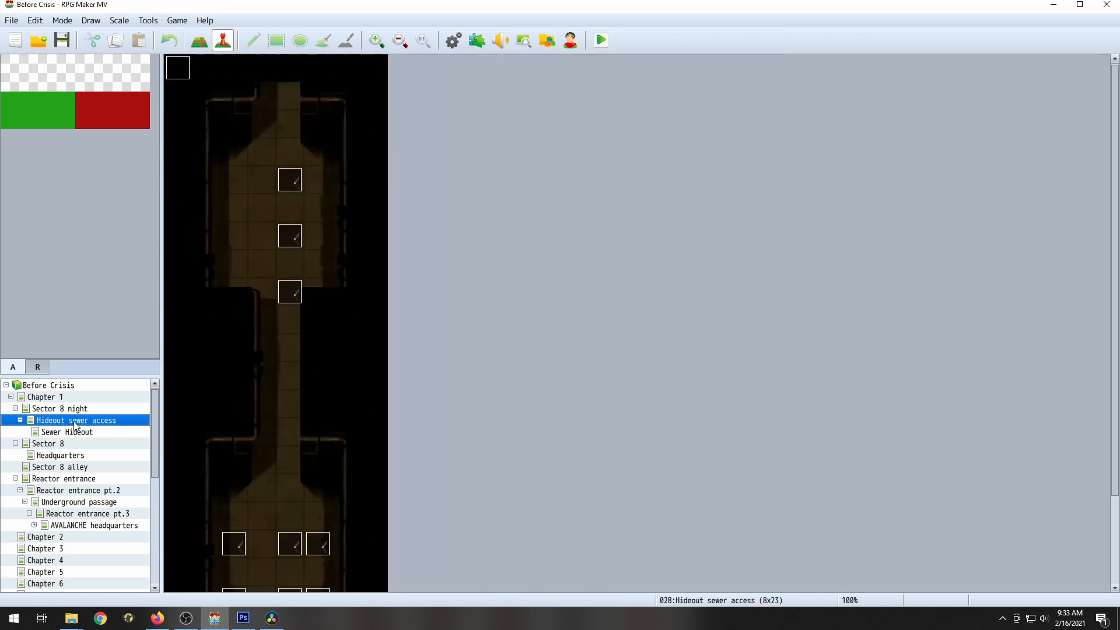